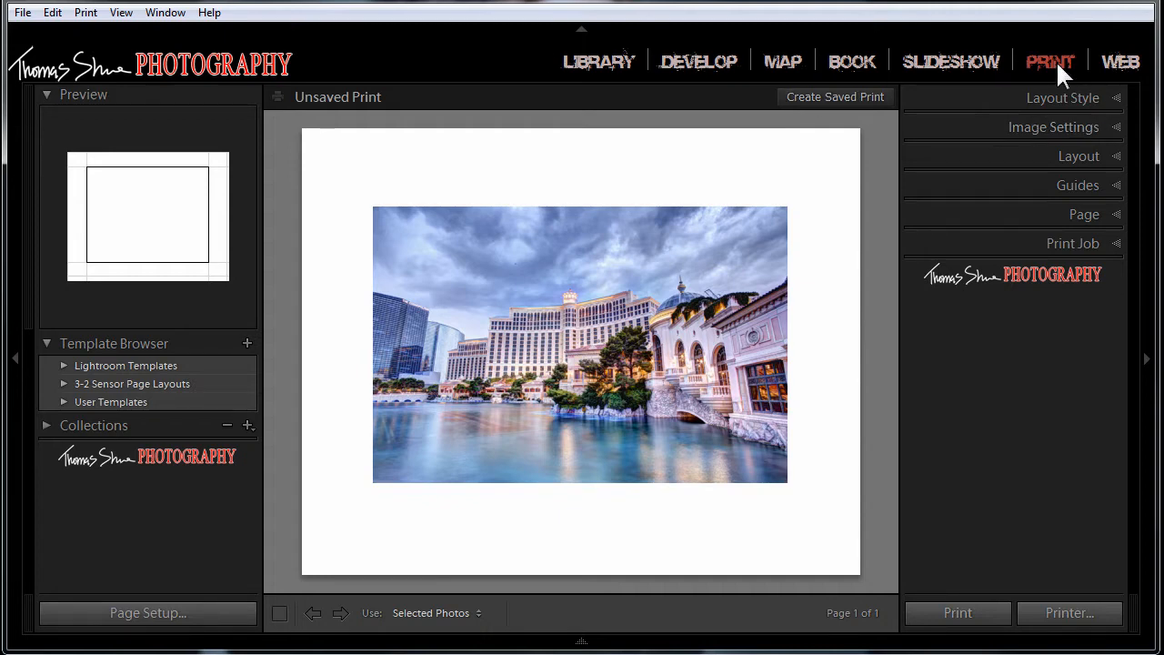
Step: Soft-proof the photo in the Develop module, comparing it with Simulate Paper & Ink on and off, and end soft proofing
left_click(700, 64)
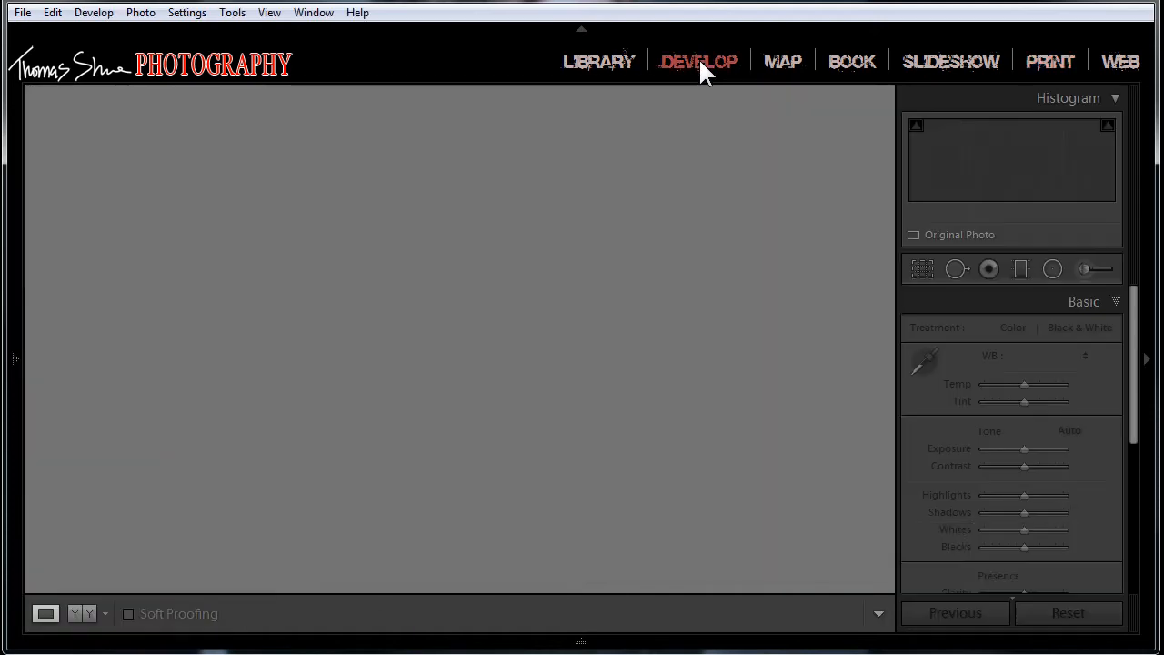
left_click(128, 613)
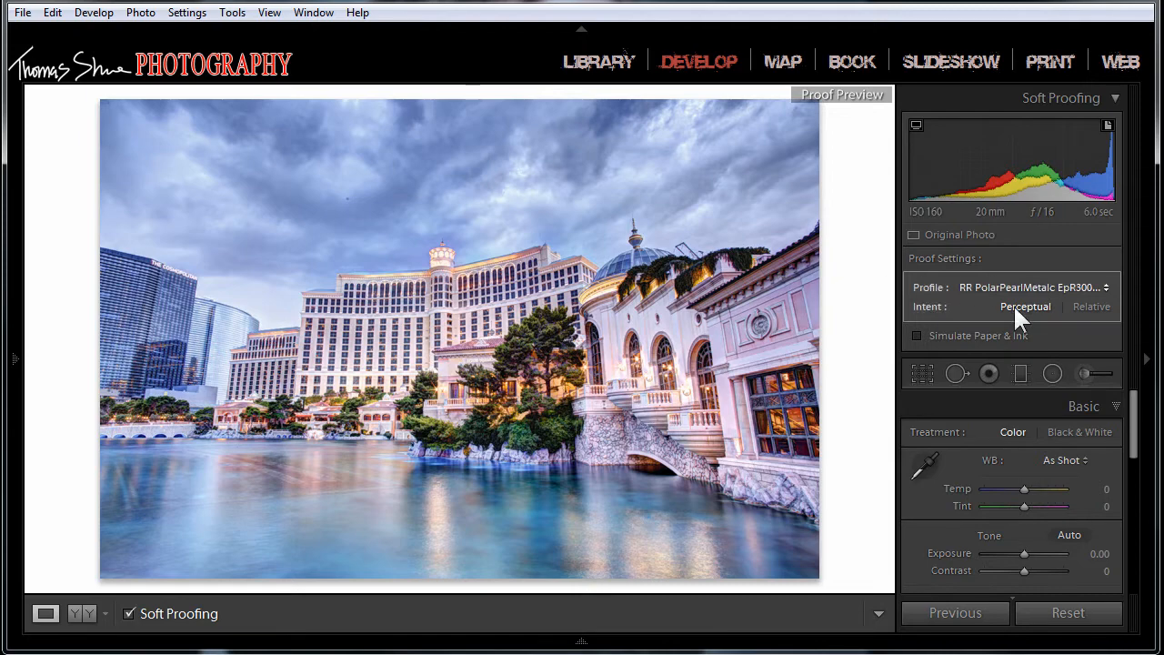
left_click(917, 337)
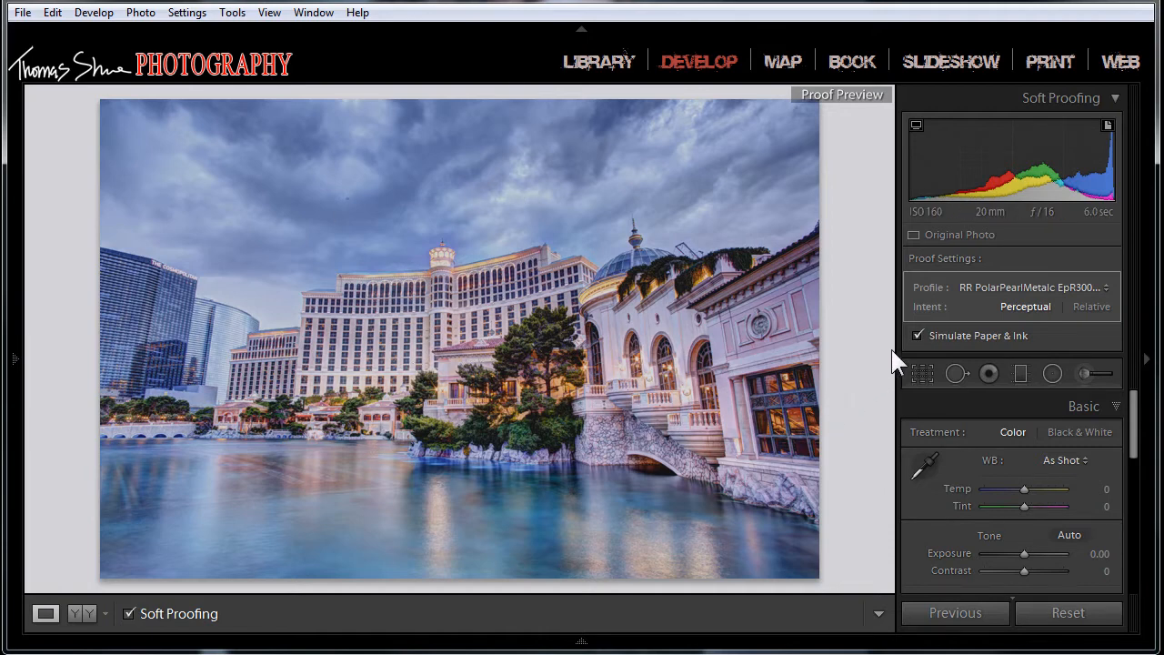
left_click(919, 329)
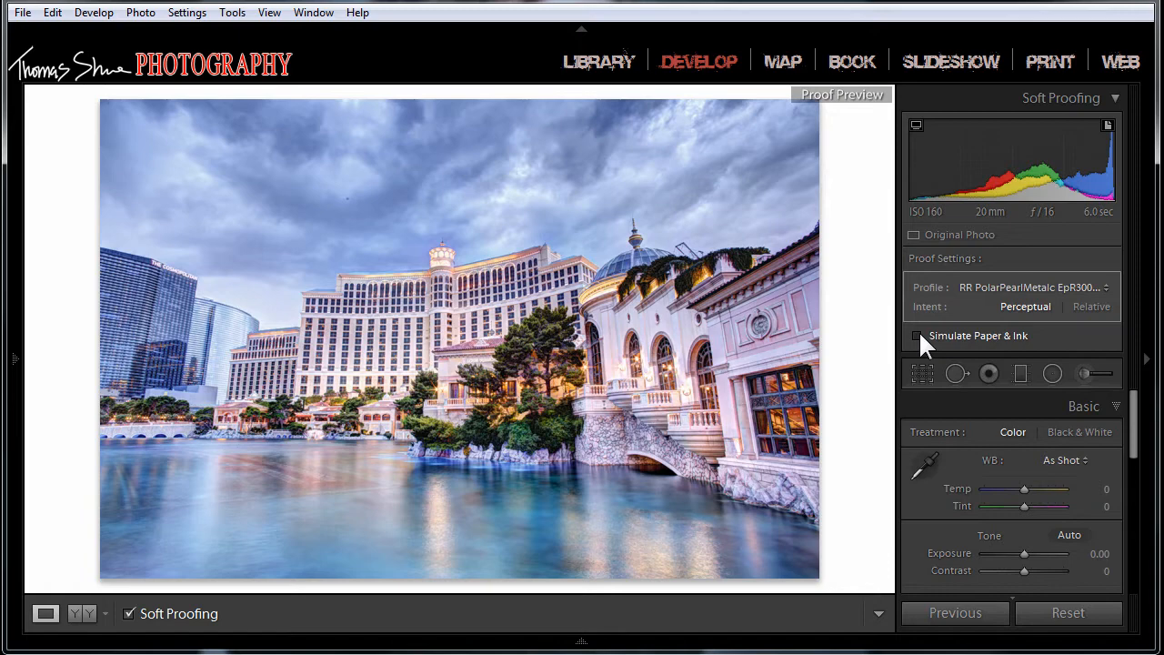
left_click(918, 330)
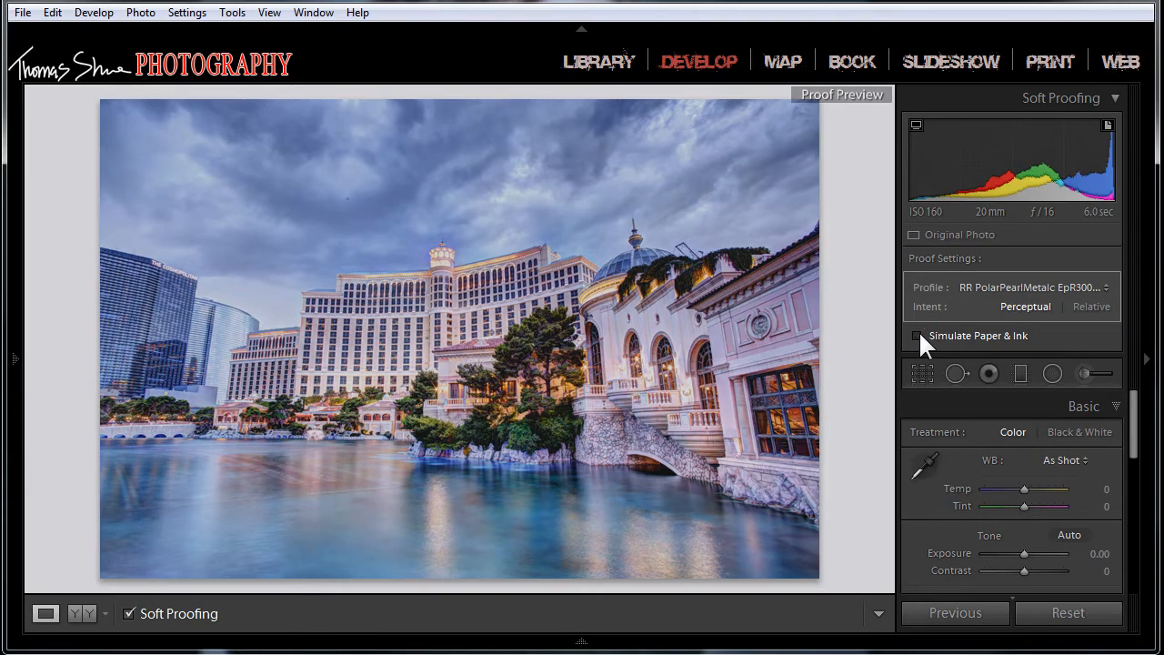
left_click(919, 330)
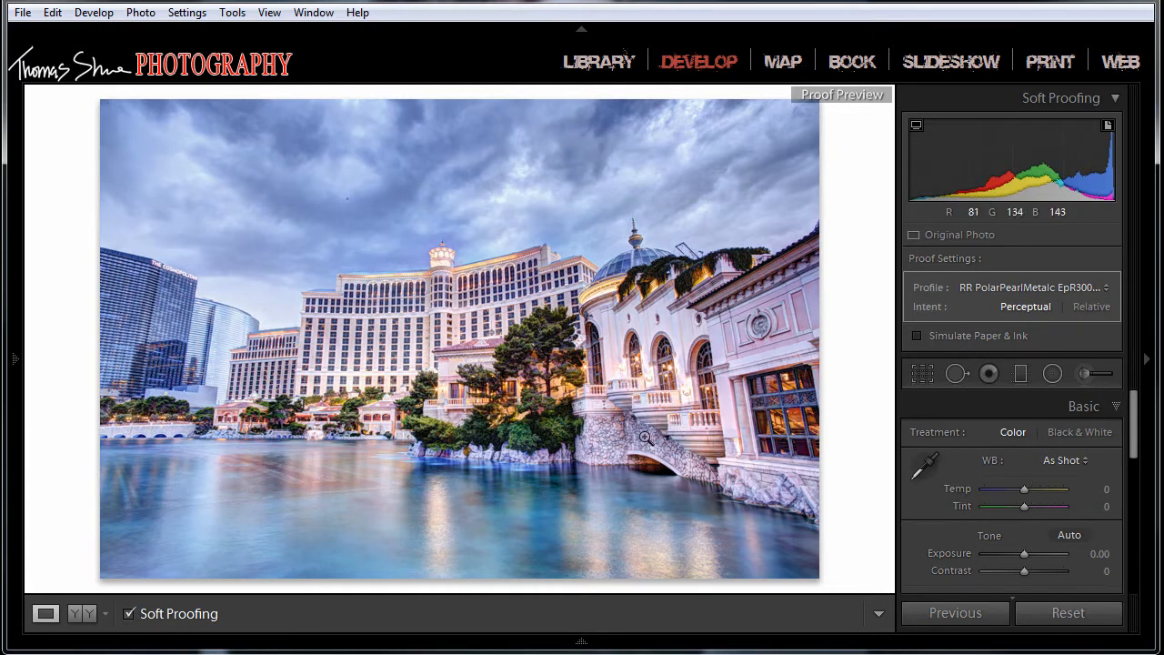
left_click(131, 615)
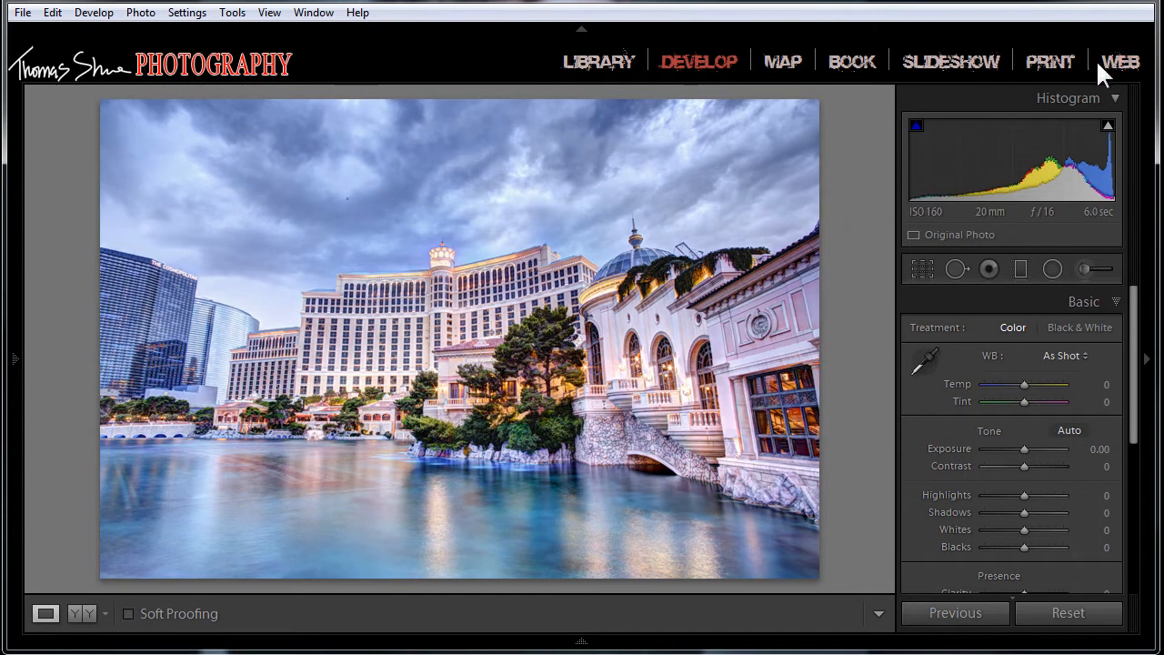
Step: Return to the Print module and look through the print layouts in the Lightroom Templates group
left_click(1048, 60)
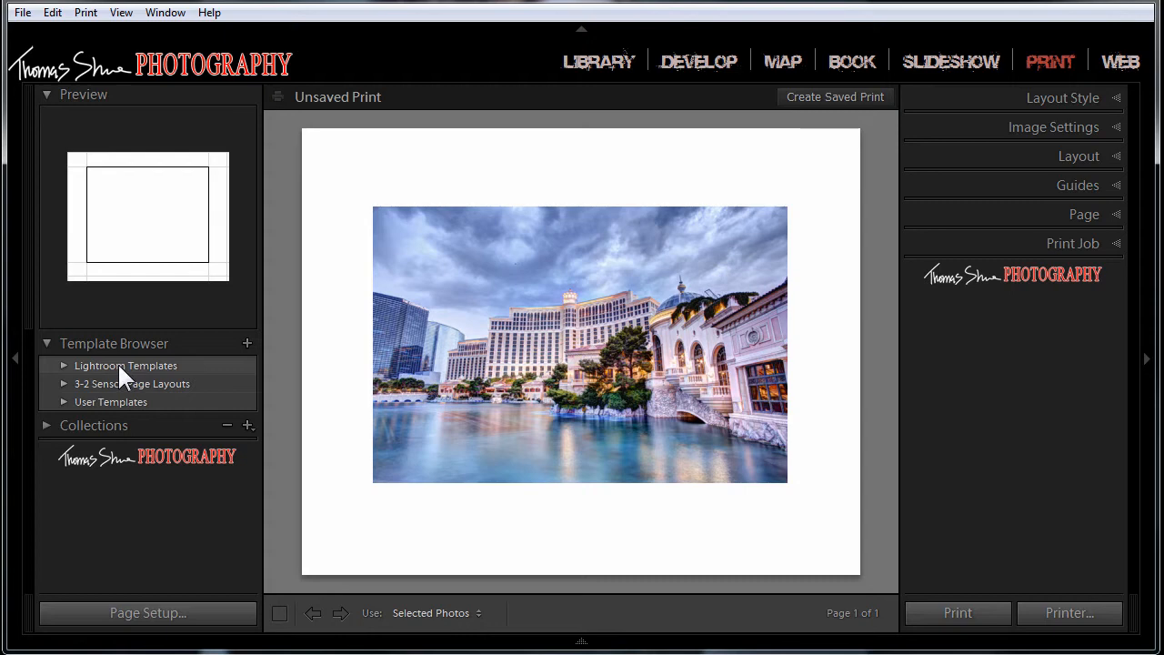
left_click(63, 366)
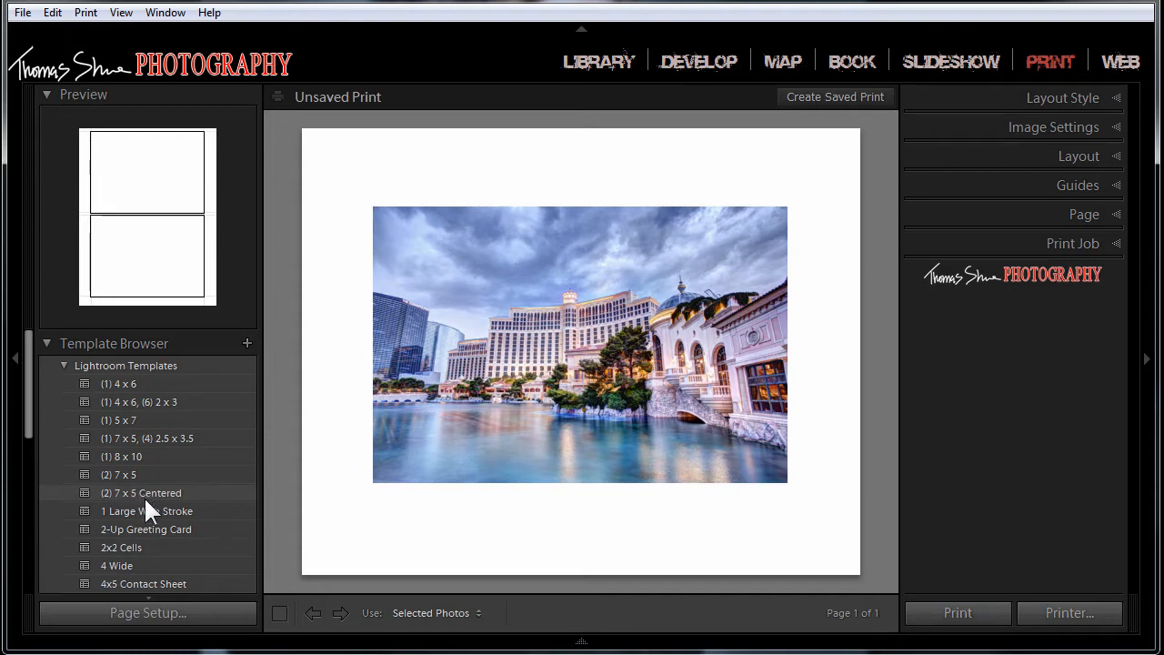
left_click(64, 366)
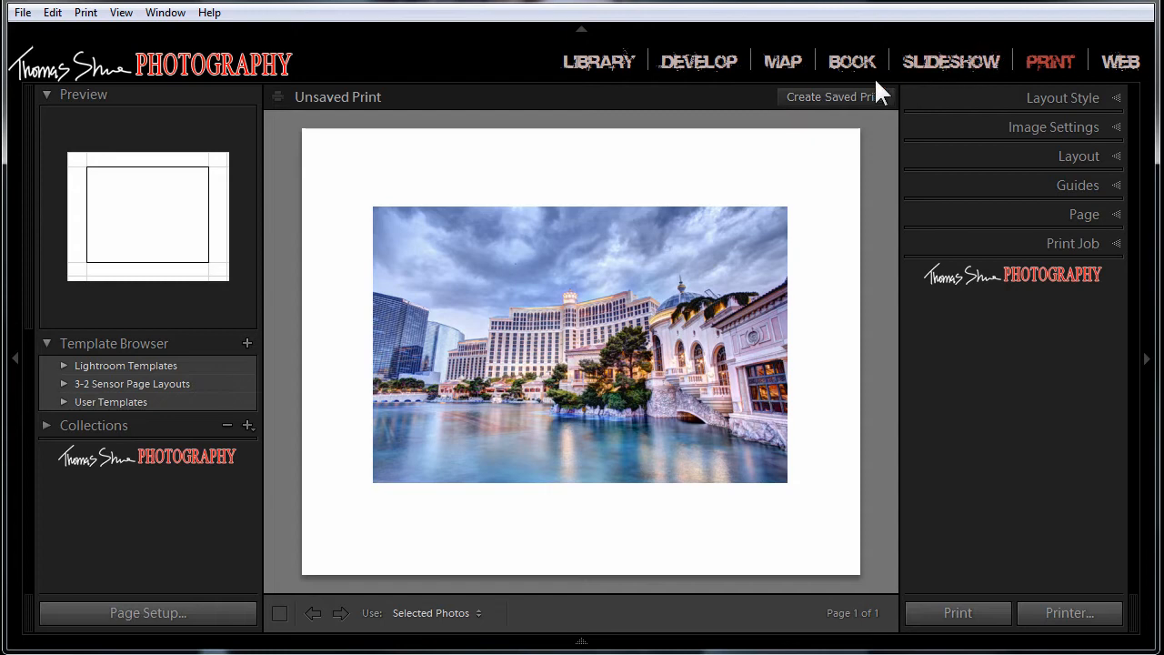
Step: Set the layout style to Picture Package and shrink the front photo cell toward the page's lower-right corner so the photos no longer overlap
left_click(1117, 98)
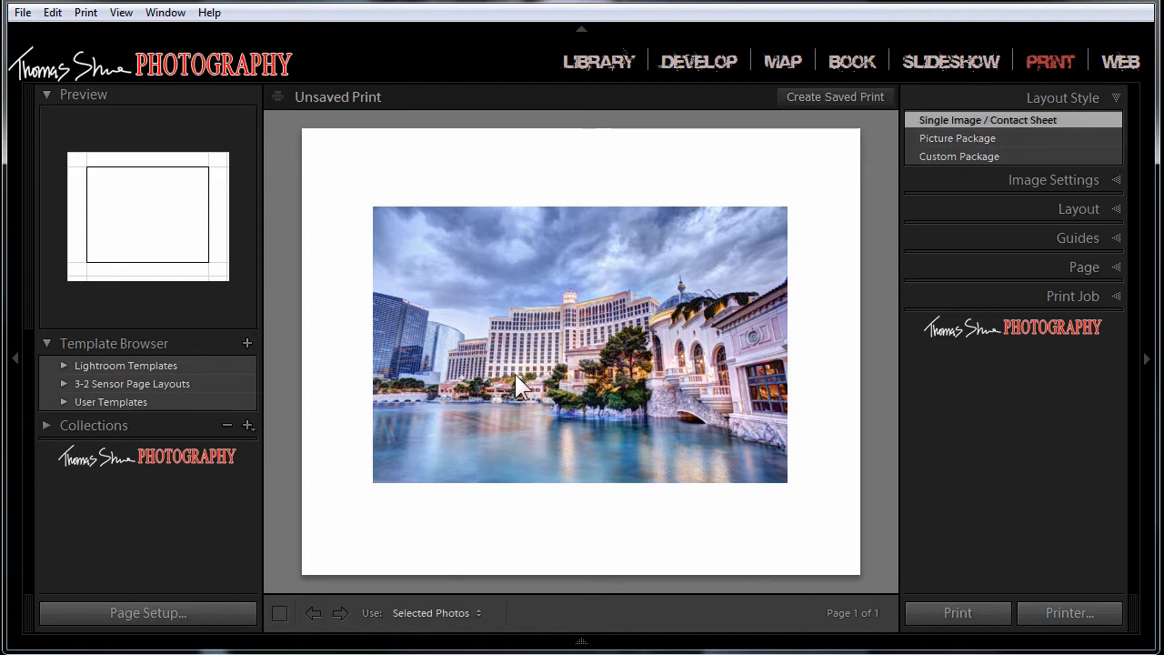
left_click(955, 137)
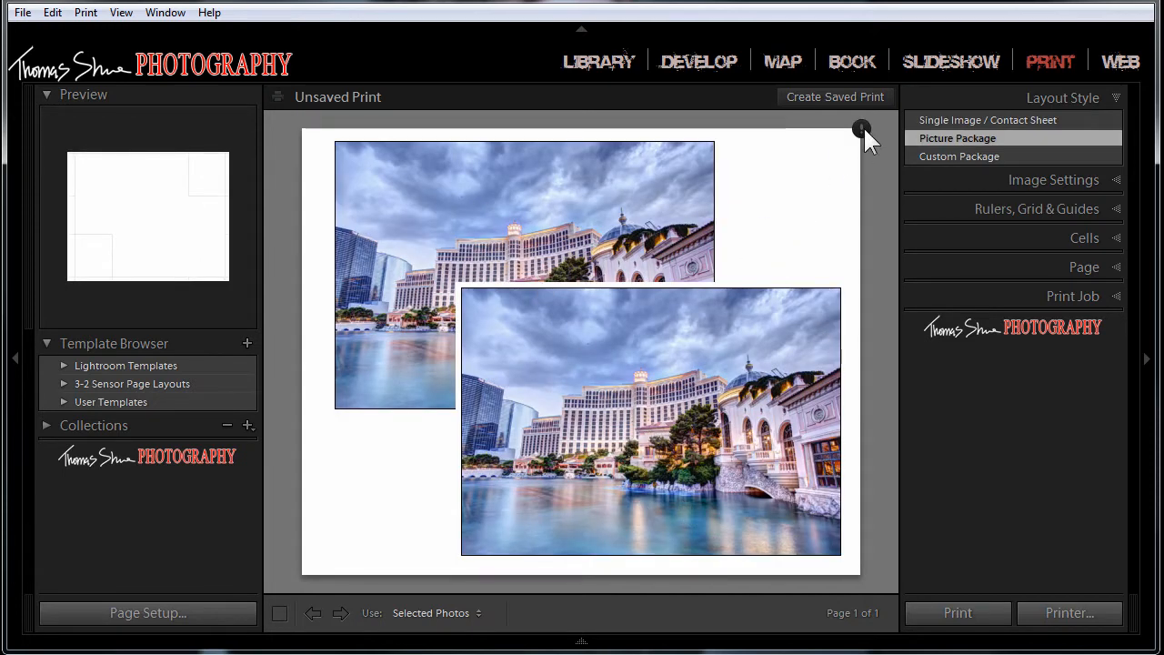
left_click(486, 304)
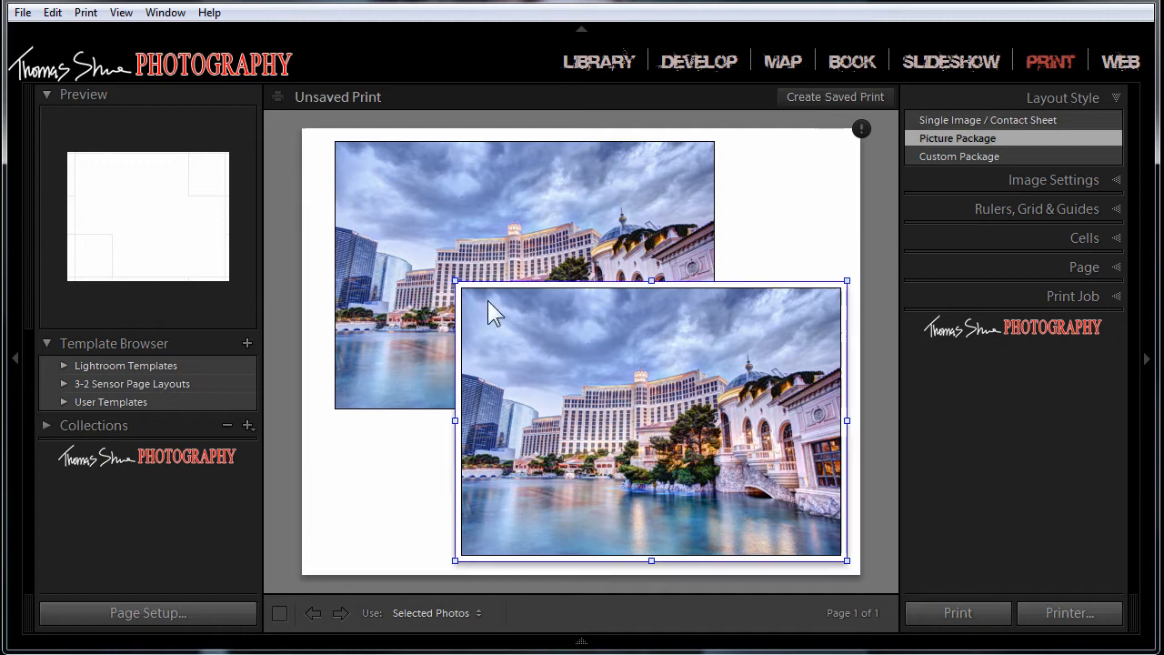
left_click_drag(461, 289, 651, 446)
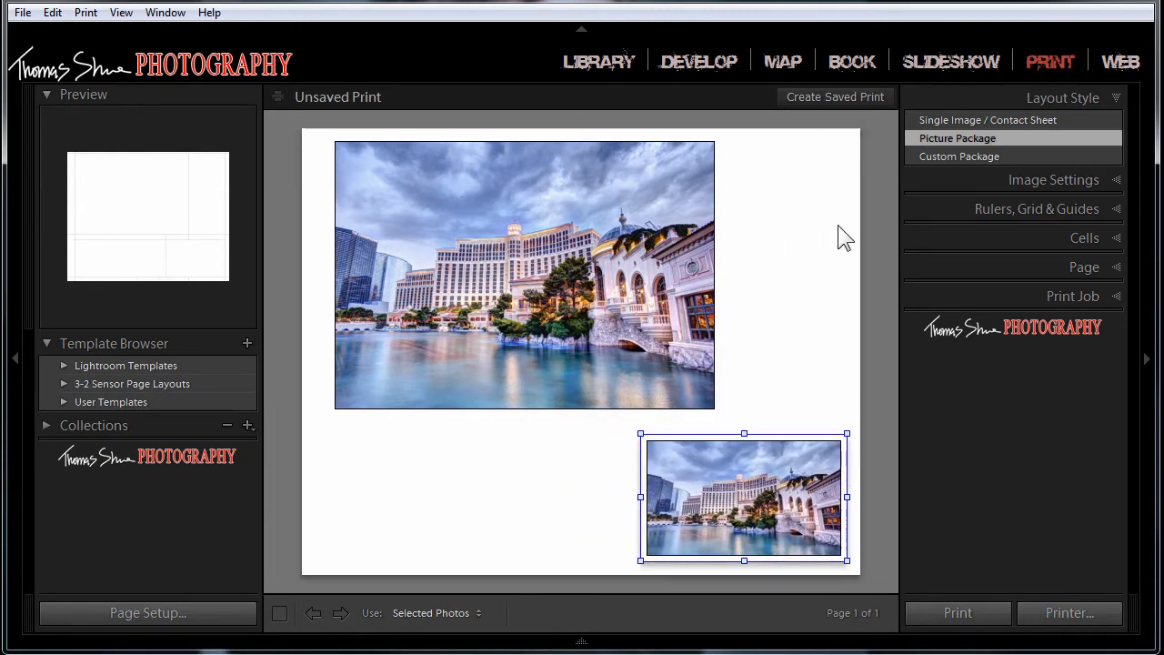
left_click(879, 197)
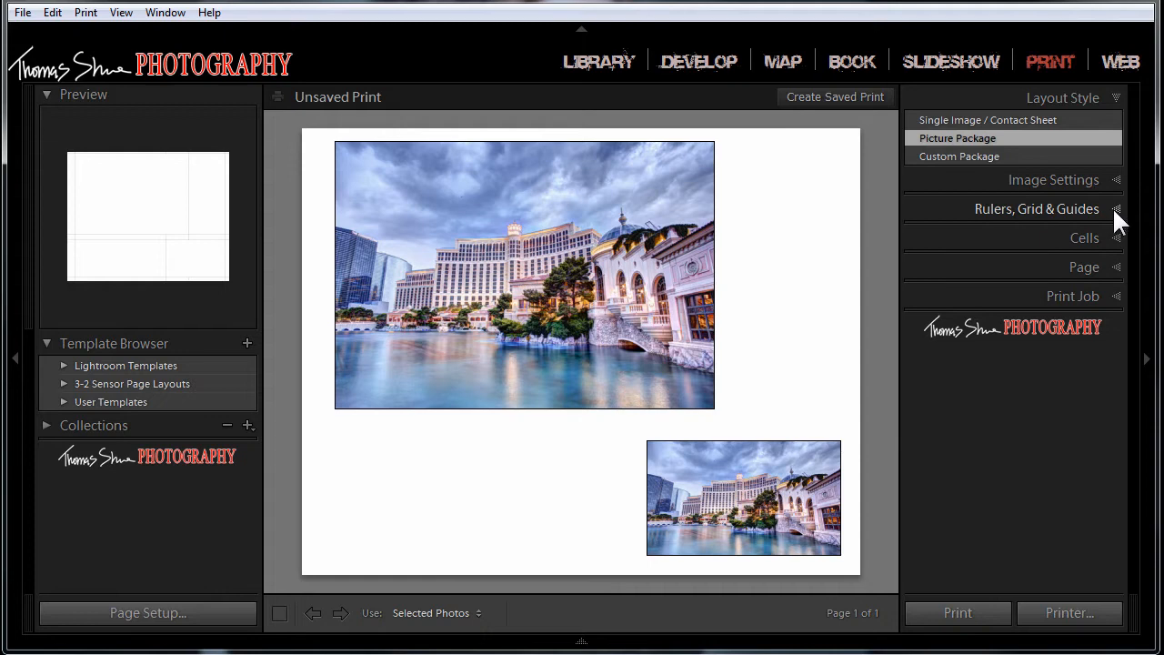
Step: Add a 5 x 7 cell to the picture package, followed by a new page with an 8 x 10 cell
left_click(1119, 180)
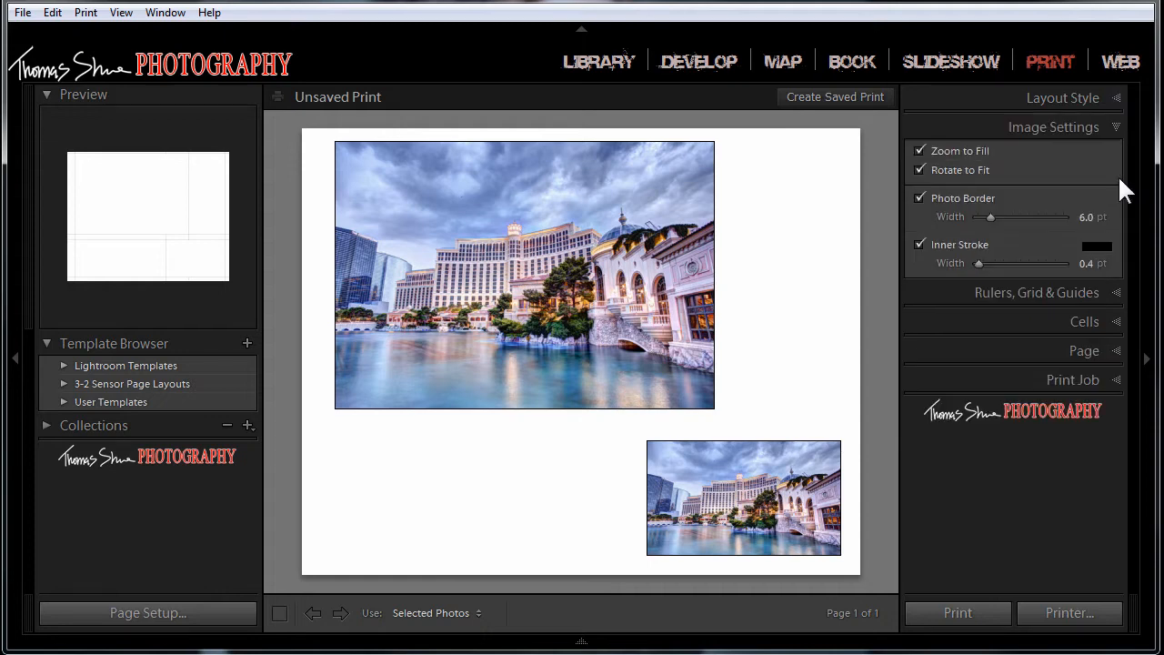
left_click(1124, 129)
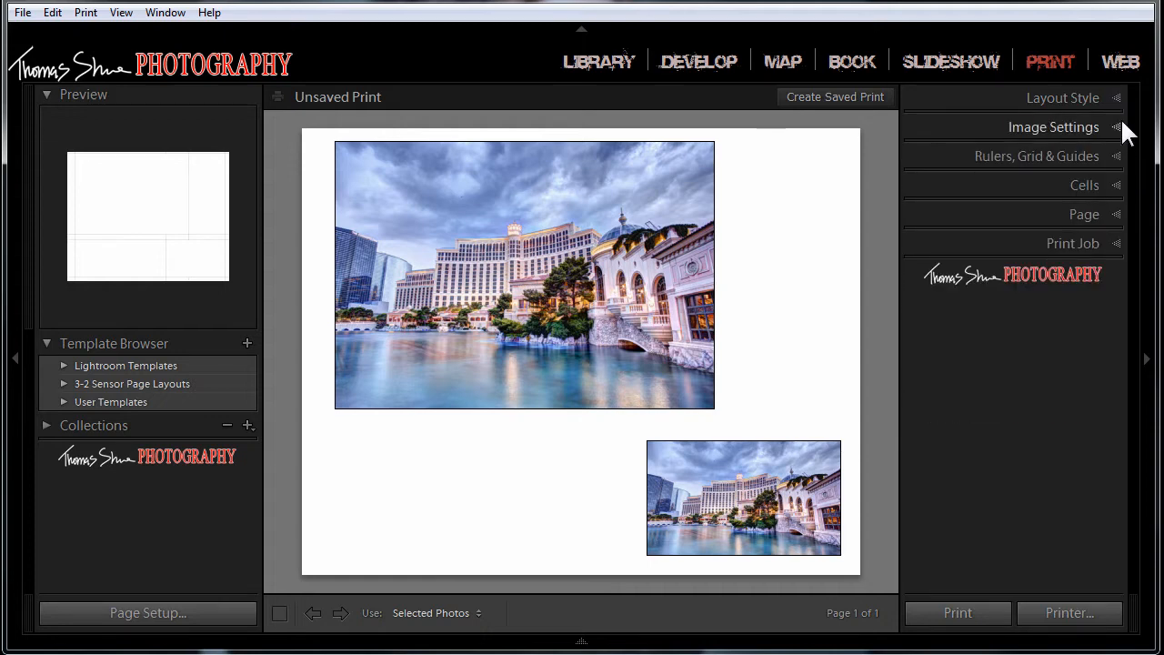
left_click(1111, 182)
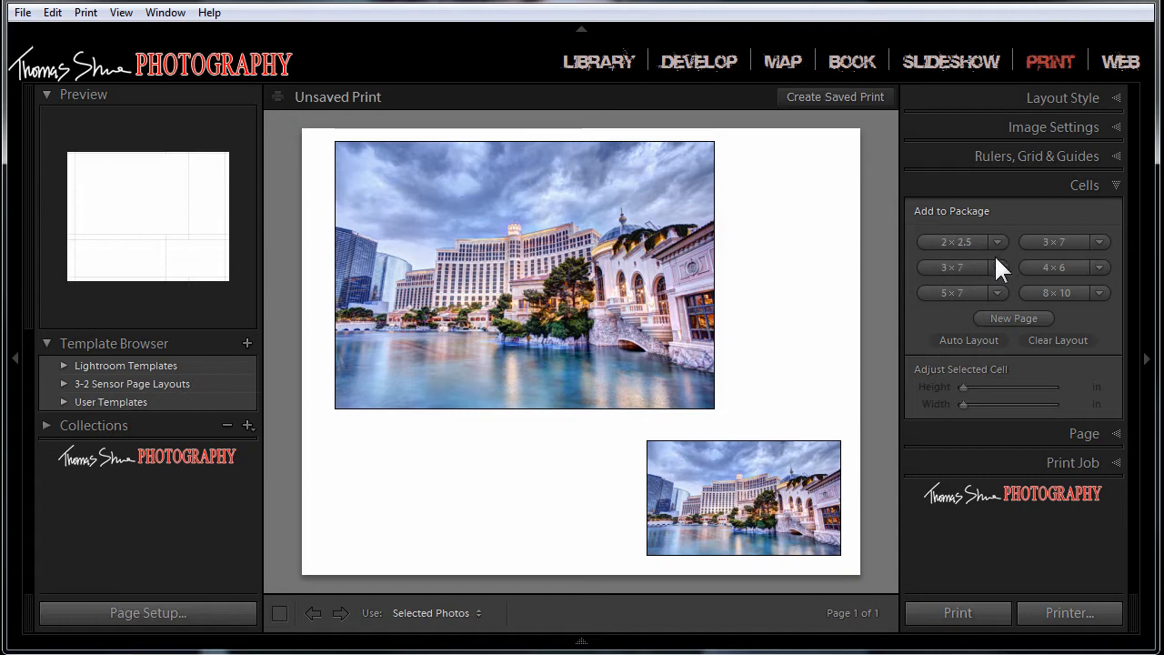
left_click(999, 291)
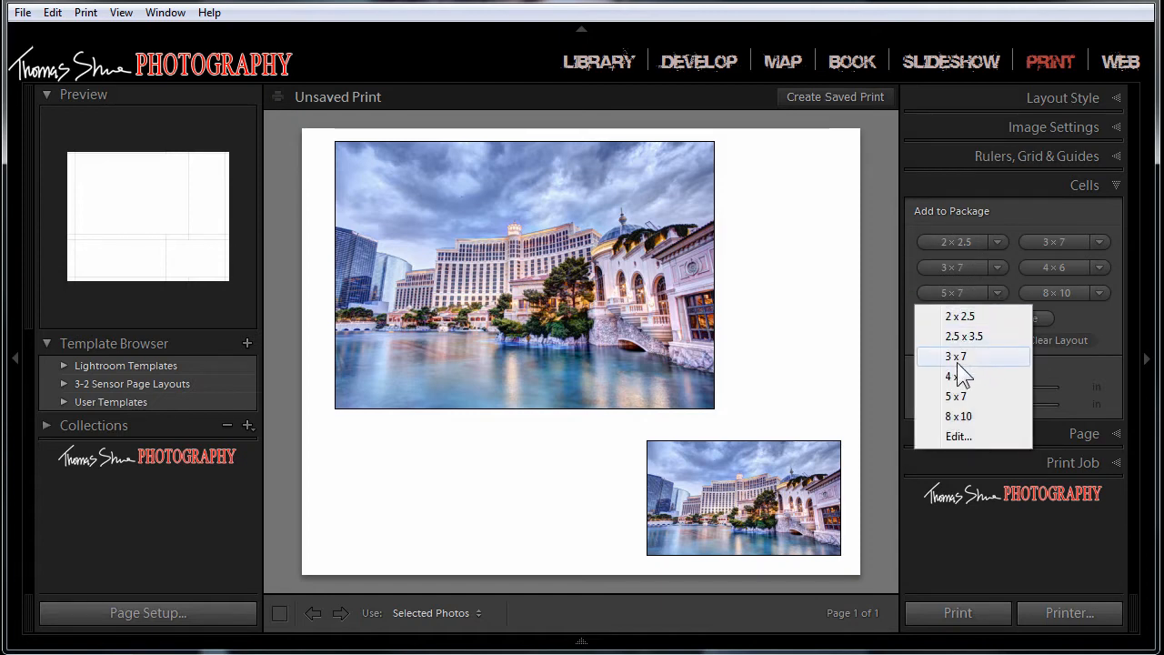
left_click(960, 396)
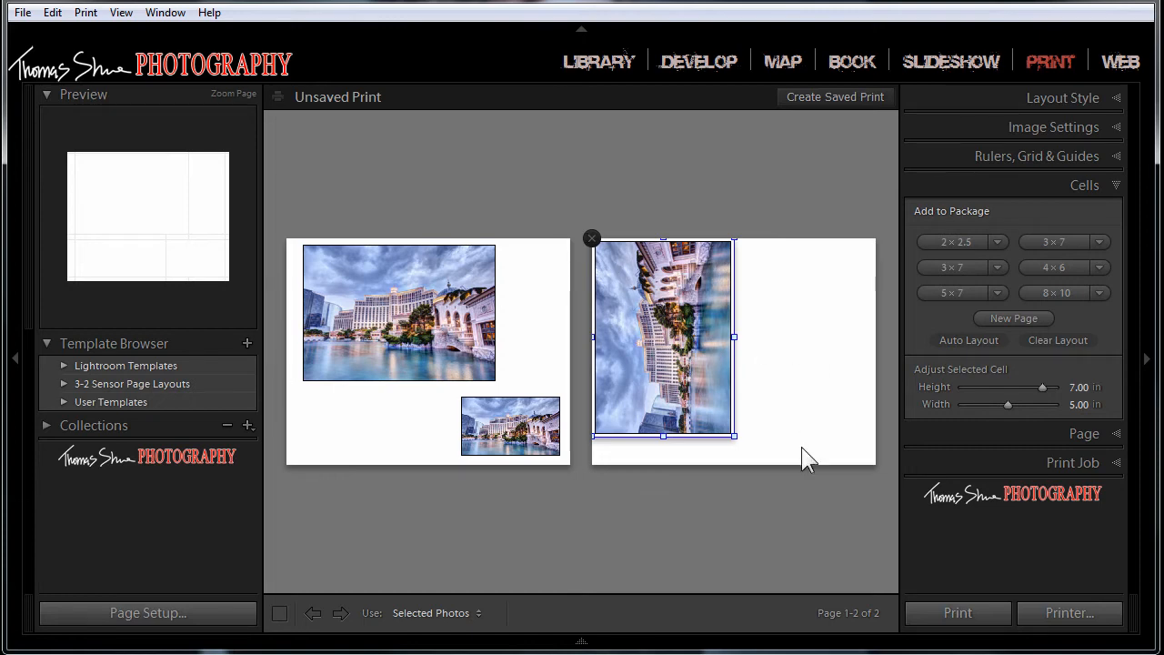
left_click(1020, 320)
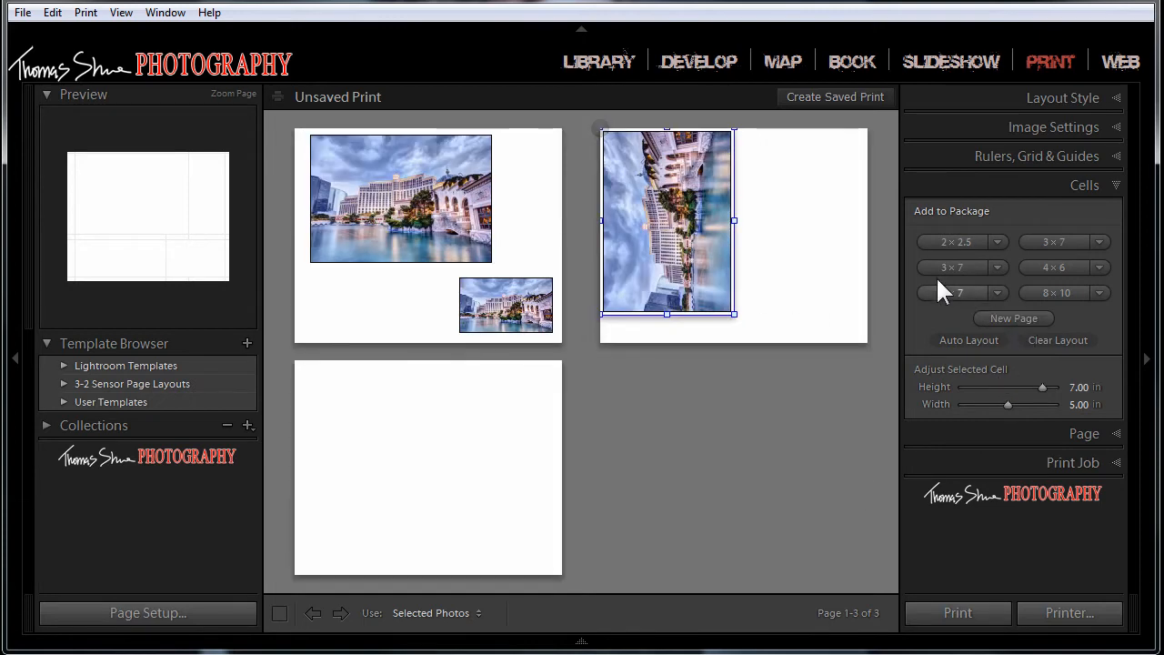
left_click(1098, 293)
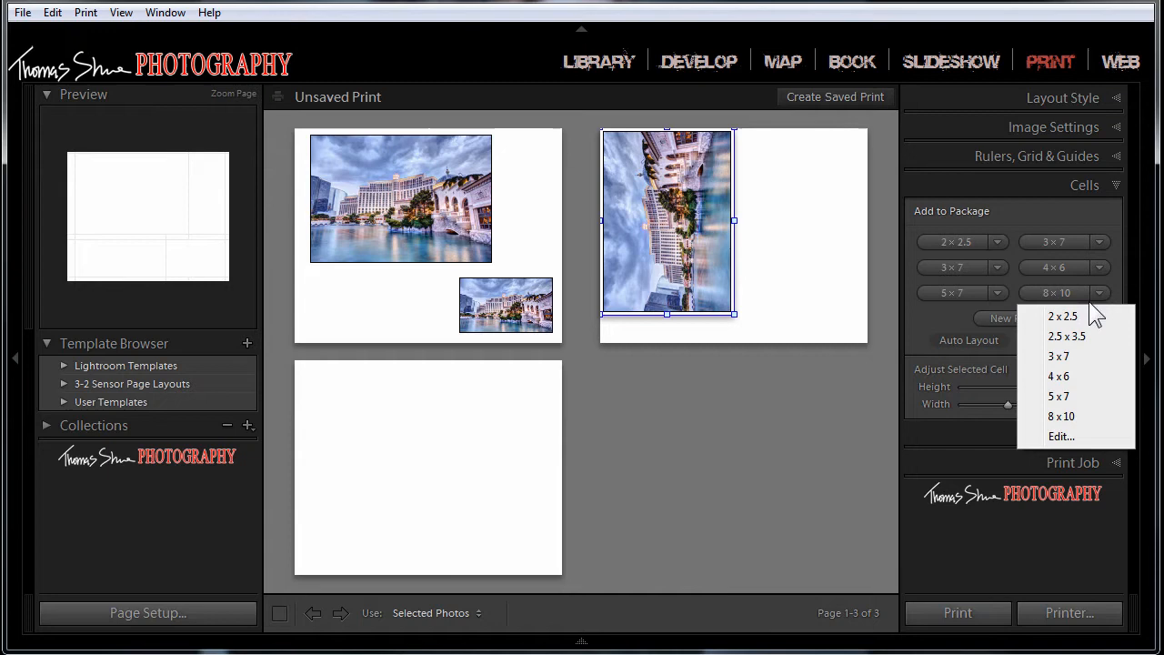
left_click(1052, 415)
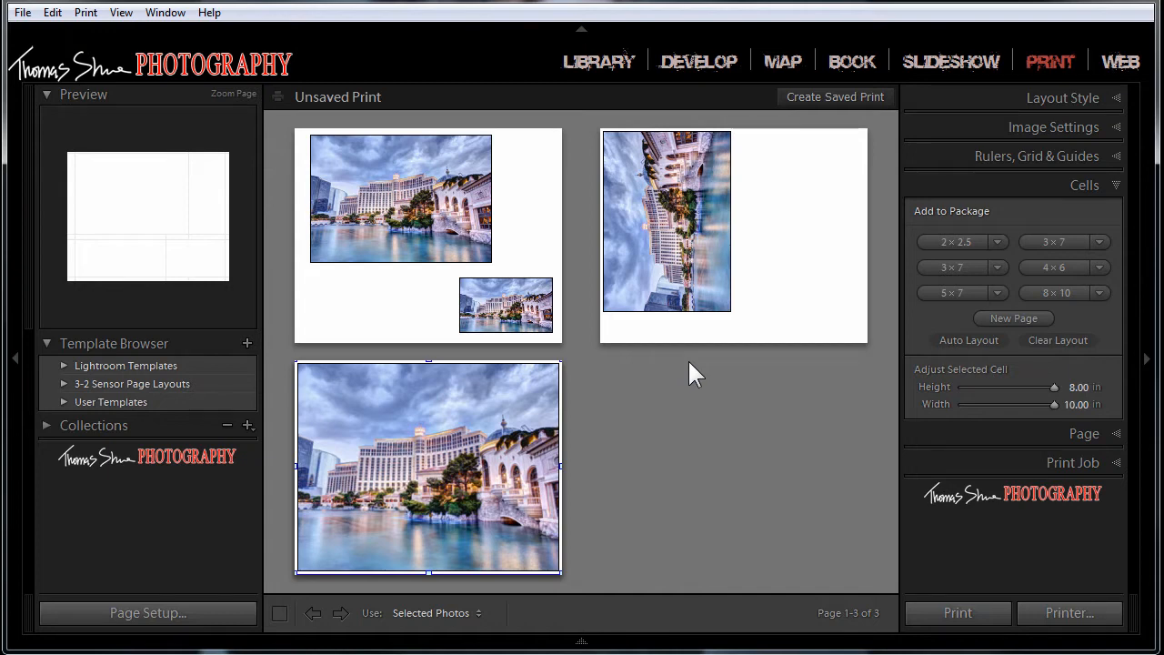
Step: Switch the layout style to Custom Package and try moving and resizing the large central cell
left_click(1115, 97)
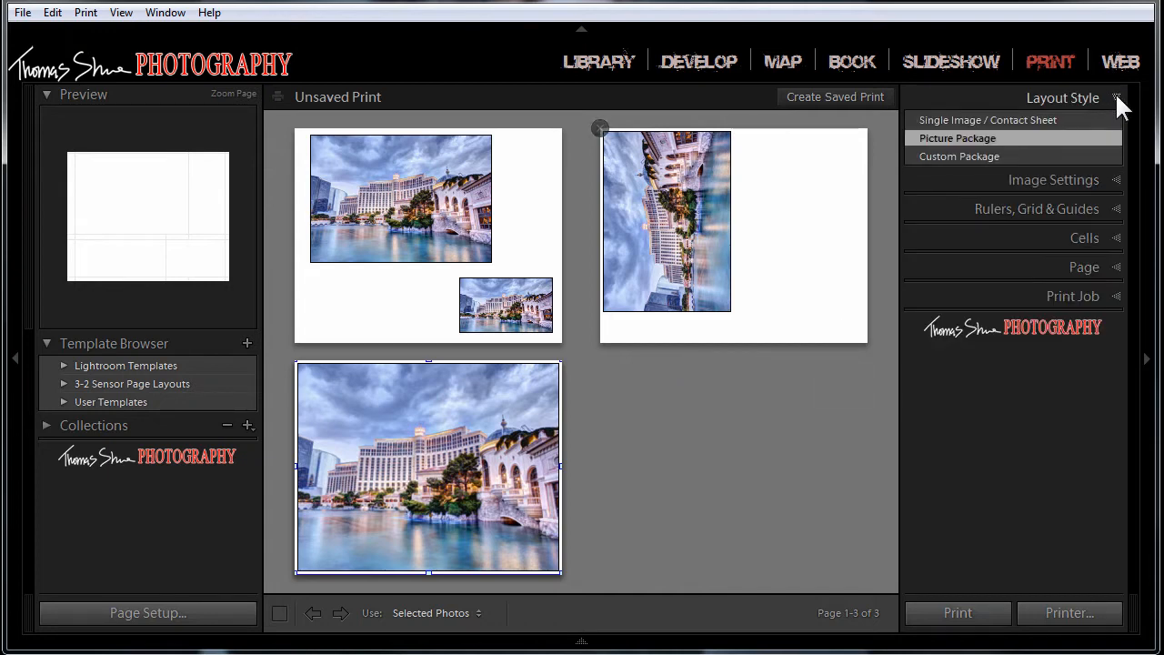
left_click(988, 155)
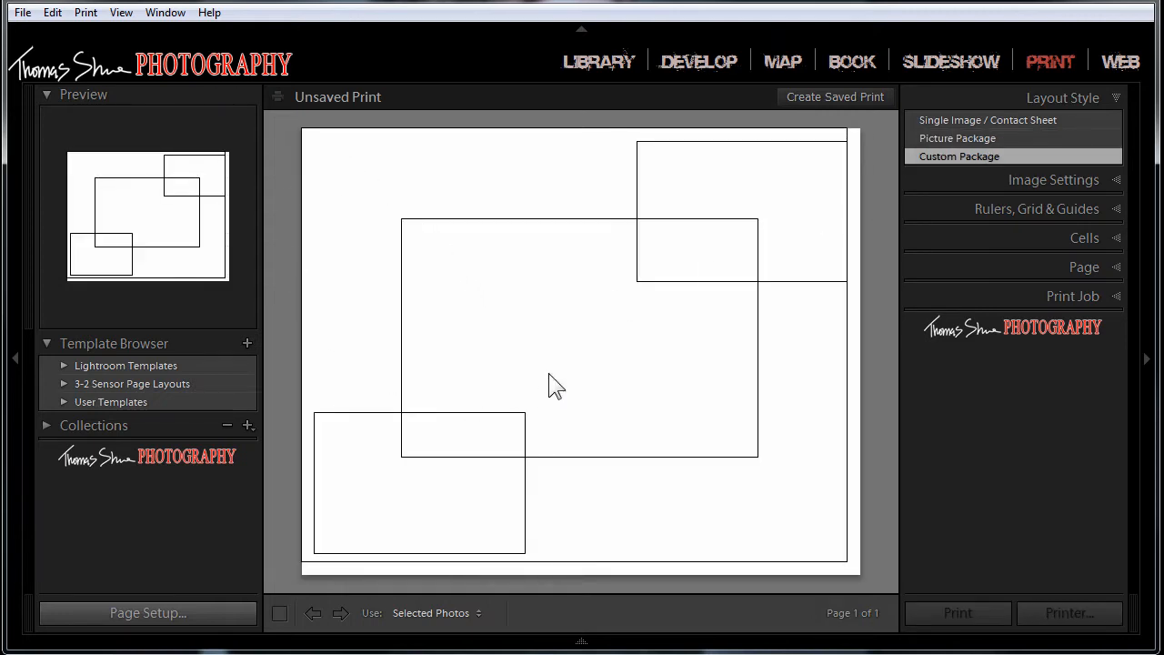
left_click(534, 313)
left_click_drag(534, 311, 449, 245)
left_click(670, 153)
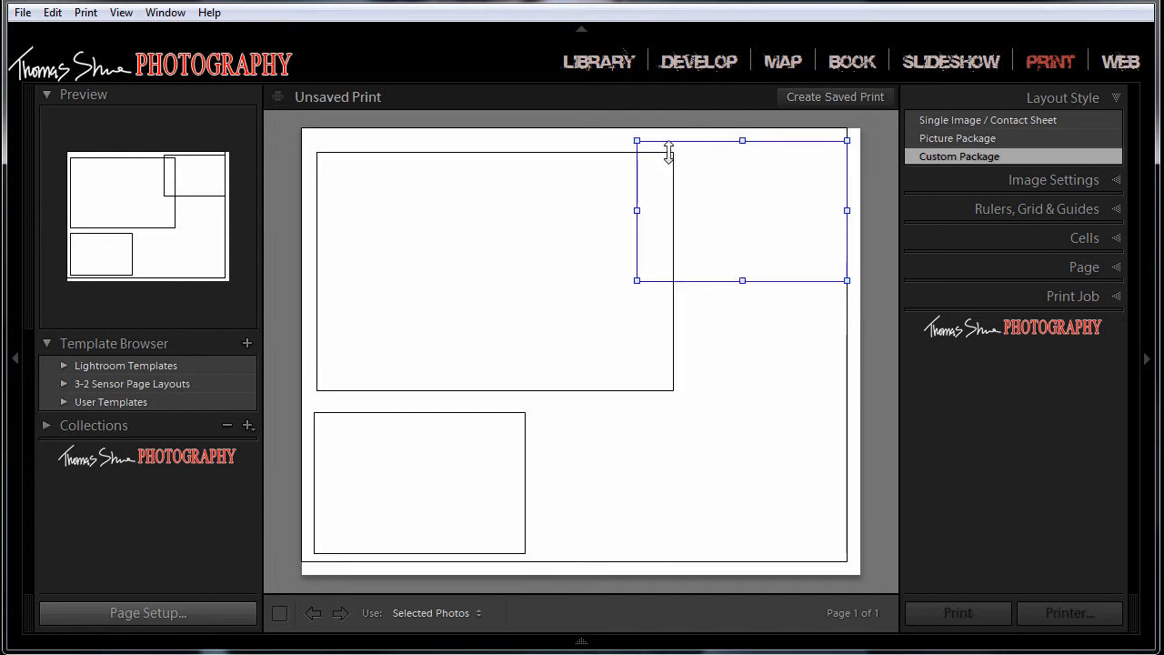
left_click_drag(672, 165, 668, 176)
left_click_drag(546, 234, 573, 238)
left_click_drag(554, 297, 591, 344)
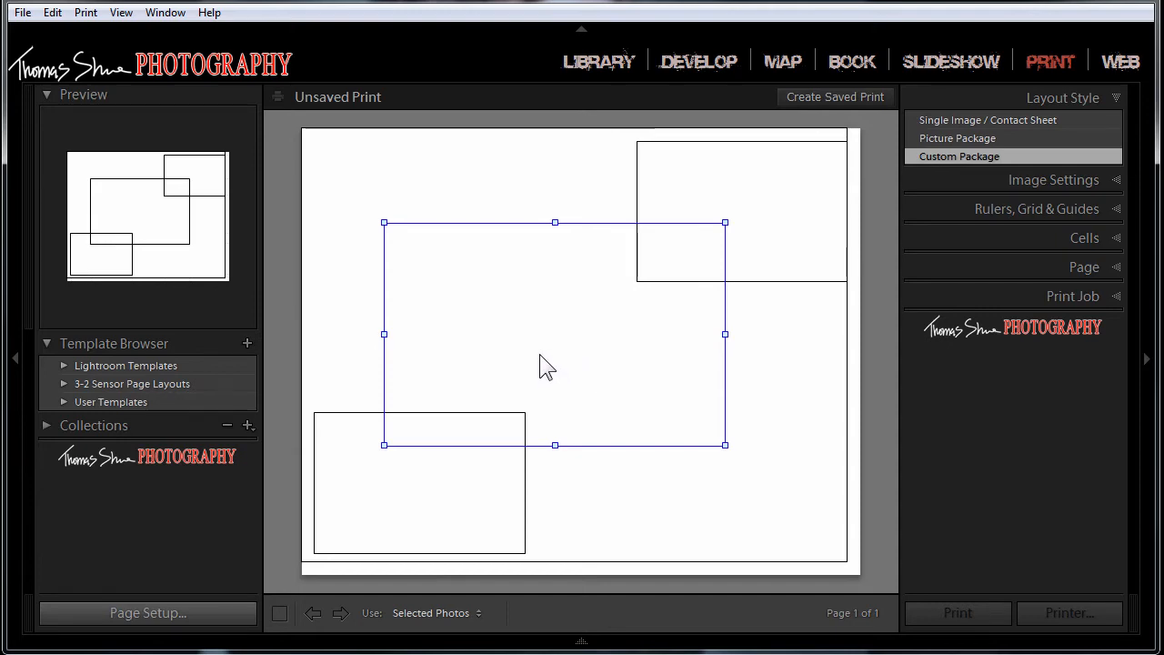
Step: Set the layout style back to Single Image / Contact Sheet and show the filmstrip while reviewing the image settings
left_click(986, 120)
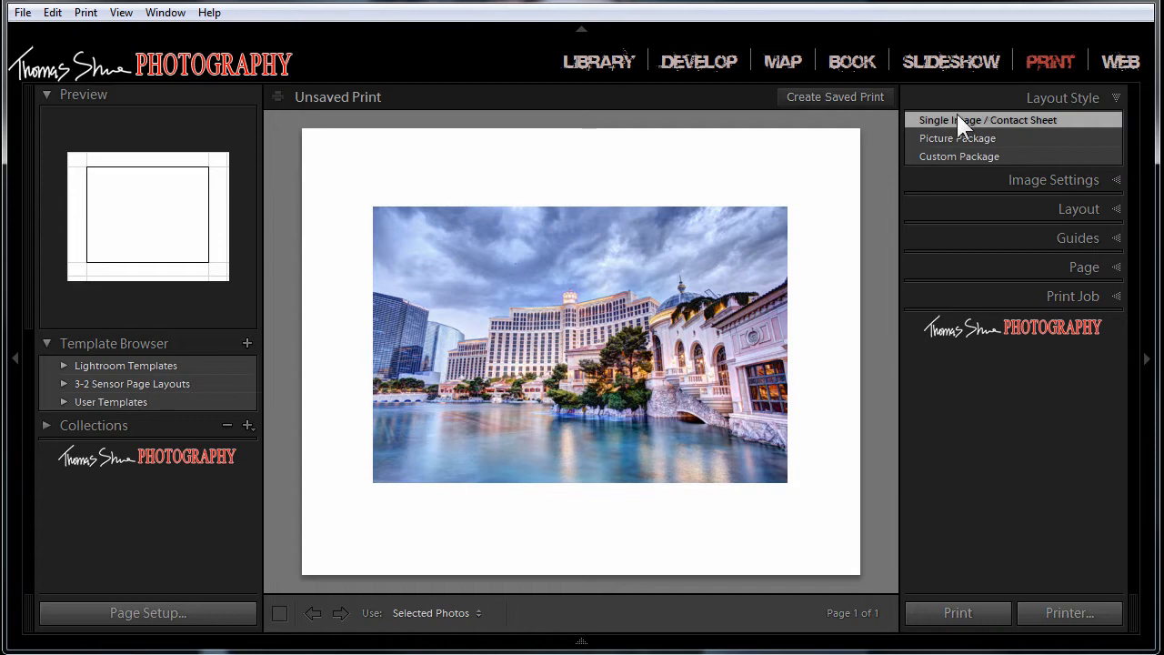
left_click(1118, 180)
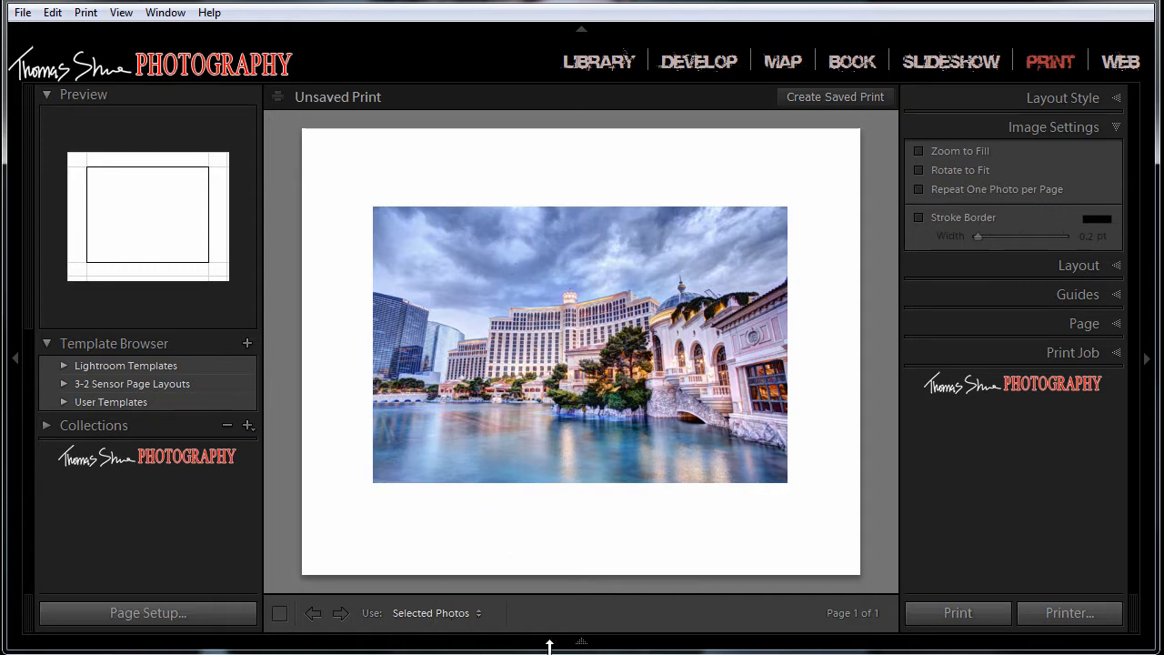
left_click(579, 643)
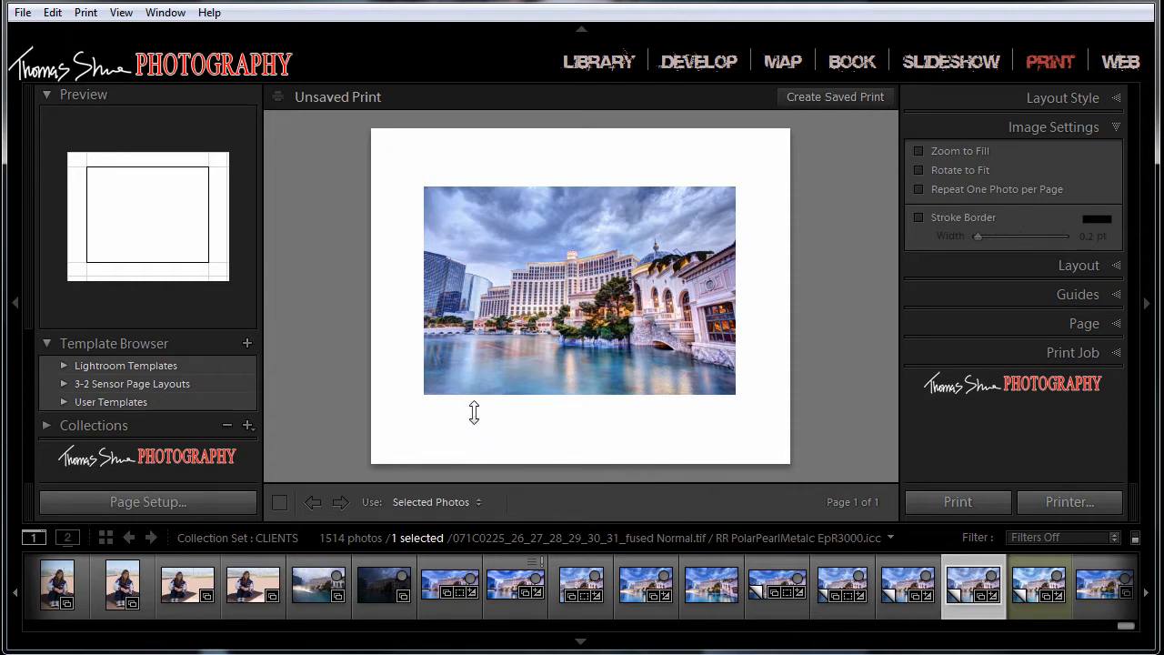
left_click(1115, 126)
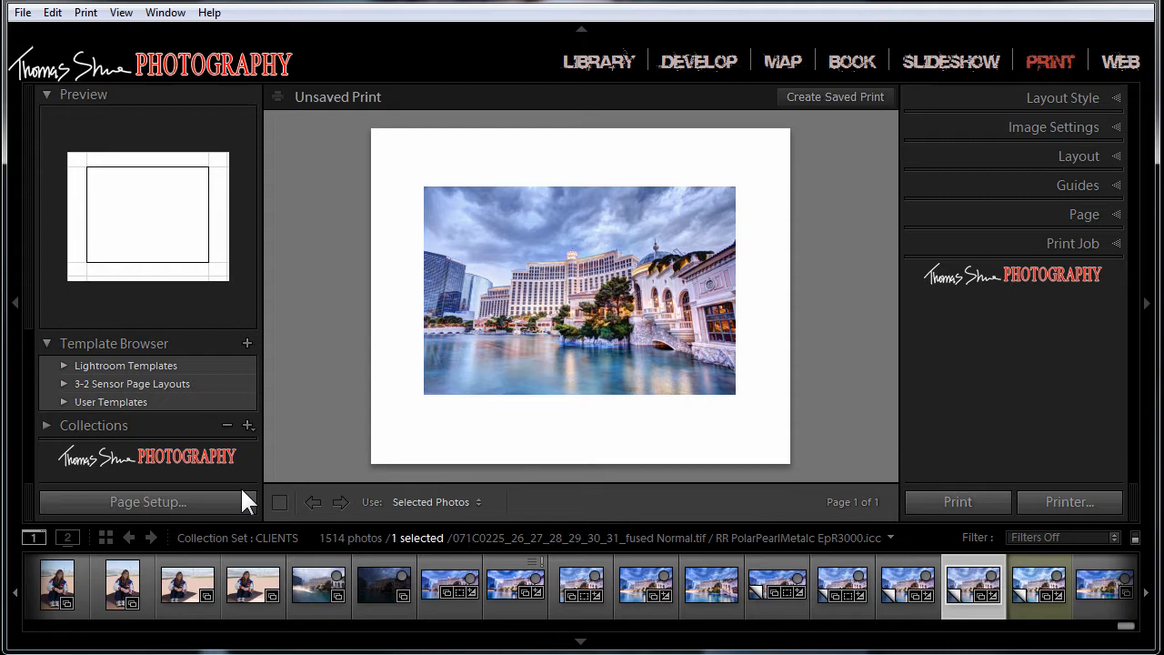
Step: Set the printer's paper source to Sheet in the page setup, keeping 8 x 10 in paper in landscape orientation
left_click(136, 503)
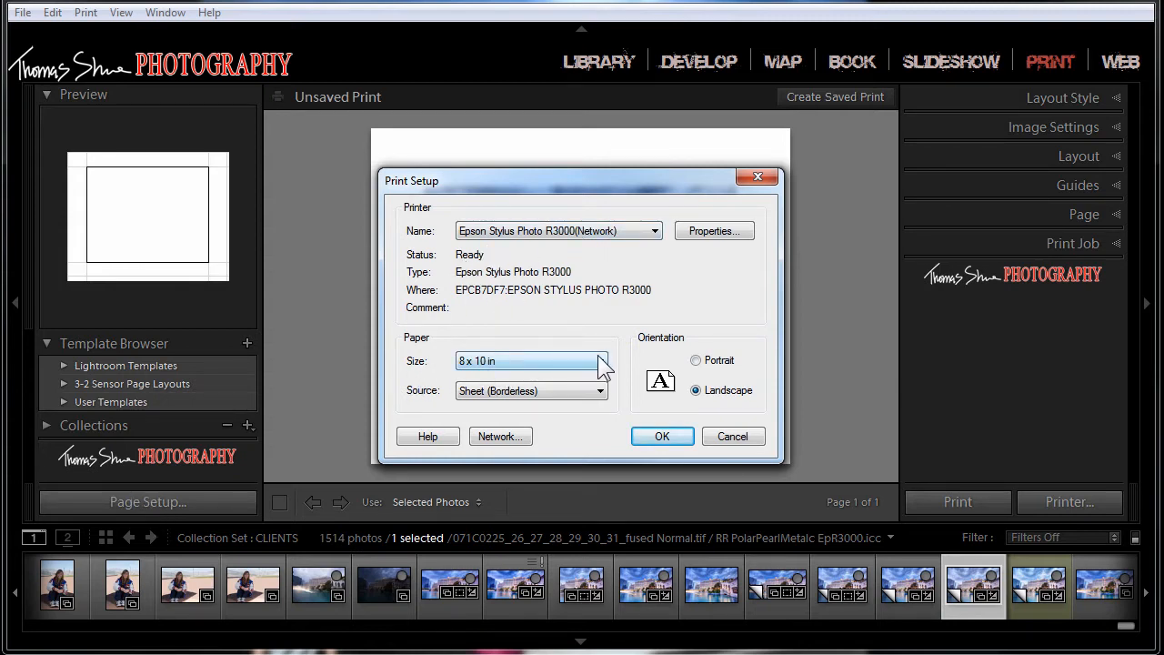
left_click(595, 391)
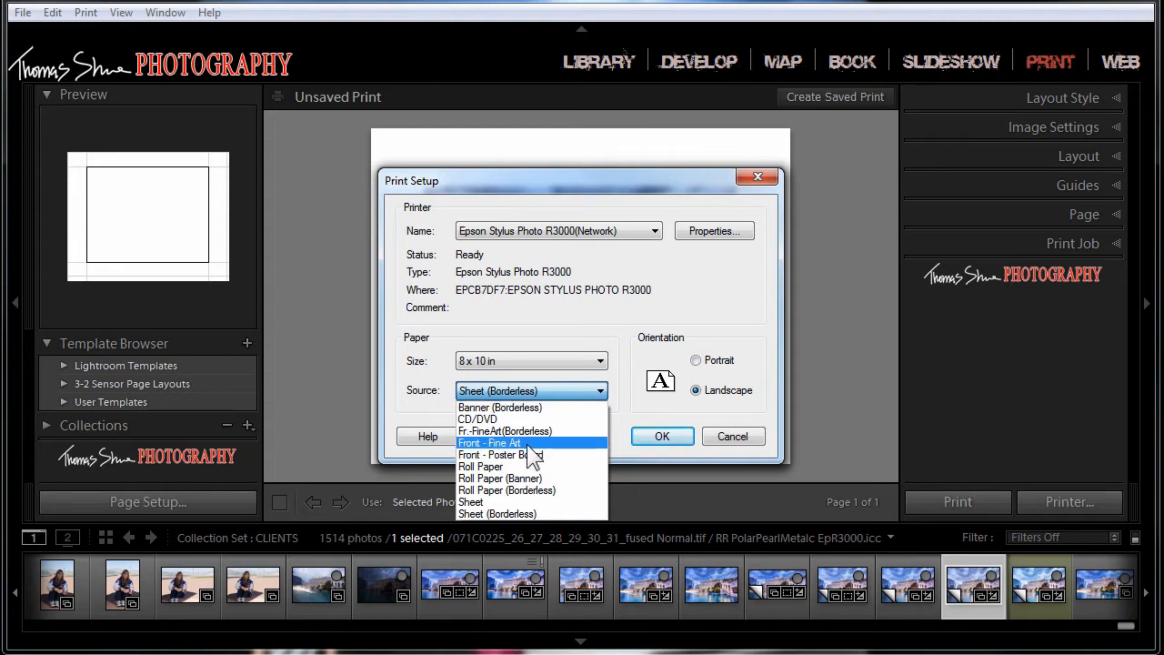
left_click(471, 503)
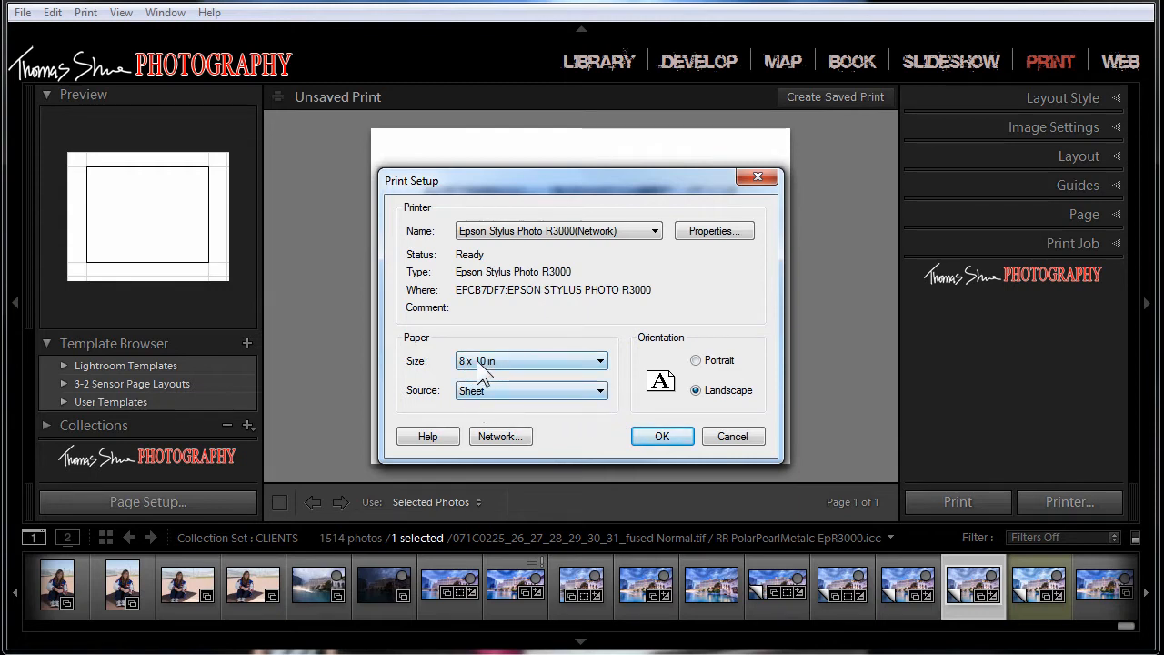
left_click(695, 360)
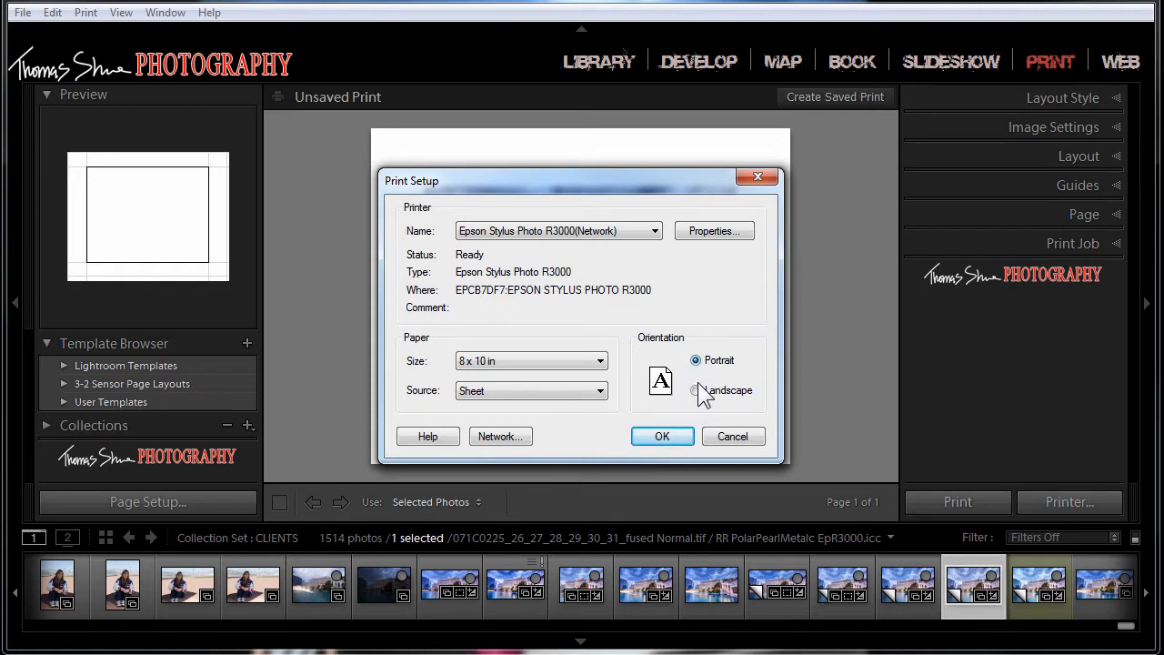
left_click(696, 388)
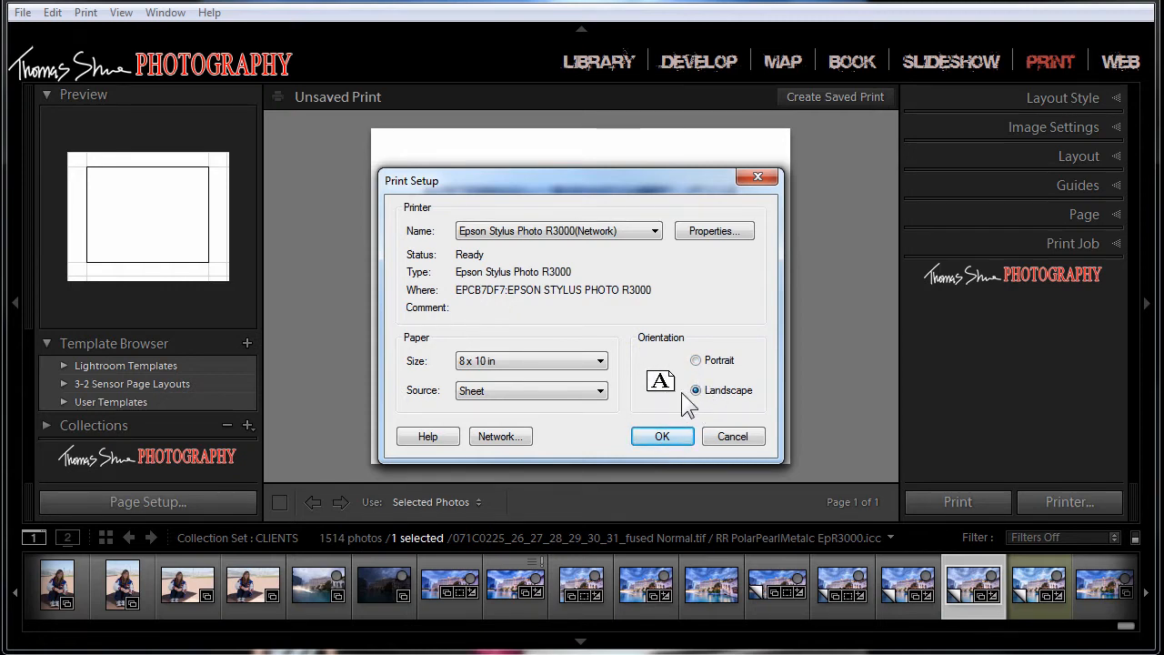
left_click(656, 437)
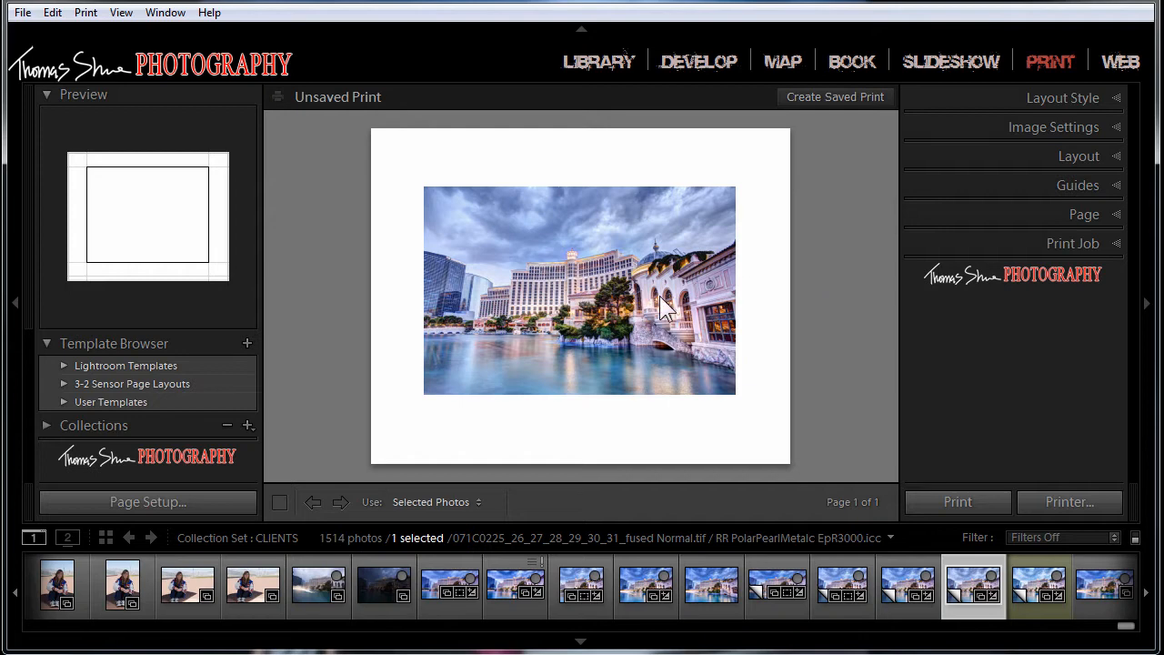
Step: Try a black 2.9 pt stroke border around the photo and turn it off again
left_click(1118, 124)
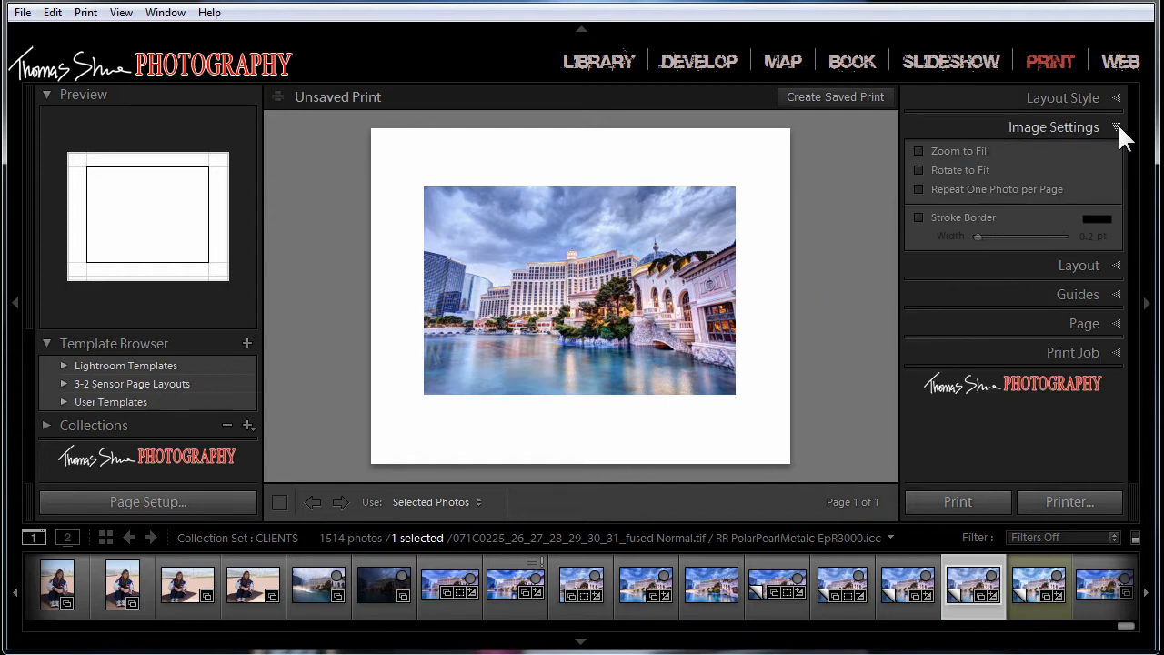
left_click(917, 218)
left_click_drag(974, 236, 988, 235)
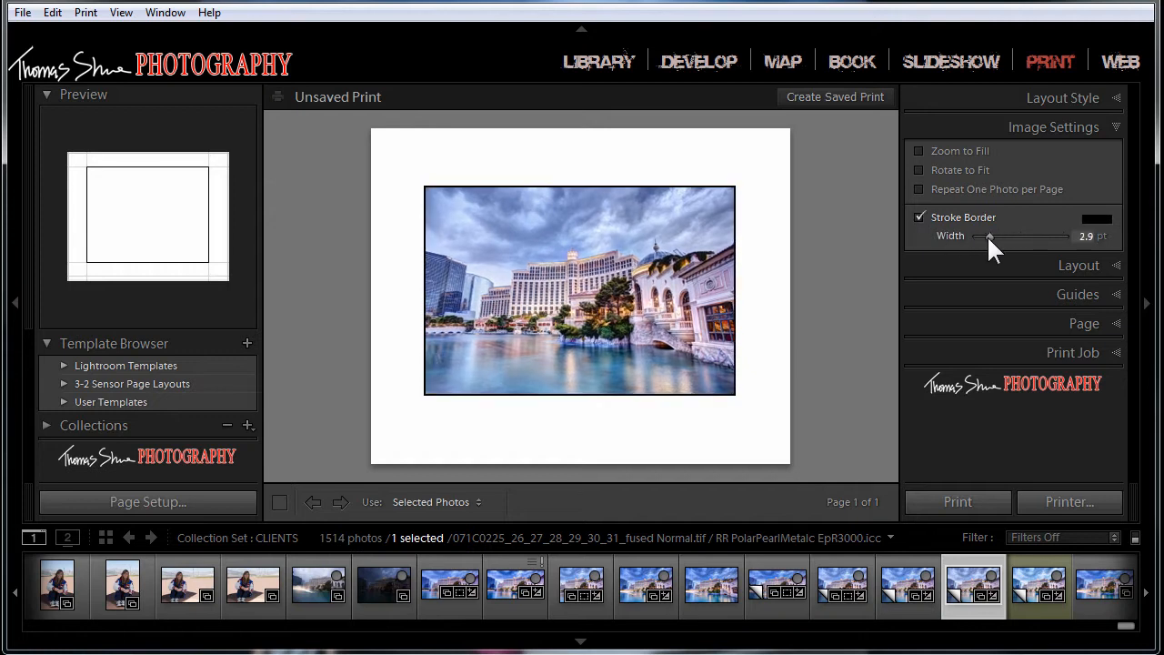
left_click(921, 218)
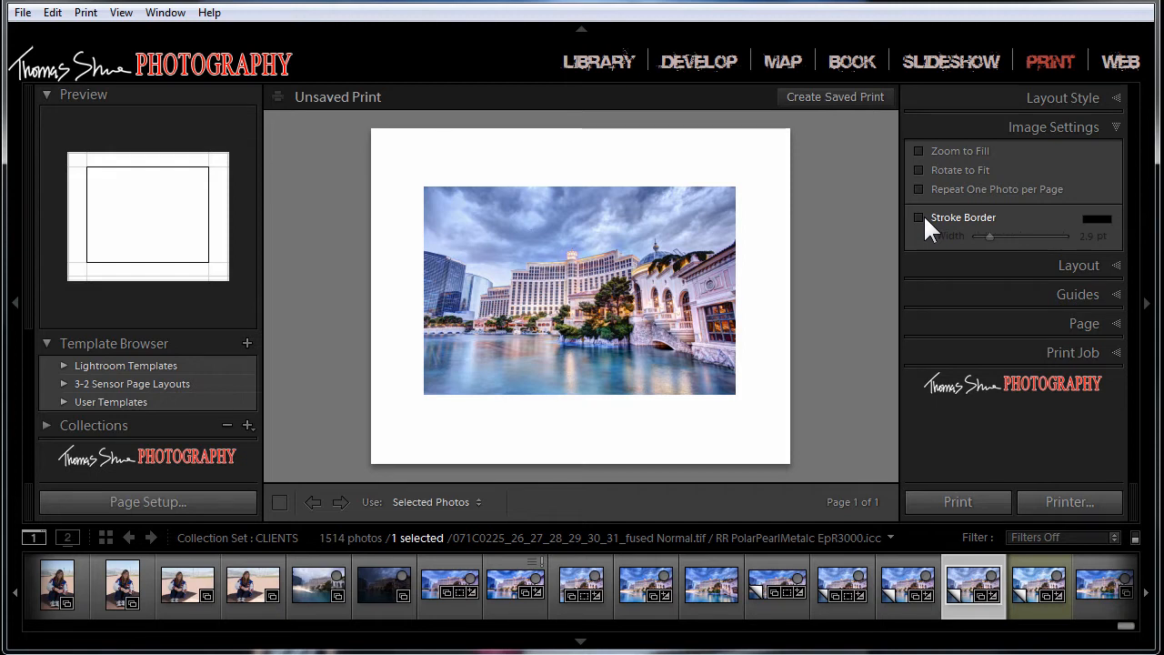
left_click(1101, 128)
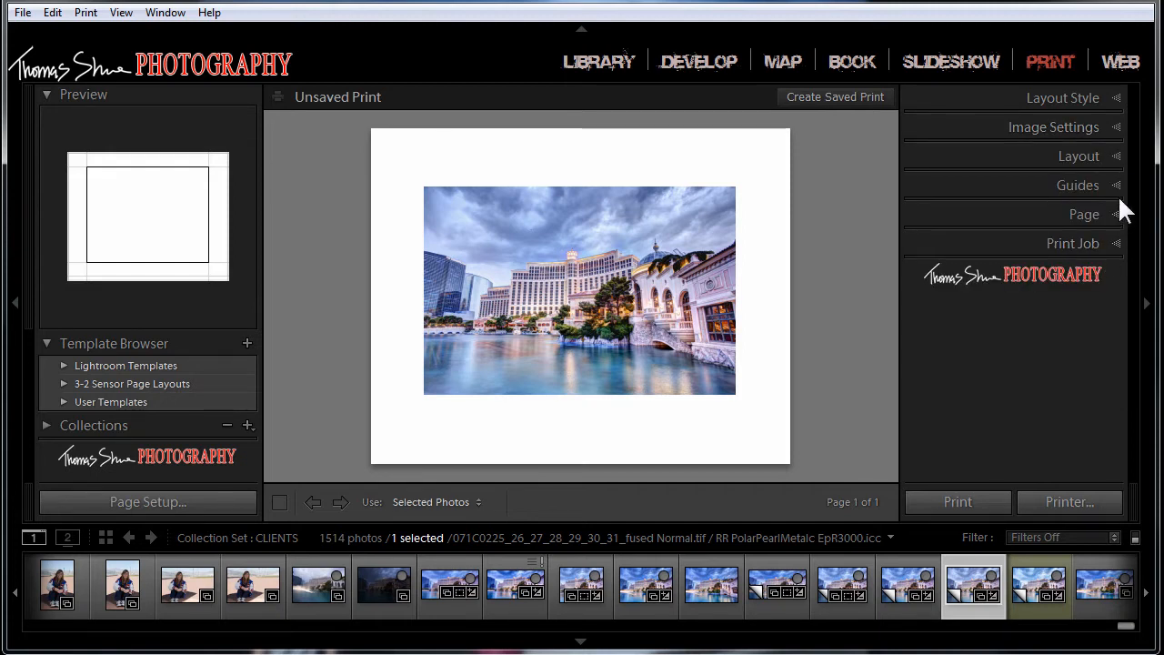
Step: Try to reduce the page's left margin and set the bottom margin to 0.47 in
left_click(1112, 156)
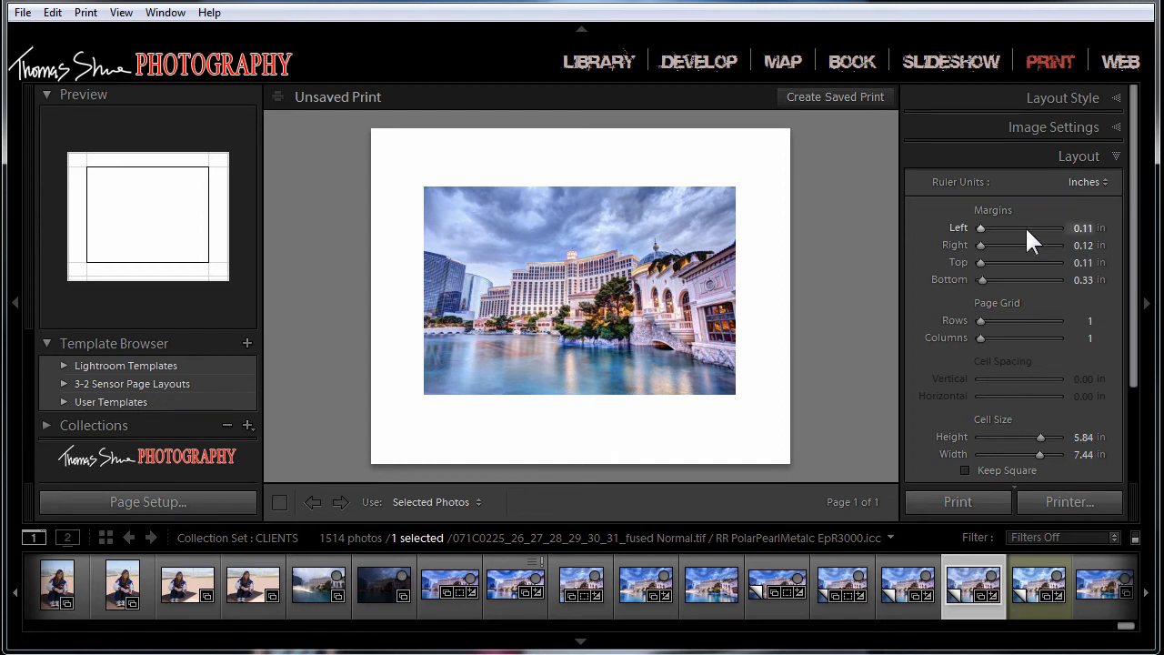
mouse_move(980, 227)
left_mouse_down()
mouse_move(968, 228)
mouse_move(1006, 229)
mouse_move(960, 229)
left_mouse_up()
left_click_drag(980, 279, 966, 278)
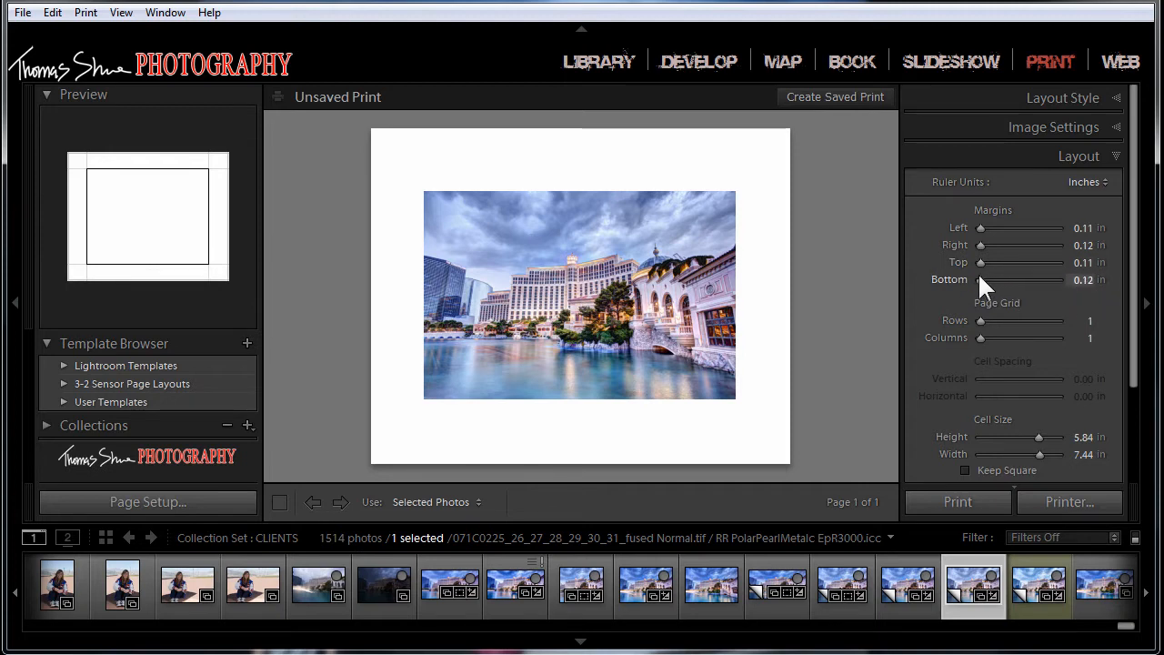
left_click_drag(977, 280, 981, 281)
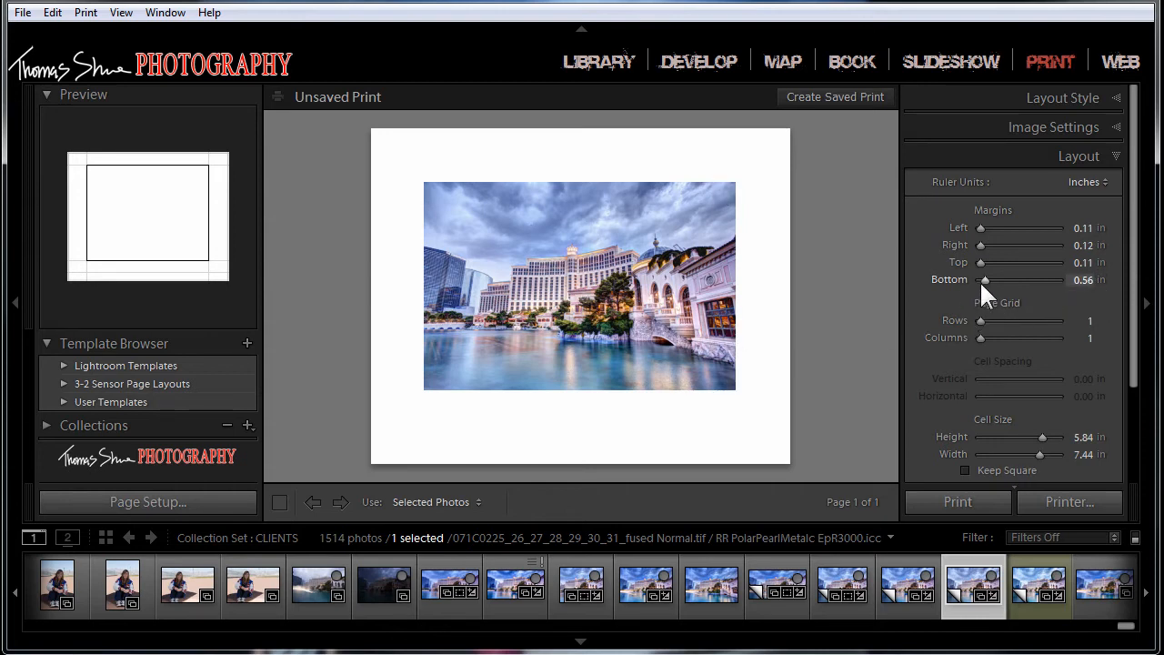
left_click_drag(980, 280, 979, 280)
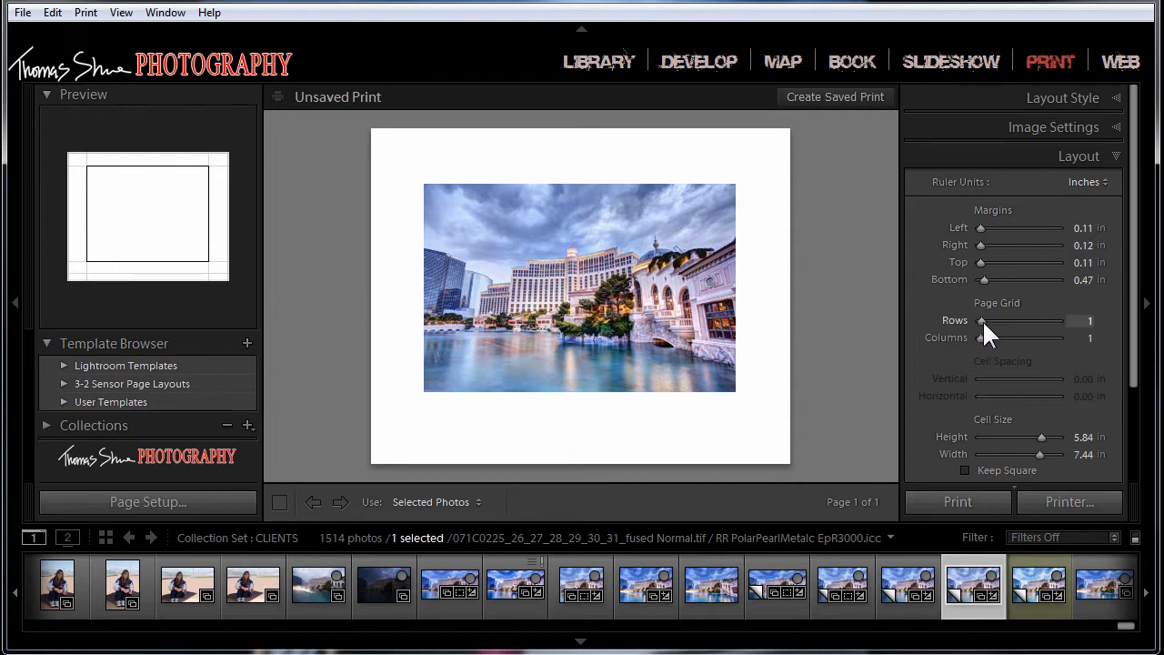
Step: Try a page grid of 2 rows and 3 columns, and return it to 1 row and 1 column
left_click_drag(982, 319, 992, 338)
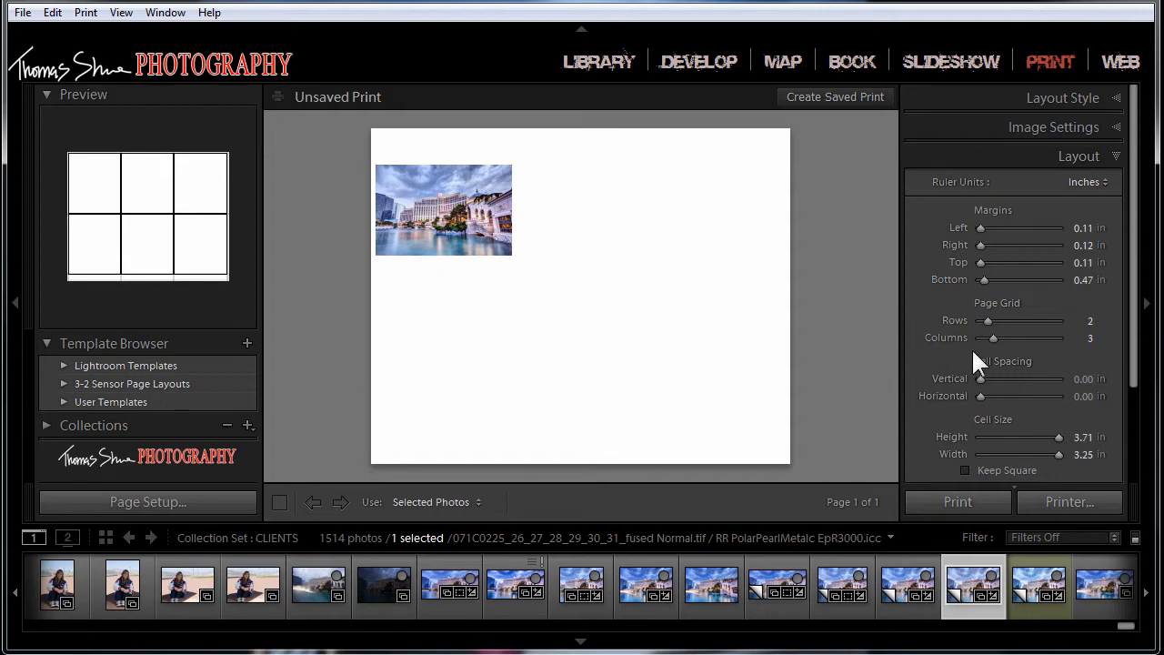
left_click_drag(991, 316, 970, 336)
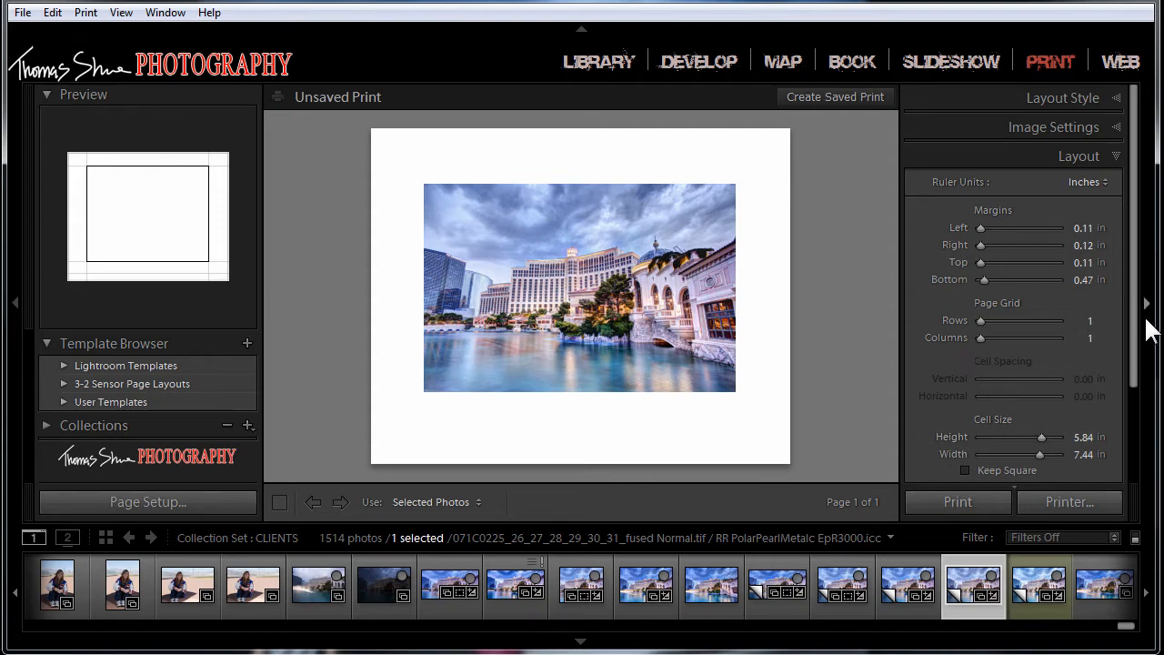
left_click(1117, 156)
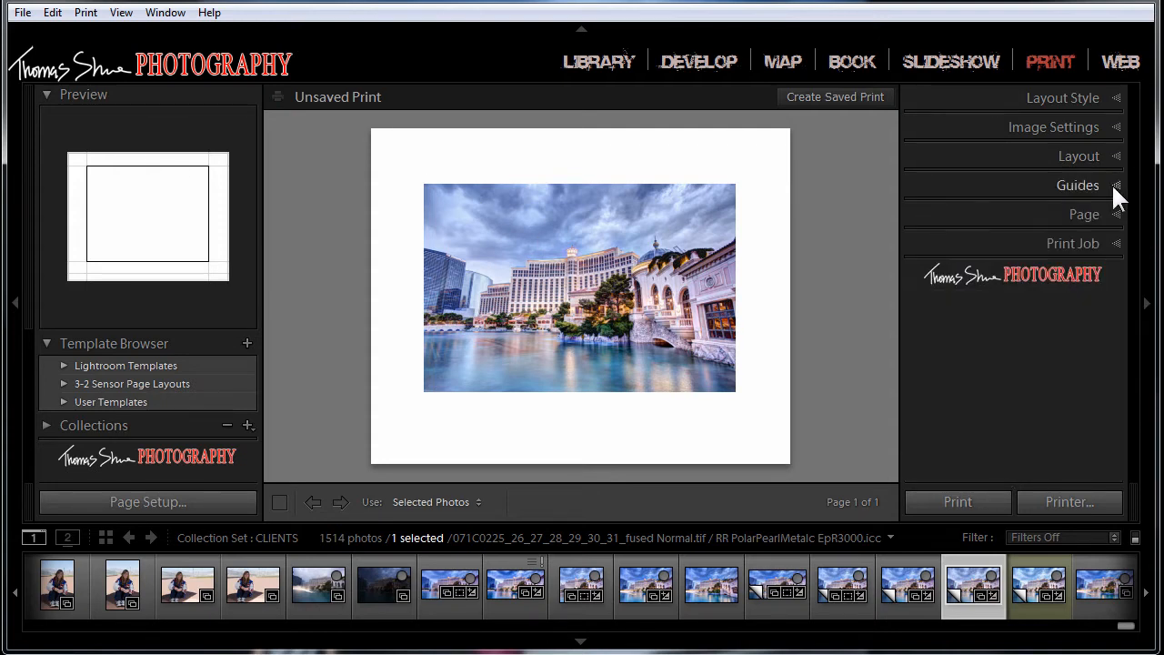
Step: Show the layout guides with rulers, page bleed, margins and gutters, image cells and dimensions all enabled
left_click(1116, 187)
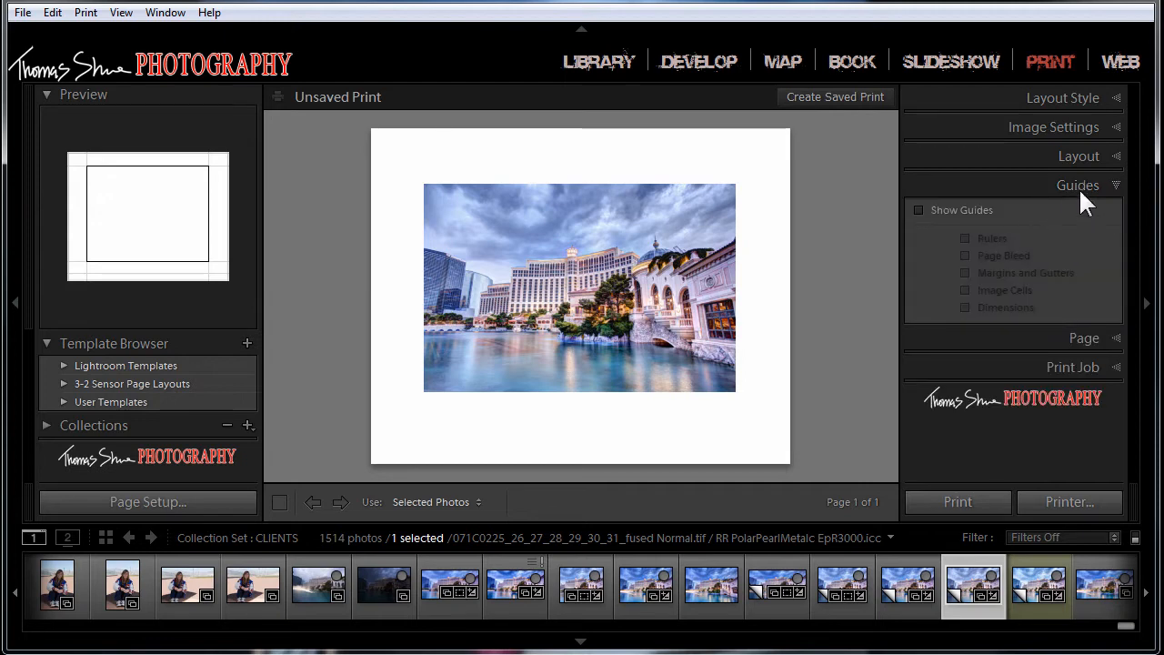
left_click(918, 210)
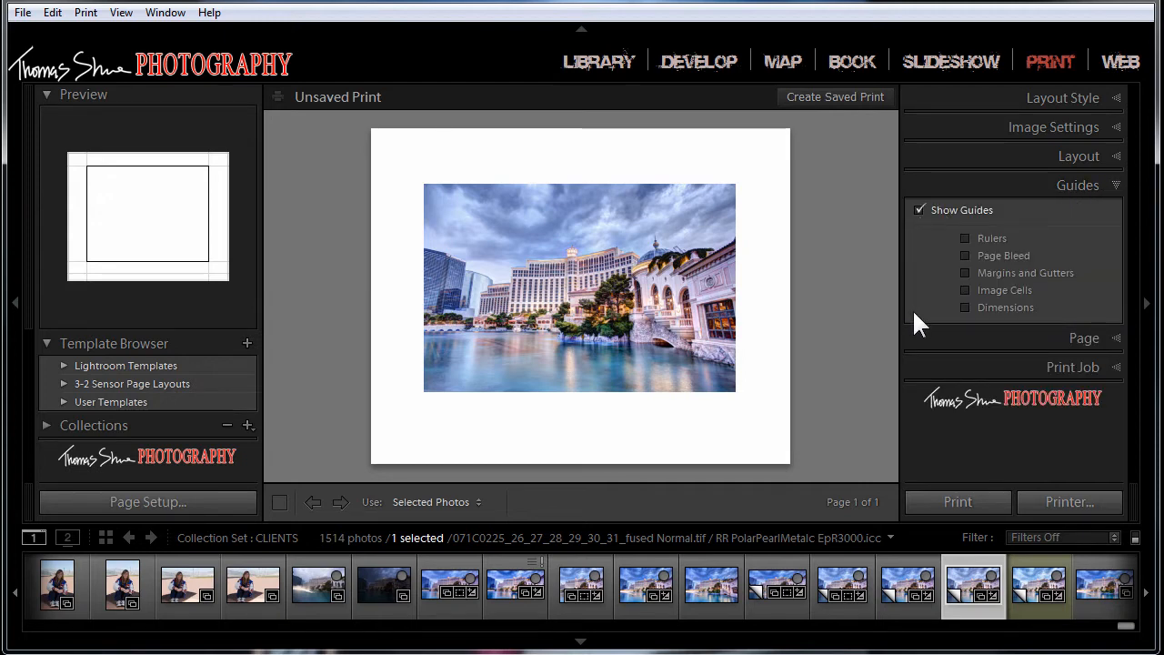
left_click(966, 238)
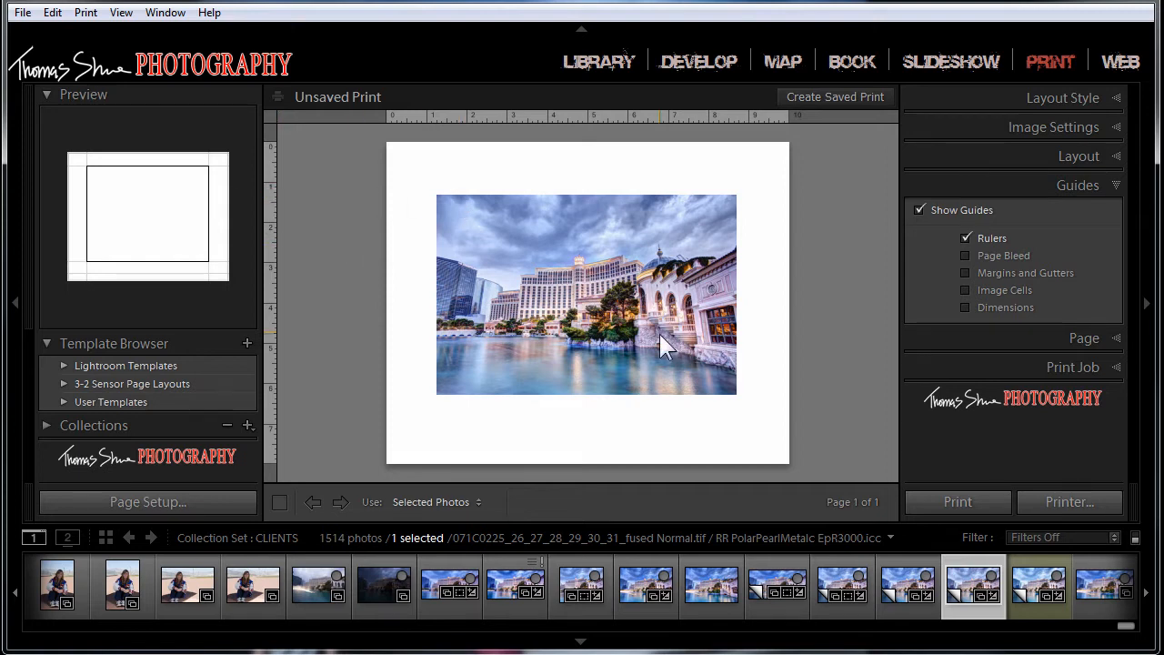
left_click(965, 255)
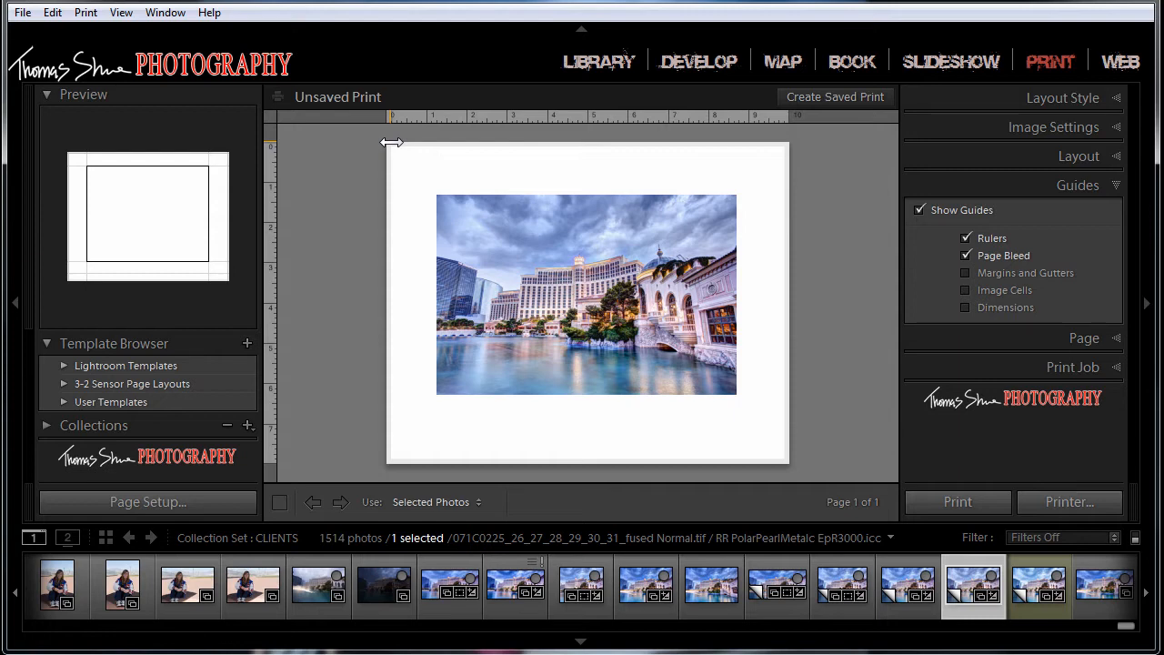
left_click(966, 272)
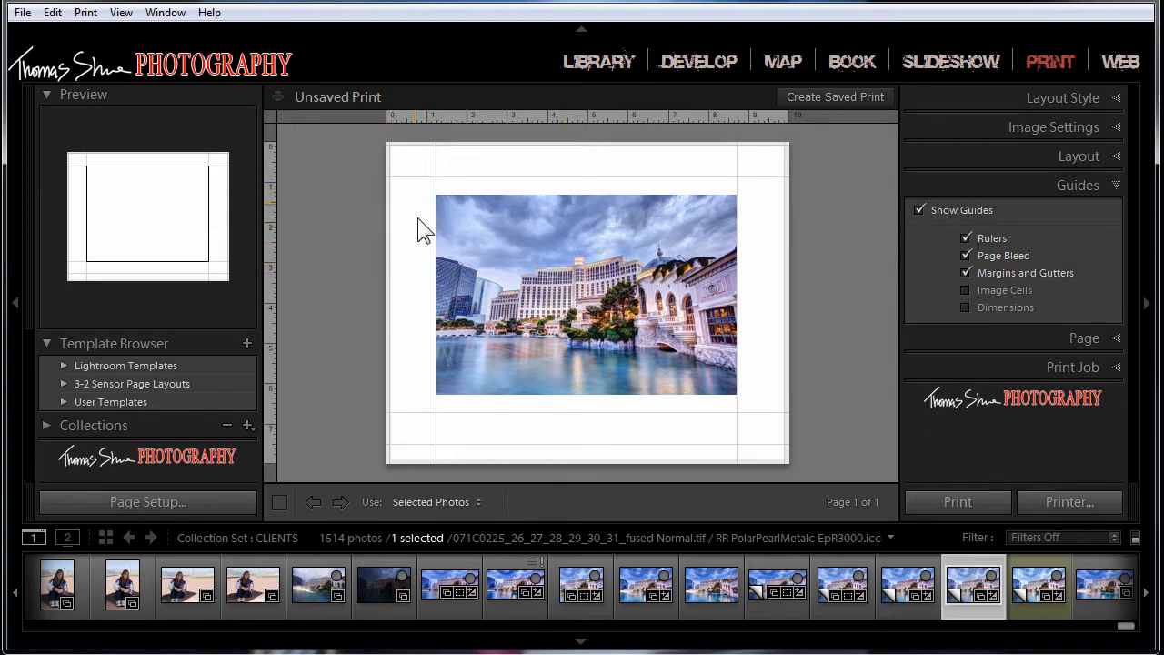
left_click(966, 290)
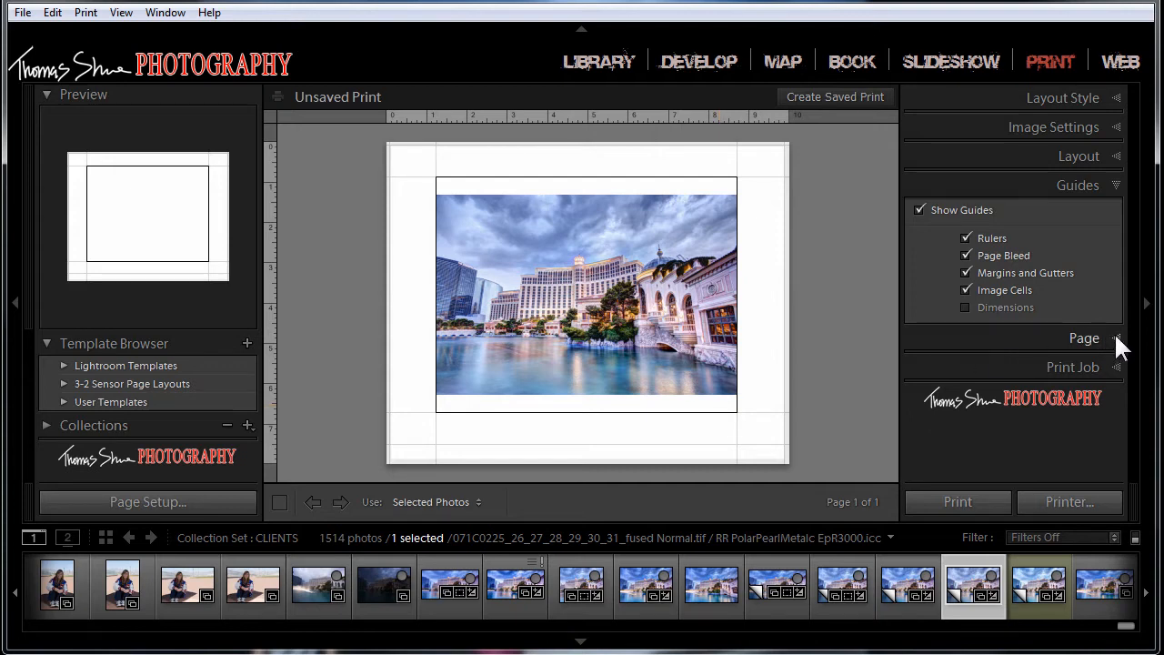
left_click(966, 308)
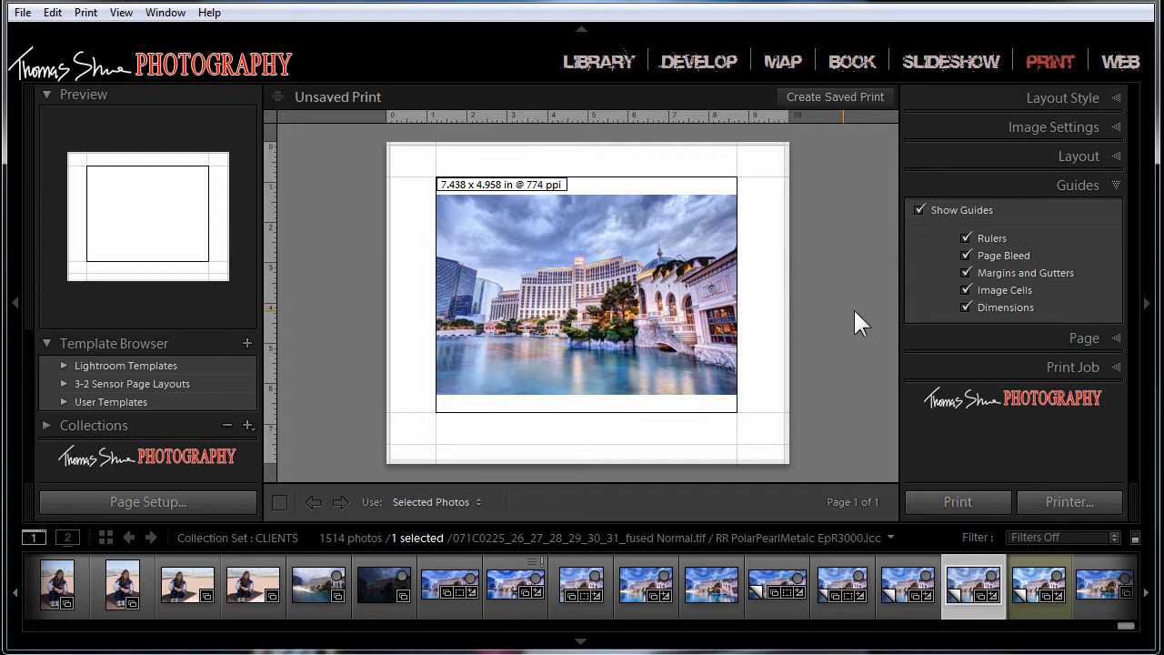
Step: Try a black page background color and restore it to white
left_click(1117, 337)
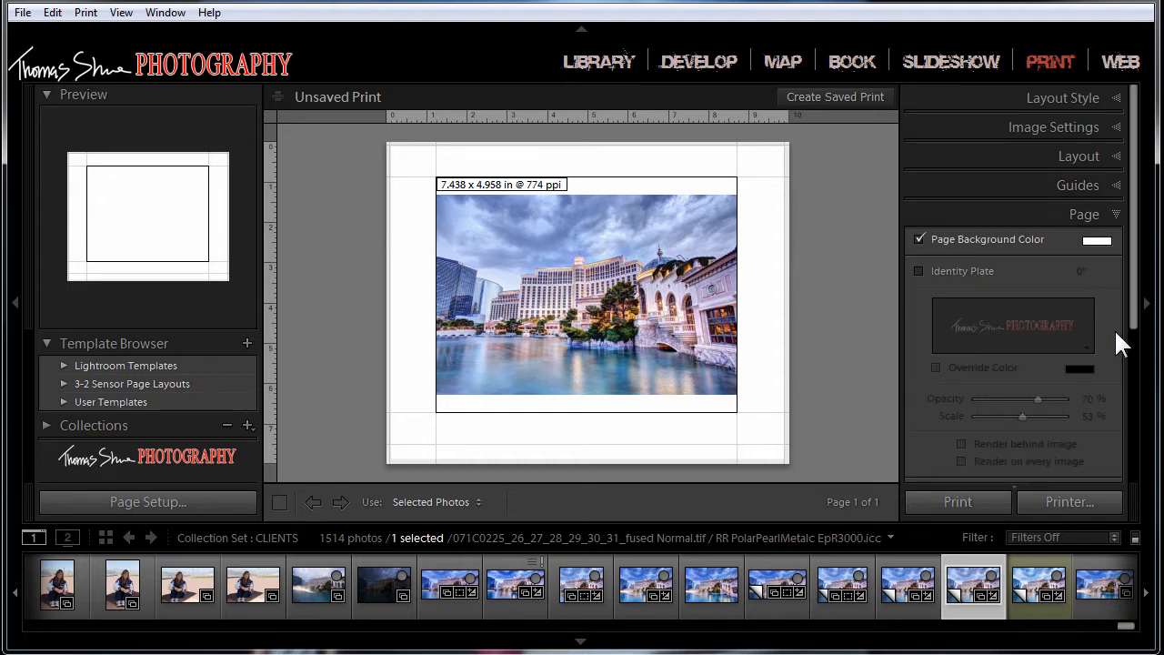
left_click(1098, 241)
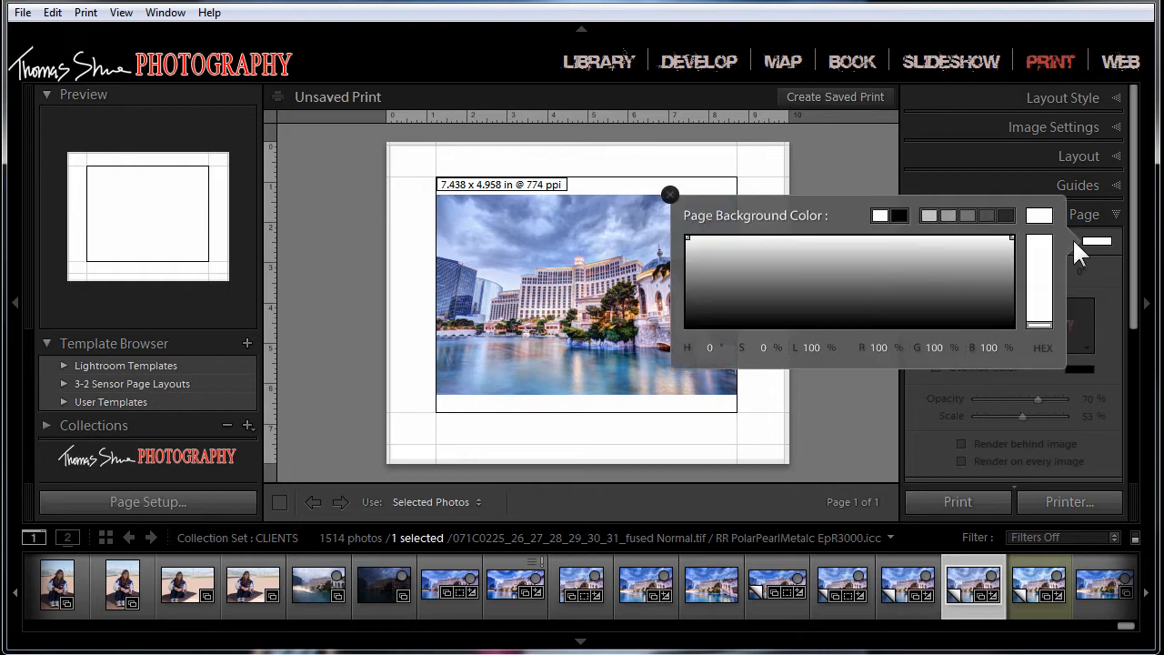
left_click_drag(964, 268, 944, 344)
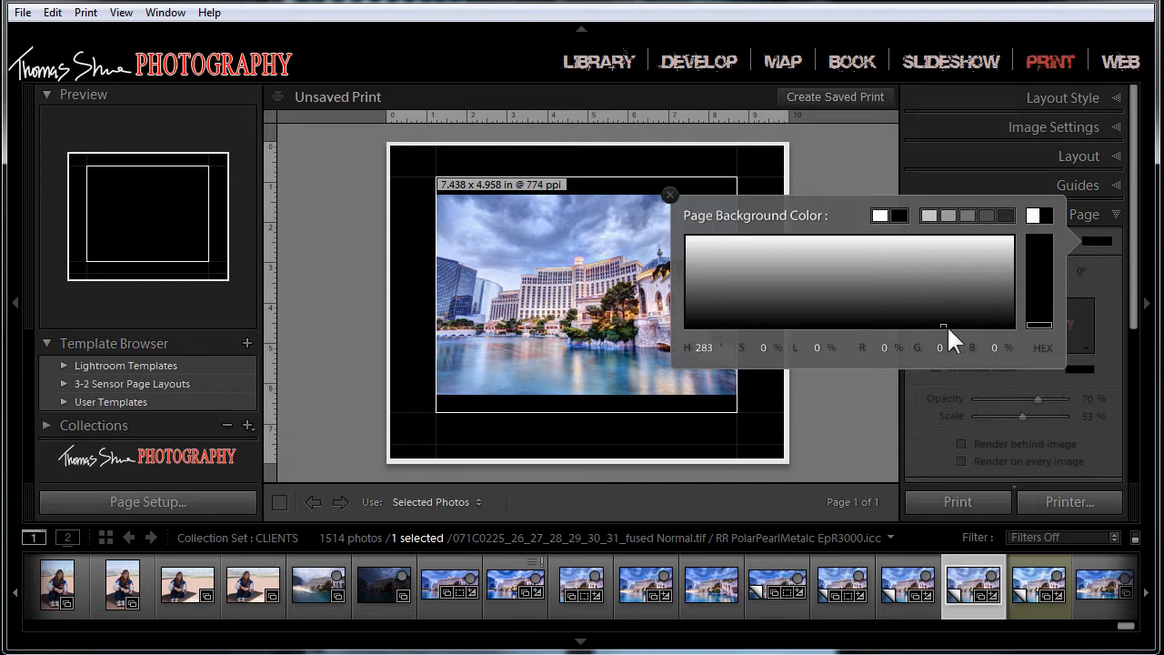
mouse_move(943, 325)
left_mouse_down()
mouse_move(964, 262)
mouse_move(943, 217)
left_mouse_up()
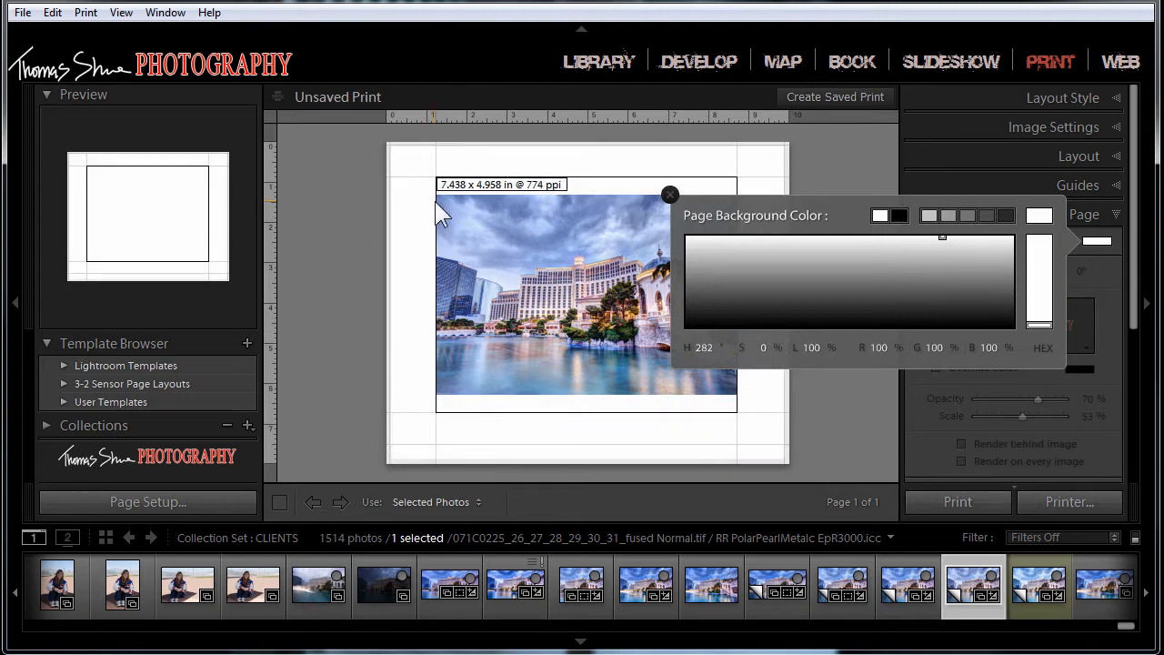
left_click(671, 195)
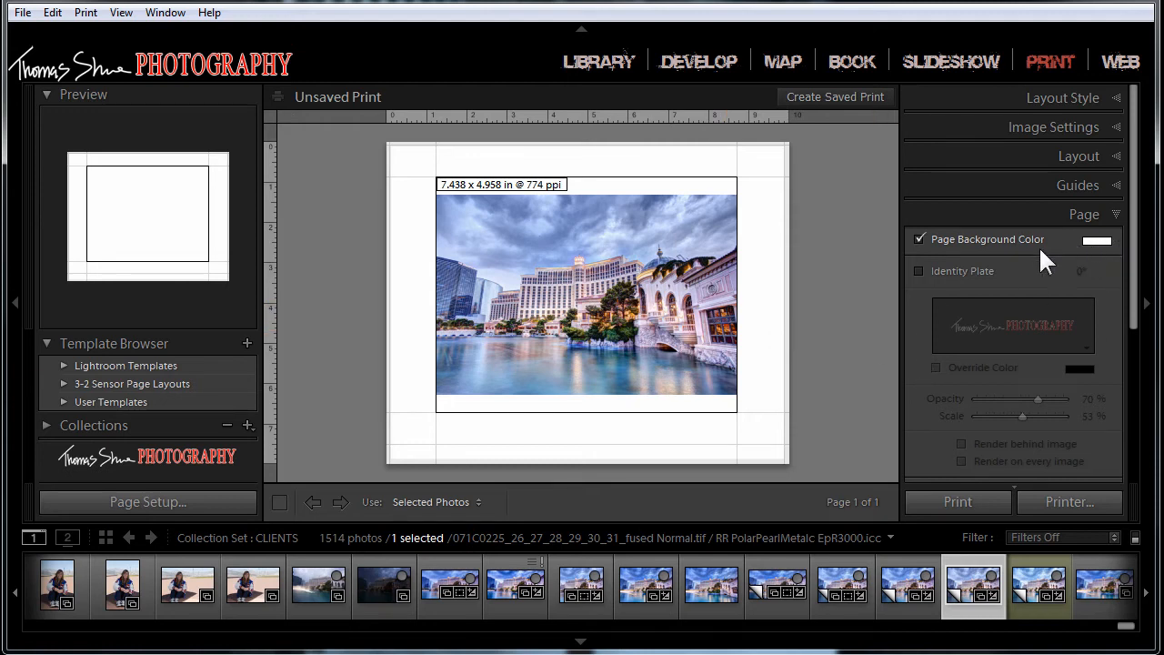
Step: Add the identity plate to the page, place it over the photo's lower-right corner and shrink it to 47% scale
left_click(920, 270)
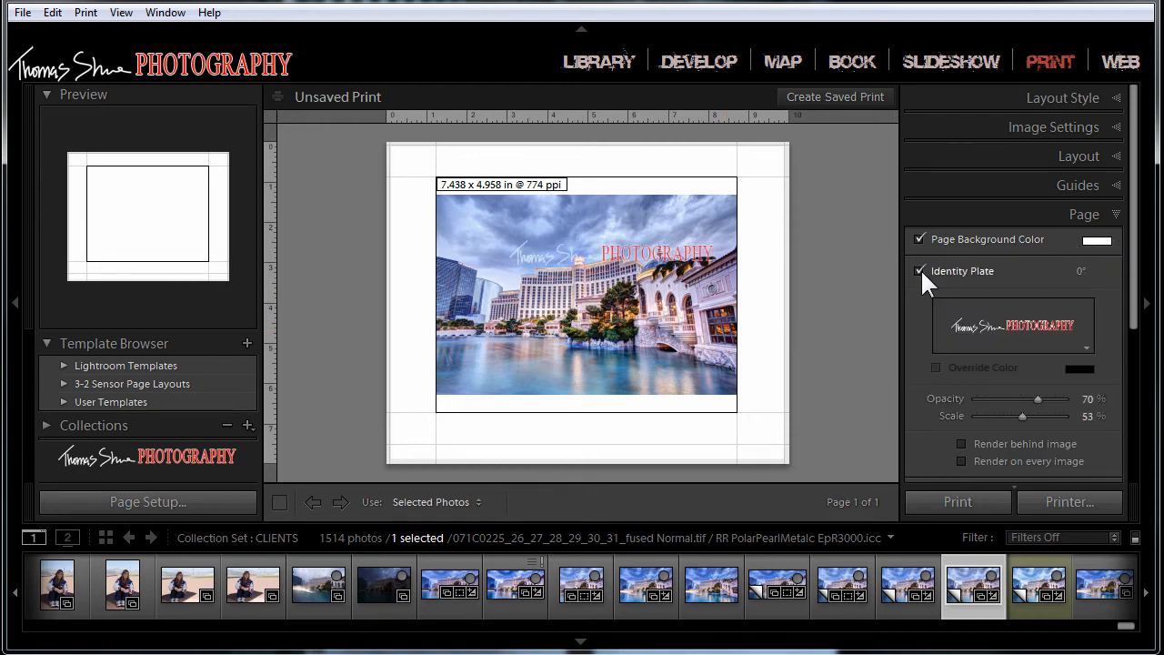
left_click_drag(653, 262, 665, 440)
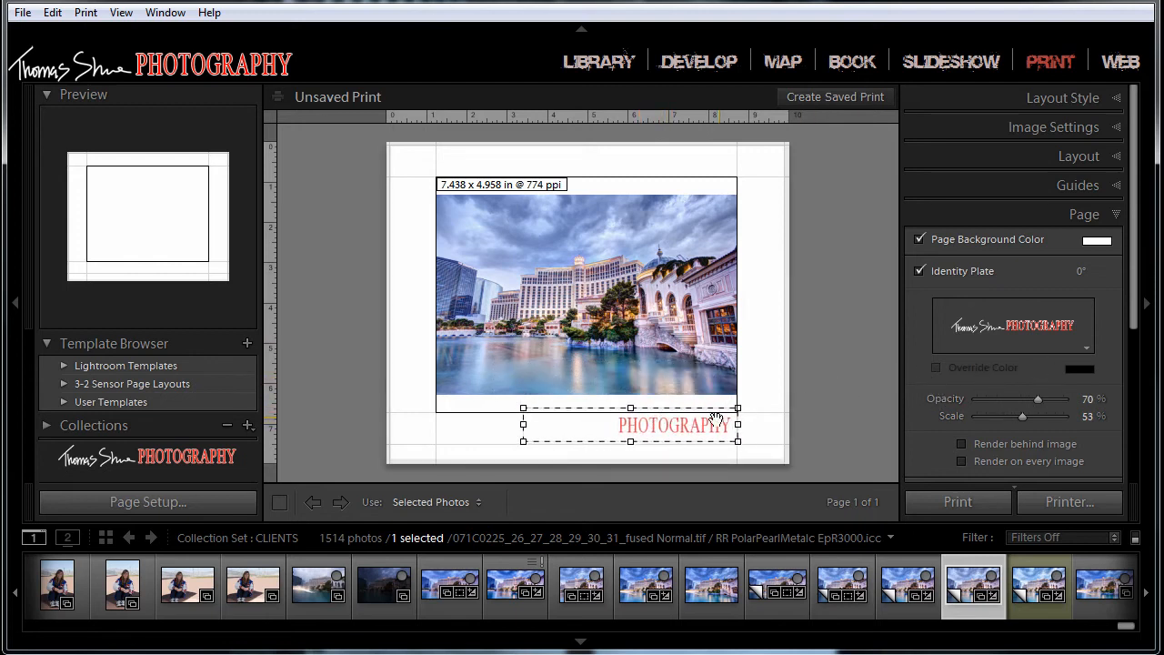
left_click_drag(697, 427, 682, 381)
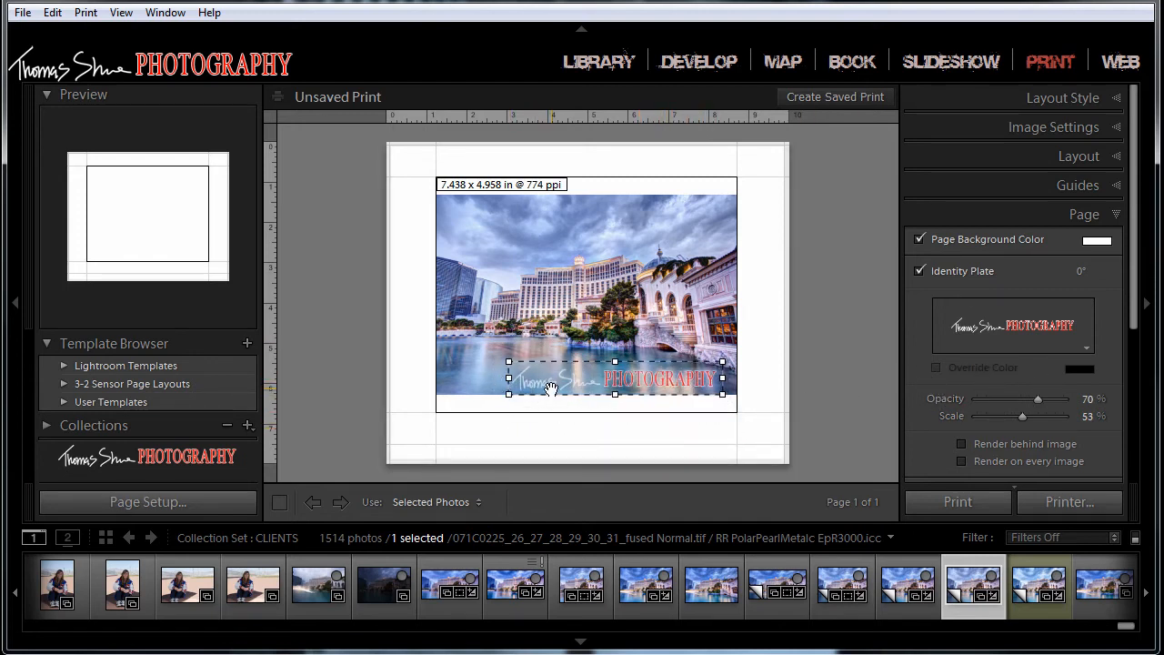
left_click_drag(555, 385, 549, 369)
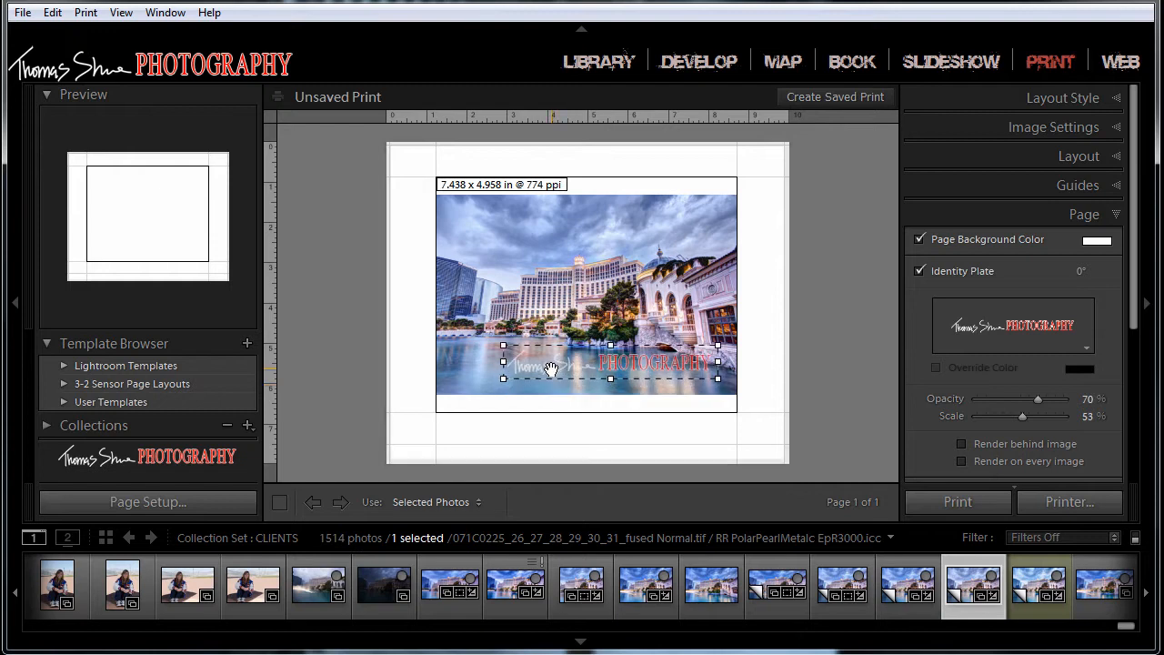
left_click_drag(626, 370, 641, 379)
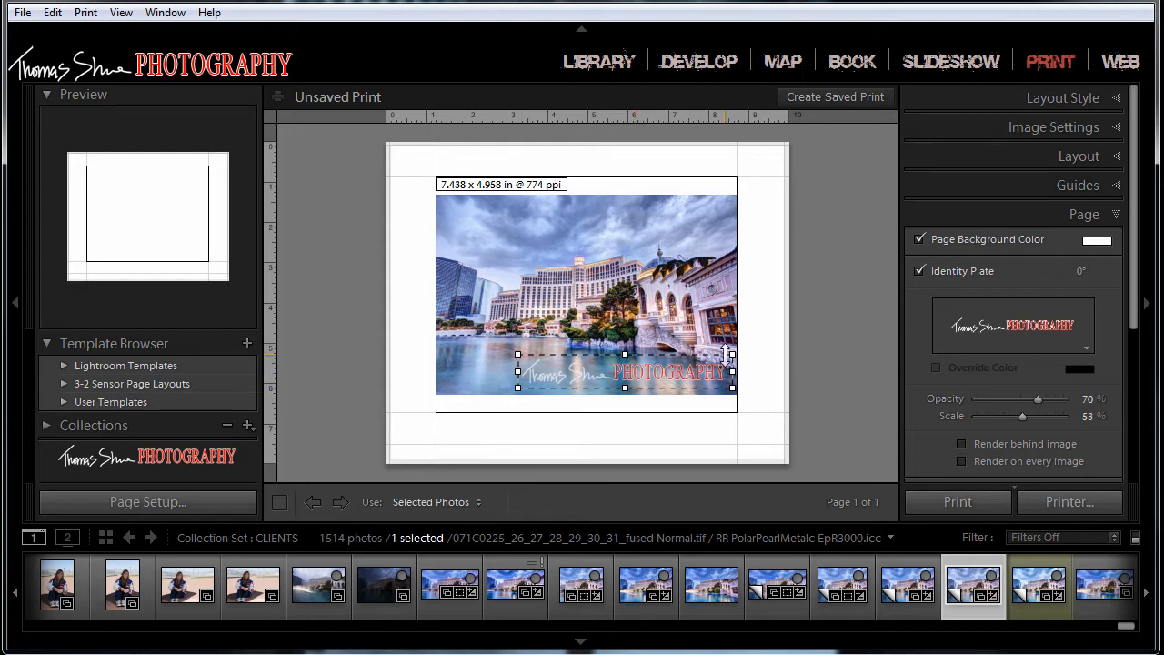
mouse_move(732, 354)
left_mouse_down()
mouse_move(733, 324)
mouse_move(723, 358)
left_mouse_up()
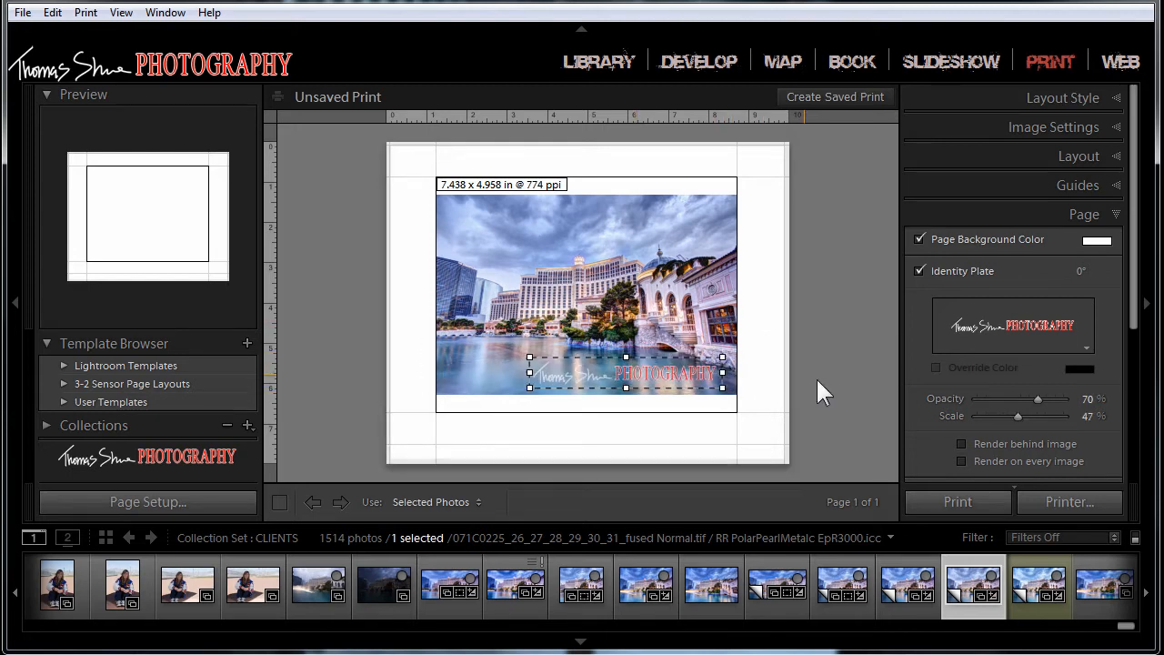
Step: Lower the identity plate's opacity to 41%, swap it for the Lightroom text plate and move it left along the photo's lower edge
left_click_drag(1043, 400, 1015, 401)
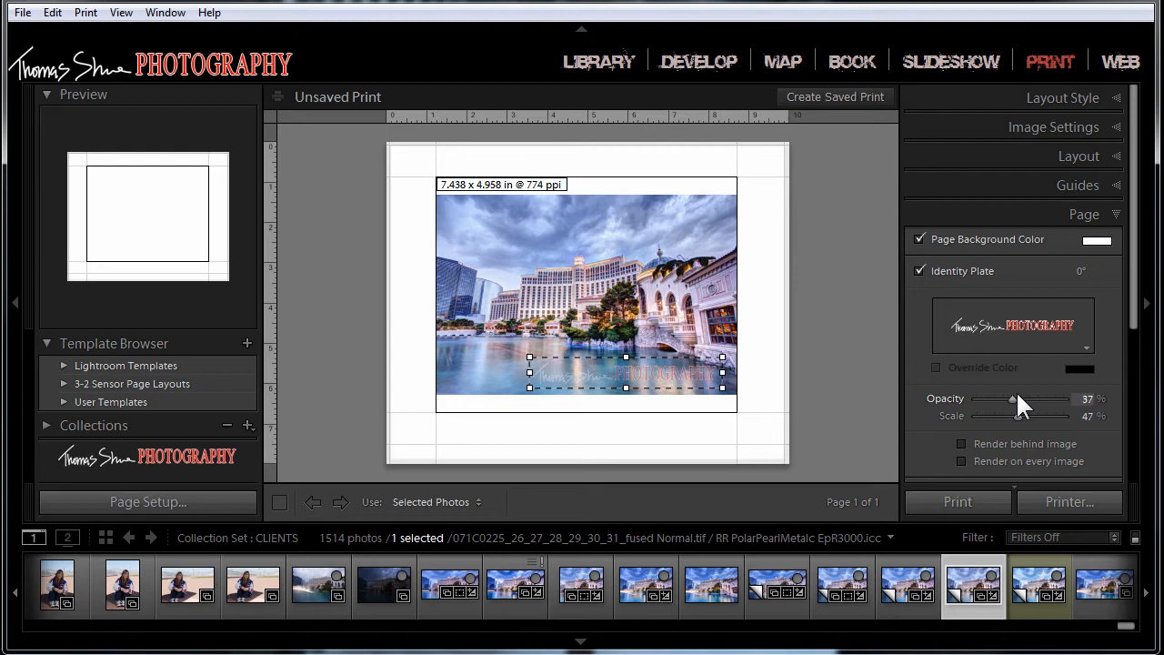
left_click(1087, 347)
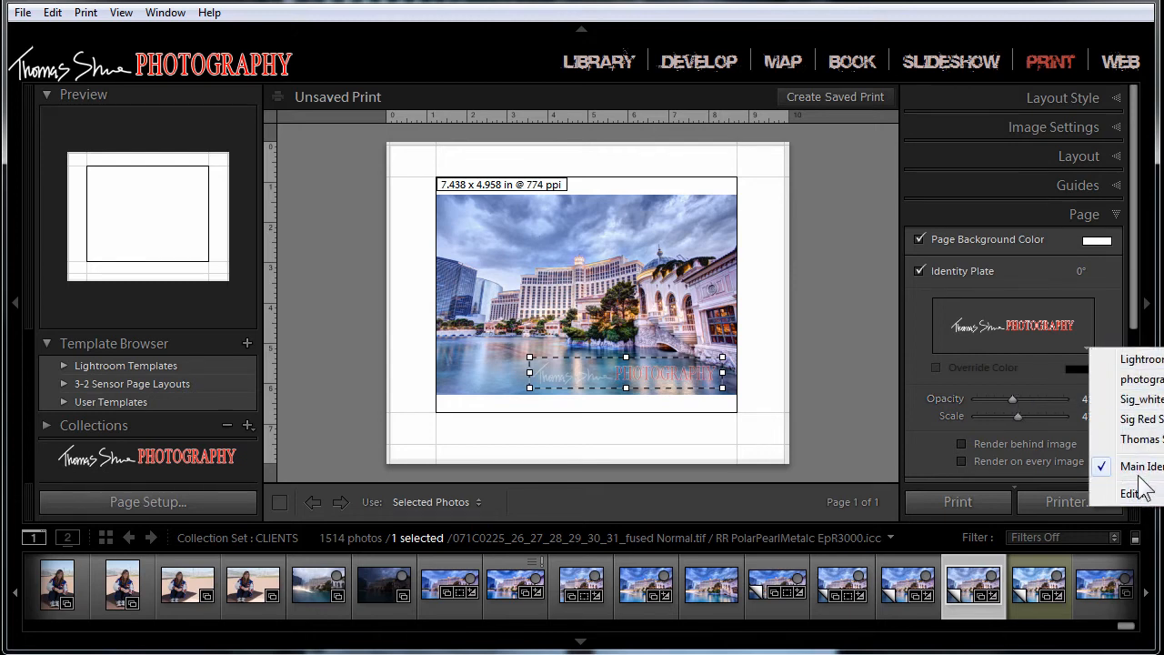
left_click(1137, 361)
left_click_drag(569, 375, 530, 363)
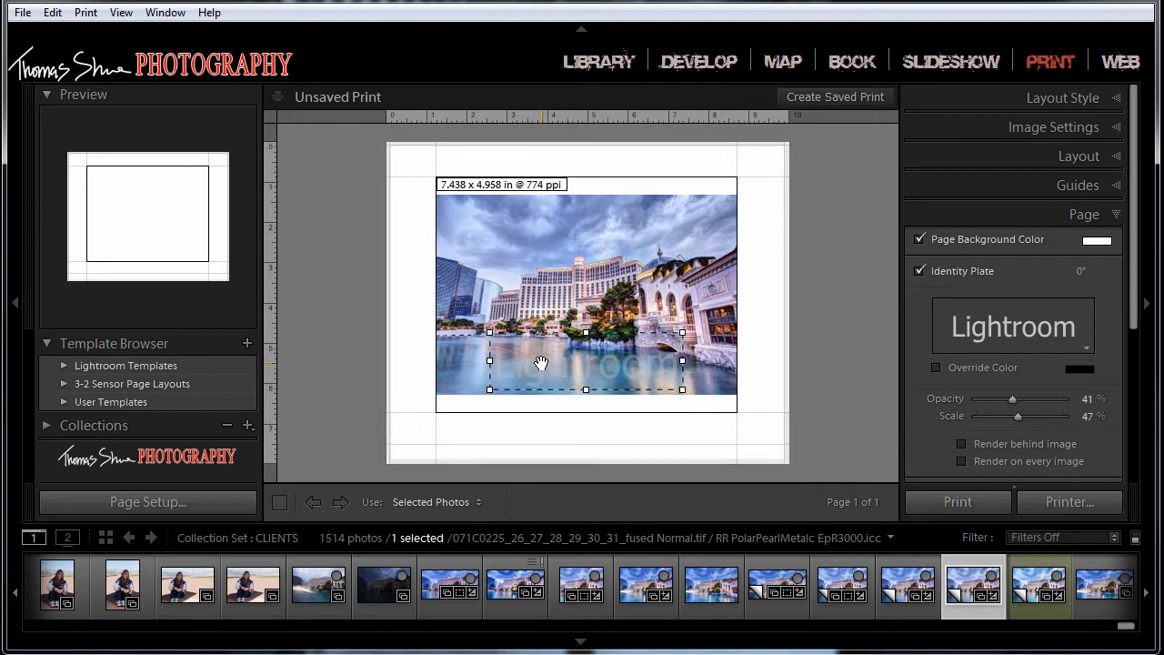
Step: Override the identity plate's color with a purple of hue 260, saturation 55% and lightness 51%
left_click(936, 368)
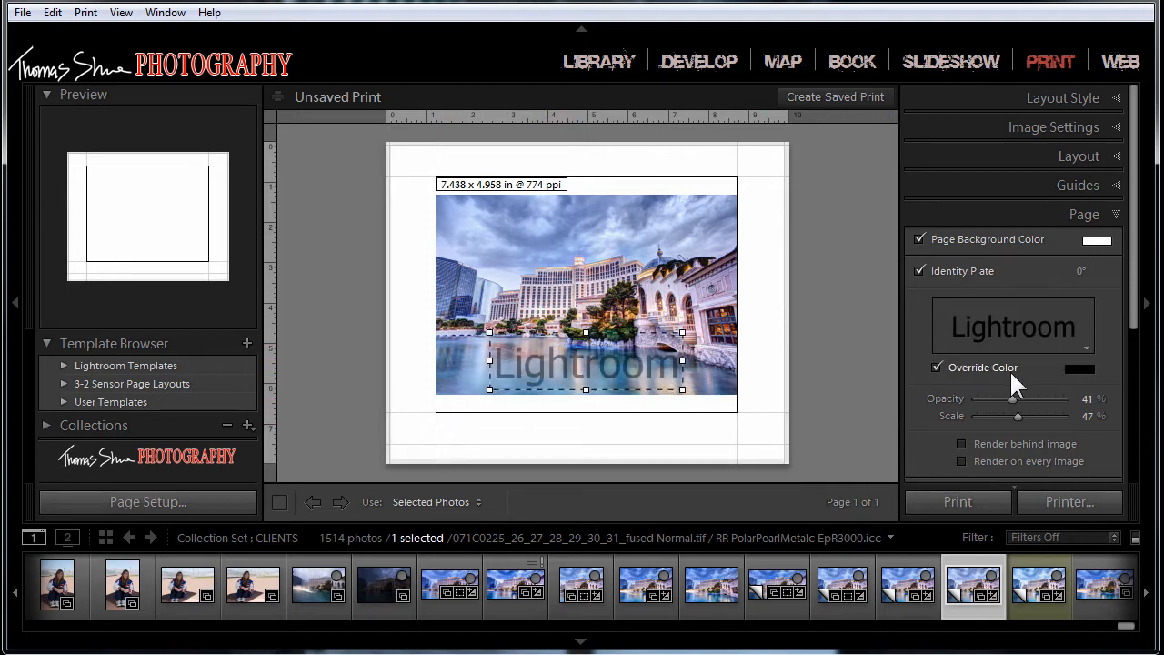
left_click(1083, 369)
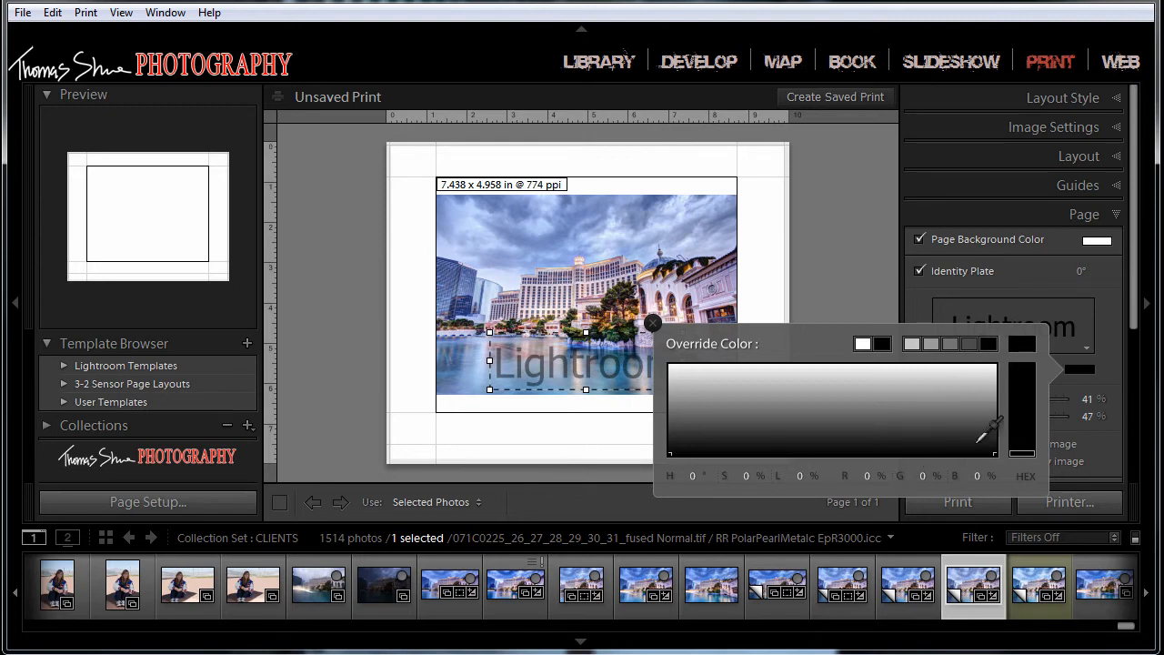
left_click_drag(1022, 444, 1021, 405)
mouse_move(949, 395)
left_mouse_down()
mouse_move(897, 394)
mouse_move(905, 408)
left_mouse_up()
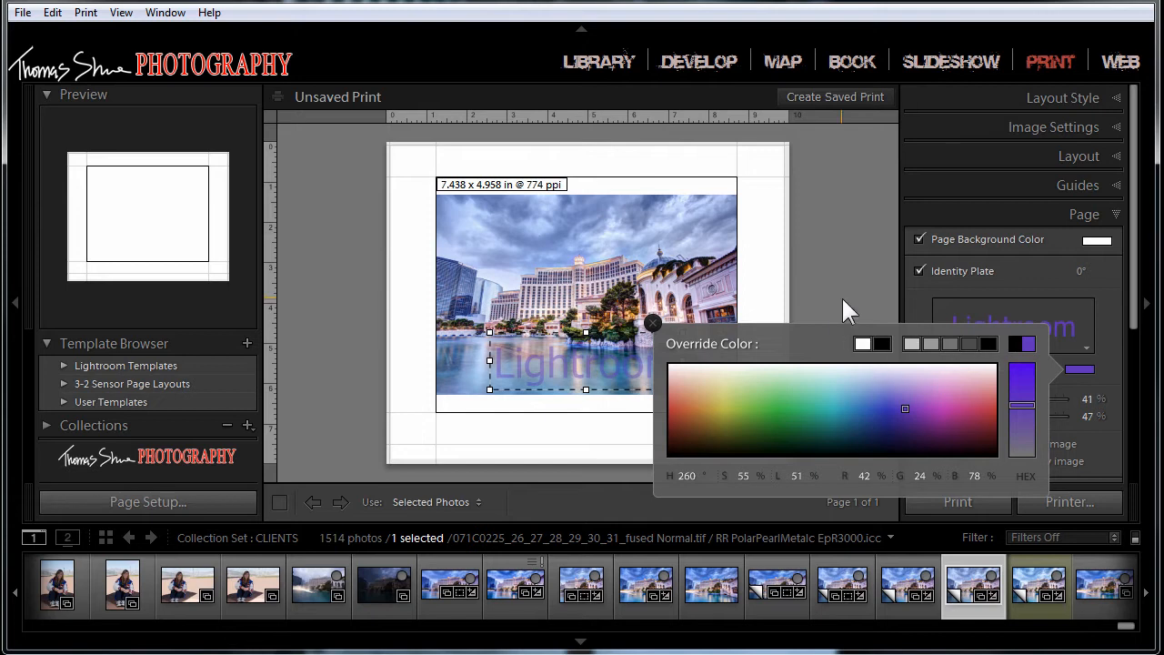
left_click(842, 298)
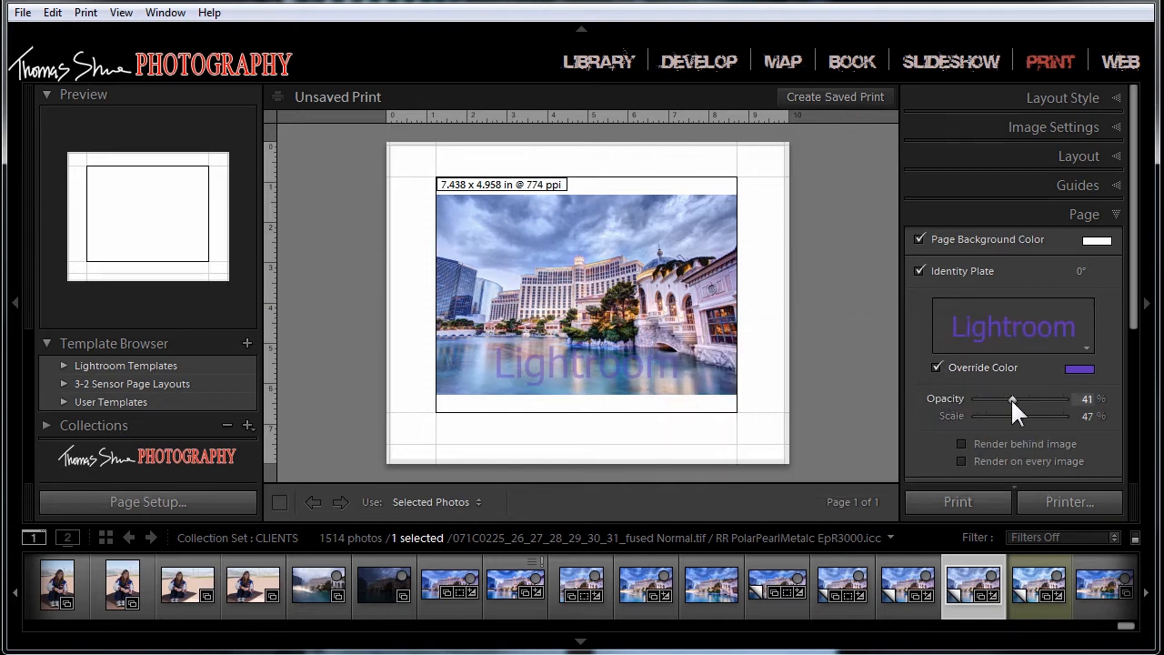
Step: Raise the Lightroom identity plate's opacity to 100% and reduce its scale to 26%
left_click_drag(1006, 399, 1082, 399)
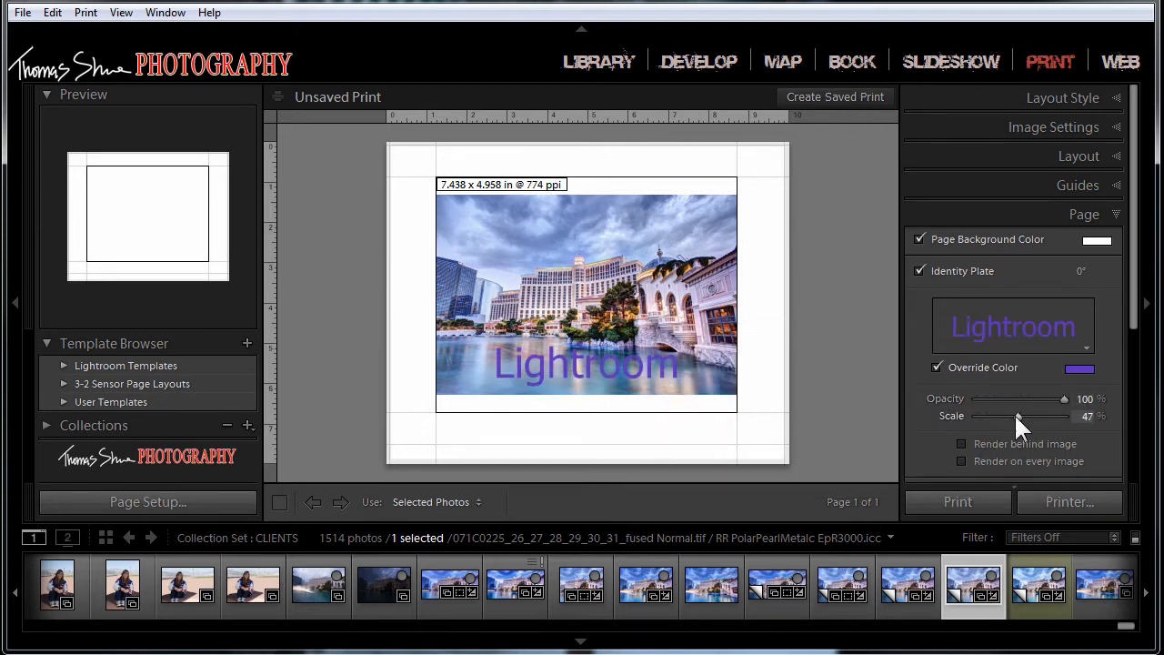
left_click_drag(1017, 415, 997, 416)
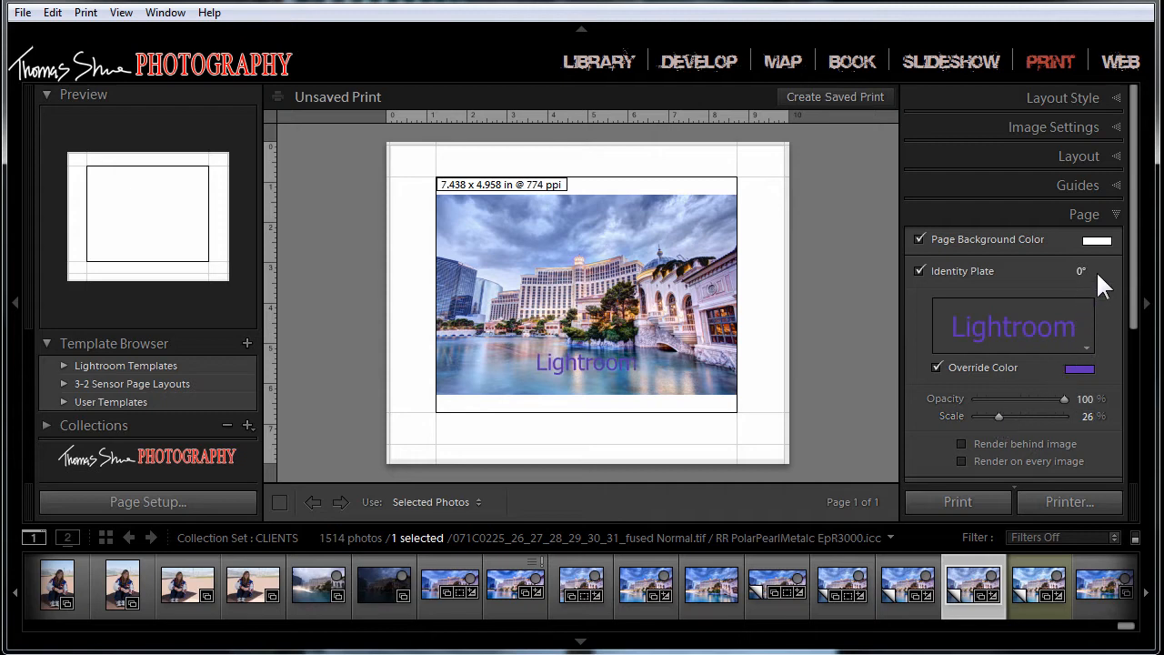
Step: Turn off the identity plate so that it is removed from the page
left_click(1086, 347)
left_click(922, 271)
left_click(922, 272)
Step: Enable the page options, toggle the individual items, and leave page numbers and page info on with crop marks off
scroll(934, 400, "down", 2)
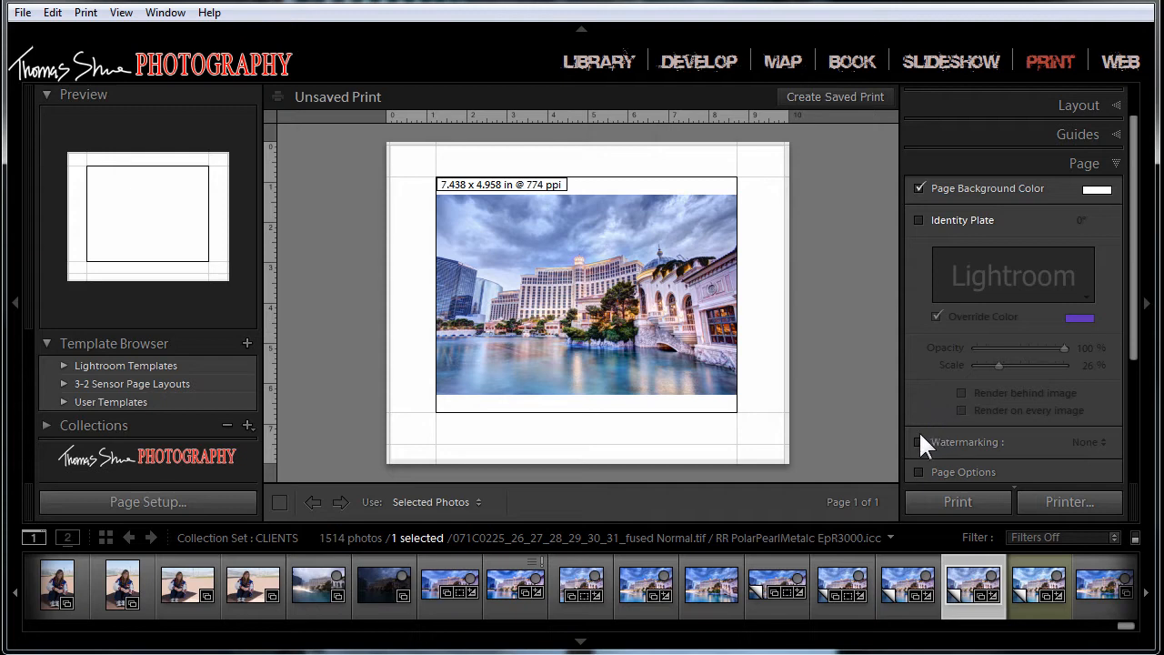
scroll(927, 428, "down", 2)
scroll(917, 428, "down", 2)
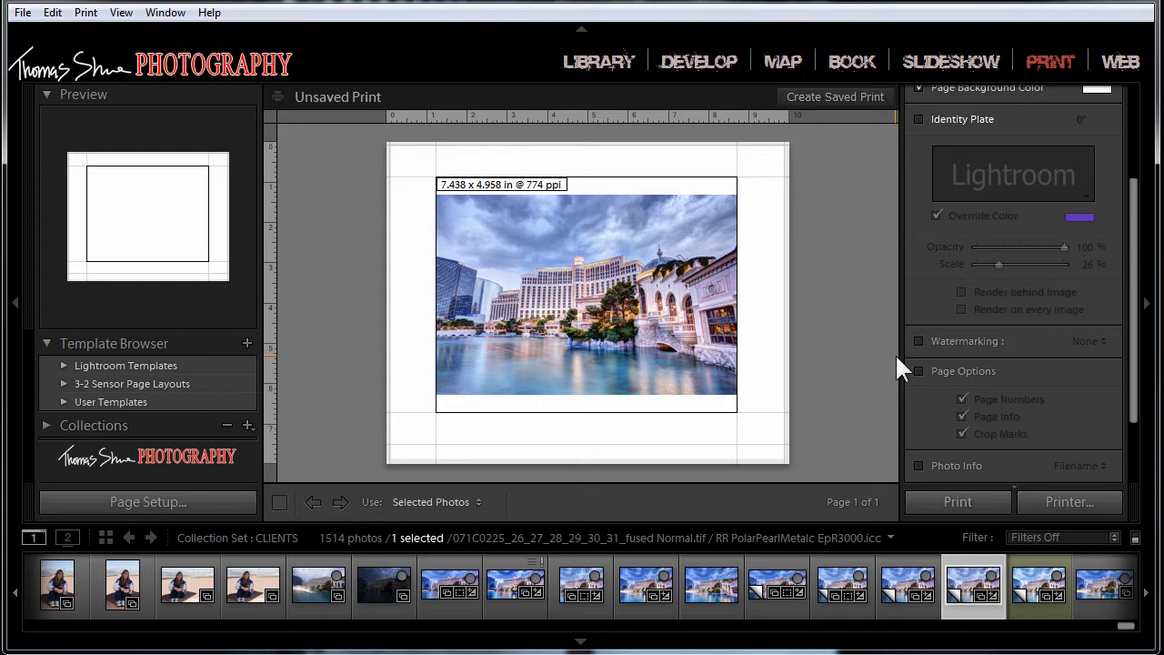
left_click(919, 371)
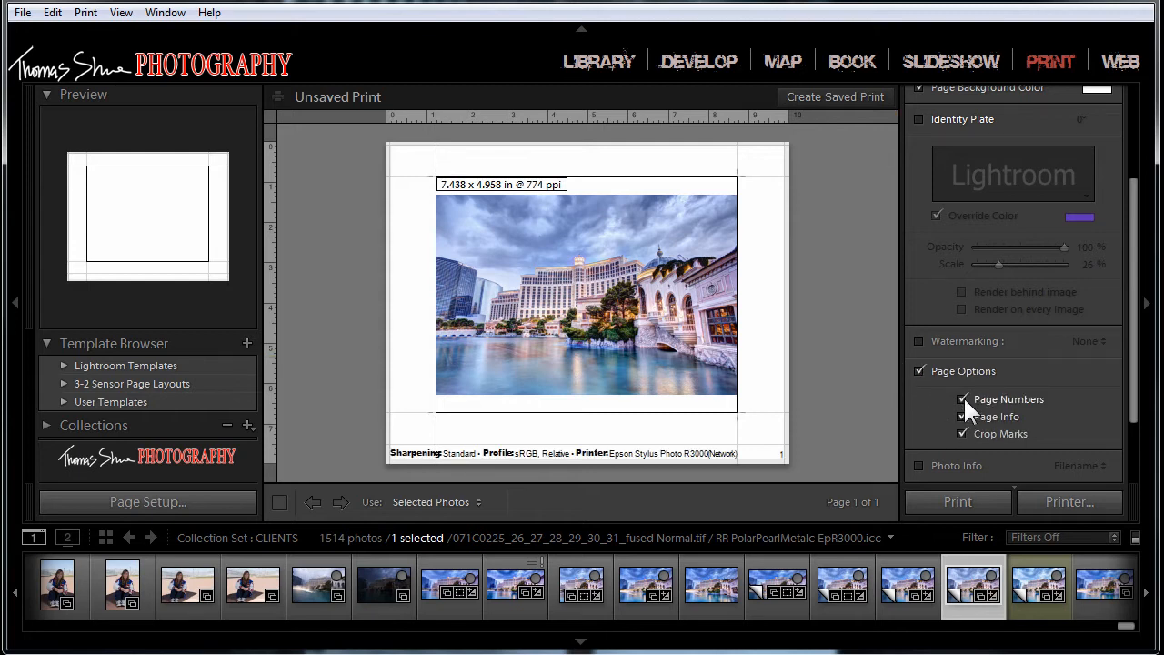
left_click(963, 398)
left_click(964, 416)
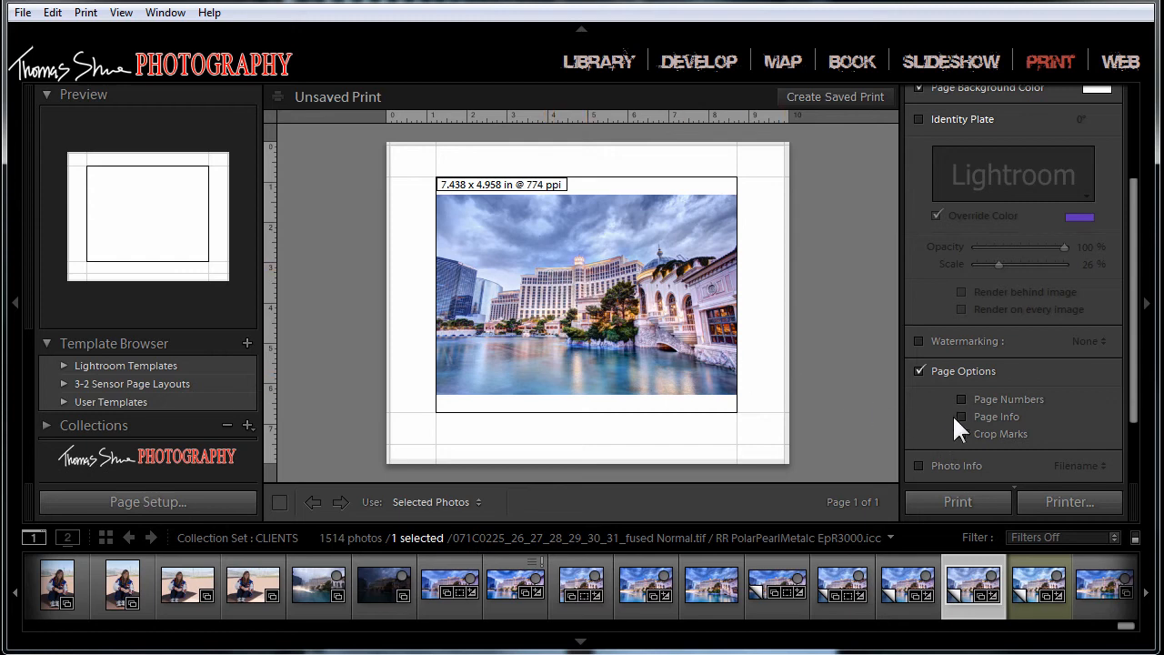
left_click(961, 416)
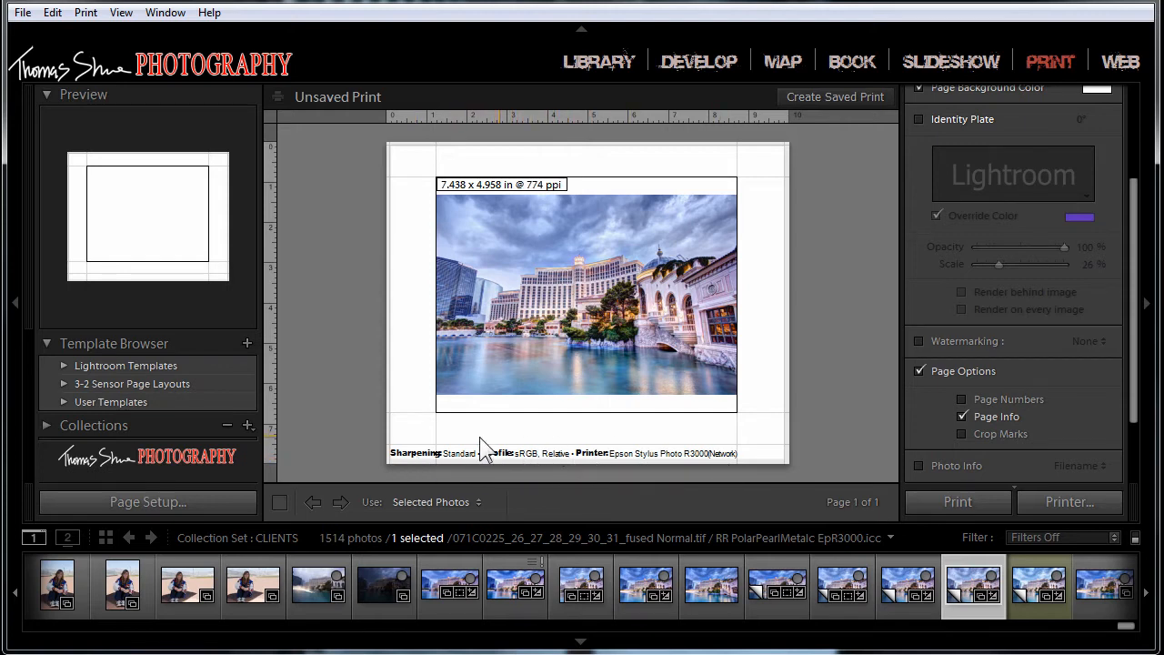
left_click(962, 397)
Step: Add photo info beneath the image and change it from the filename to the date
left_click(919, 464)
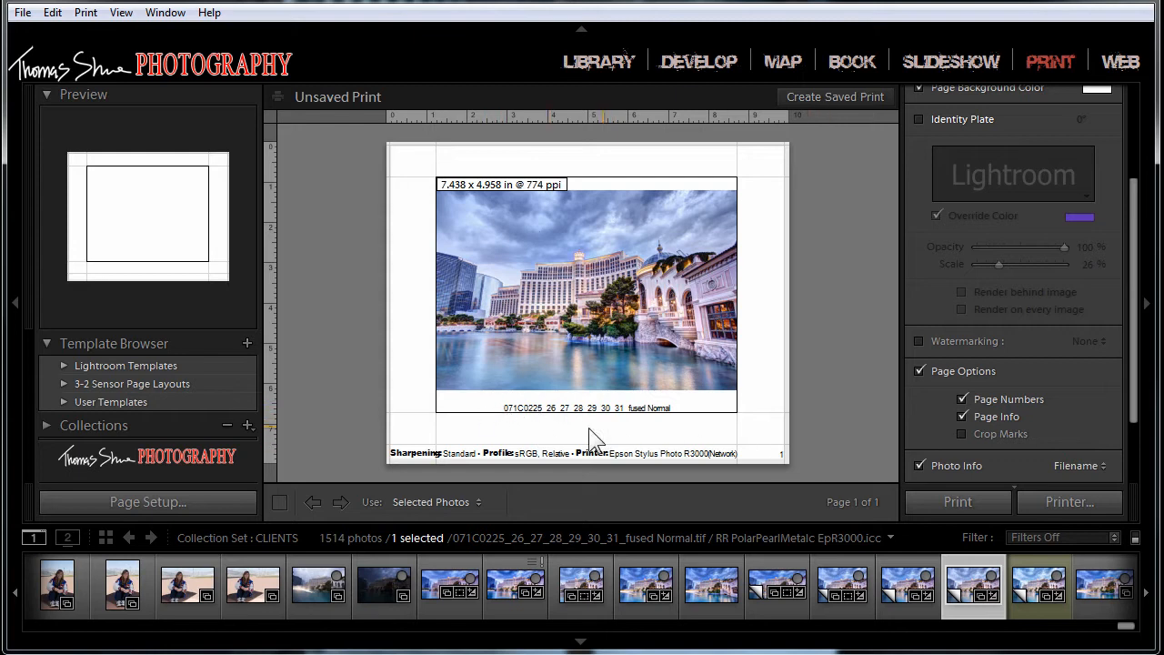
left_click(1100, 465)
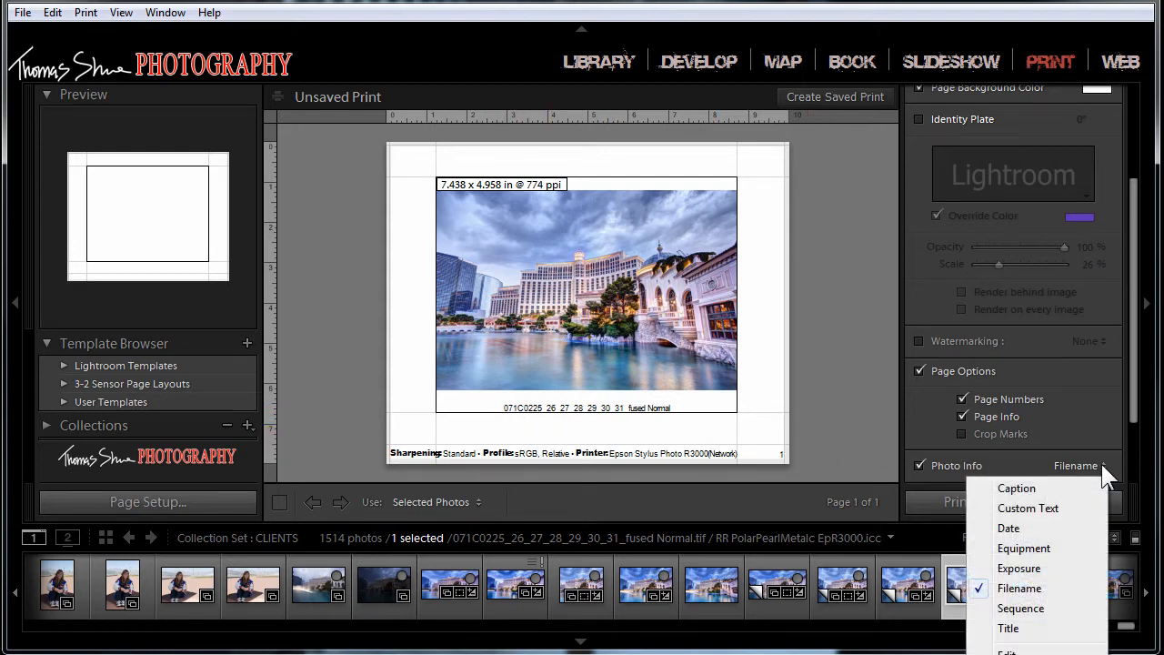
left_click(1029, 532)
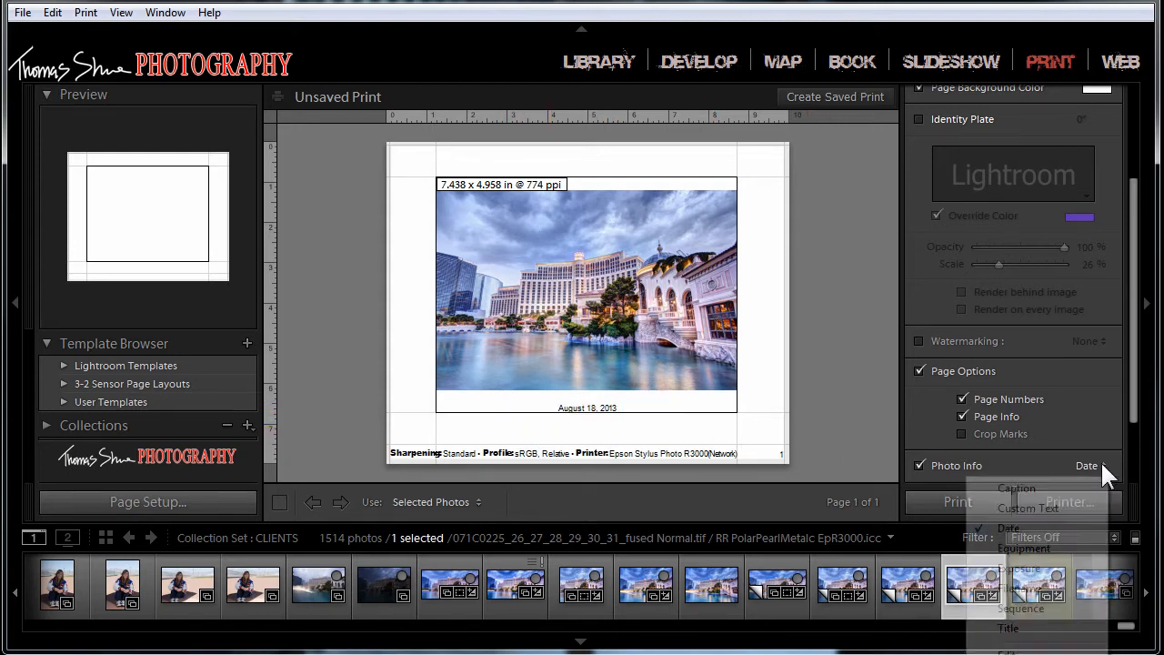
left_click(1099, 464)
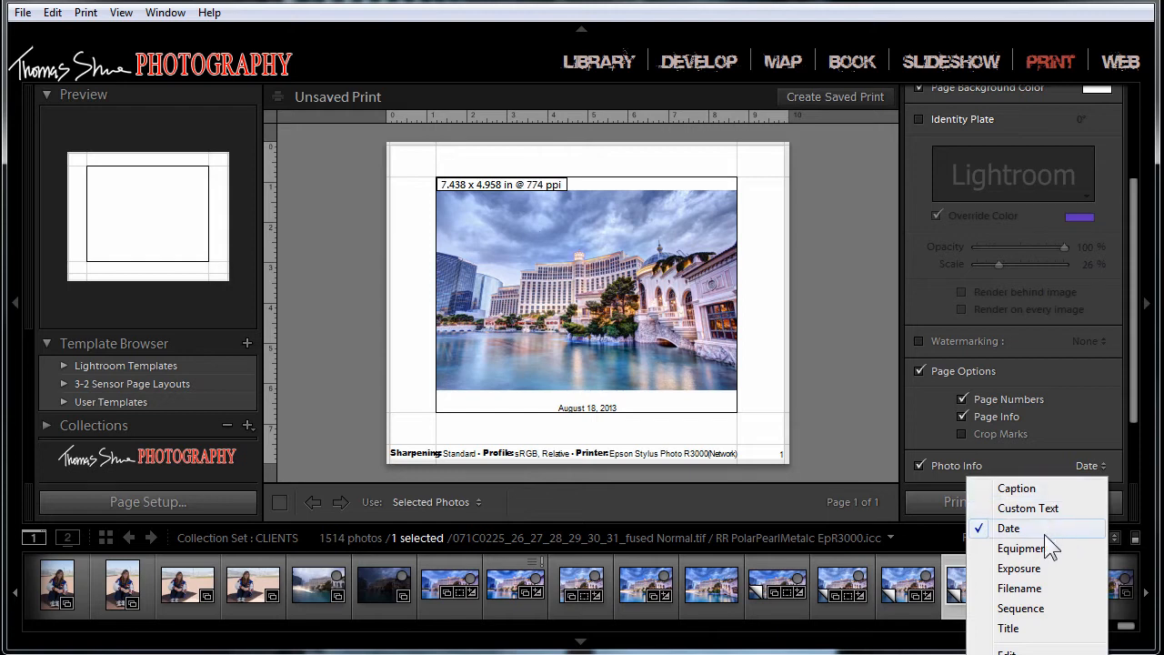
left_click(1137, 418)
Step: Try a font size of 10 for the page text and set it to 16
scroll(1138, 421, "down", 2)
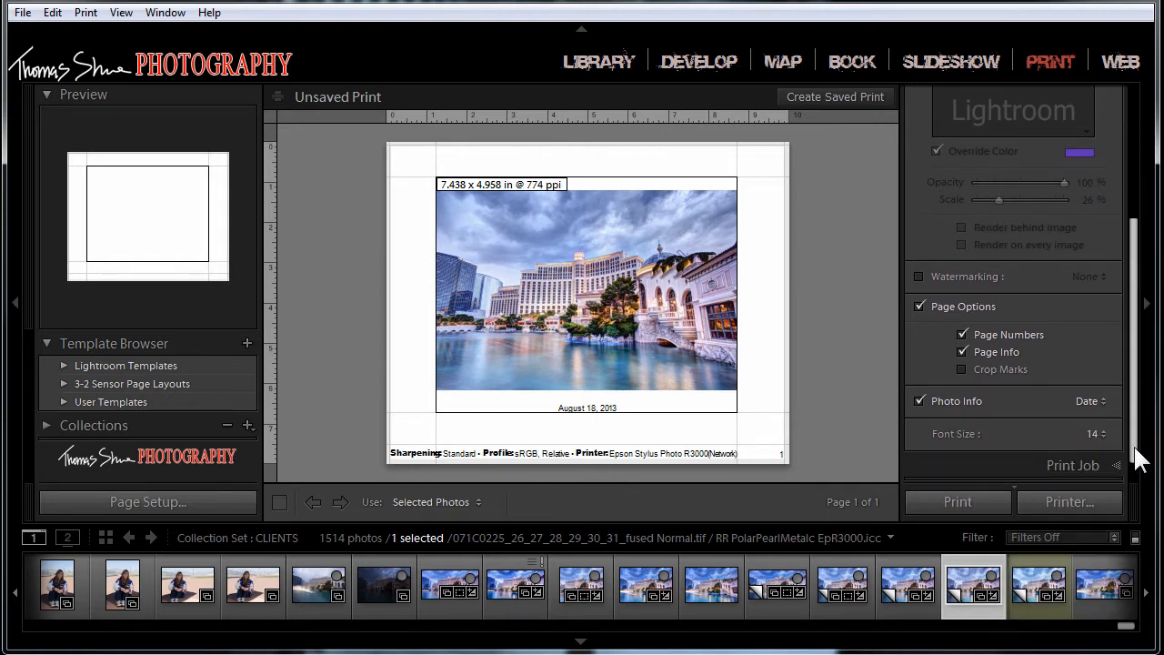
left_click(1101, 428)
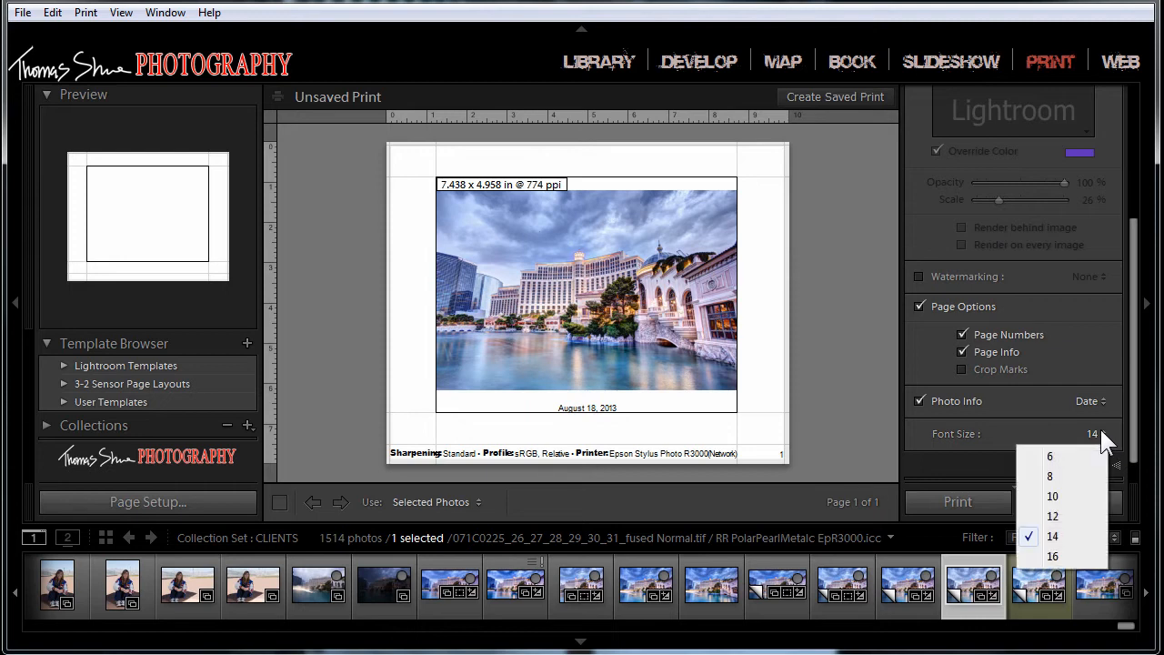
left_click(1056, 507)
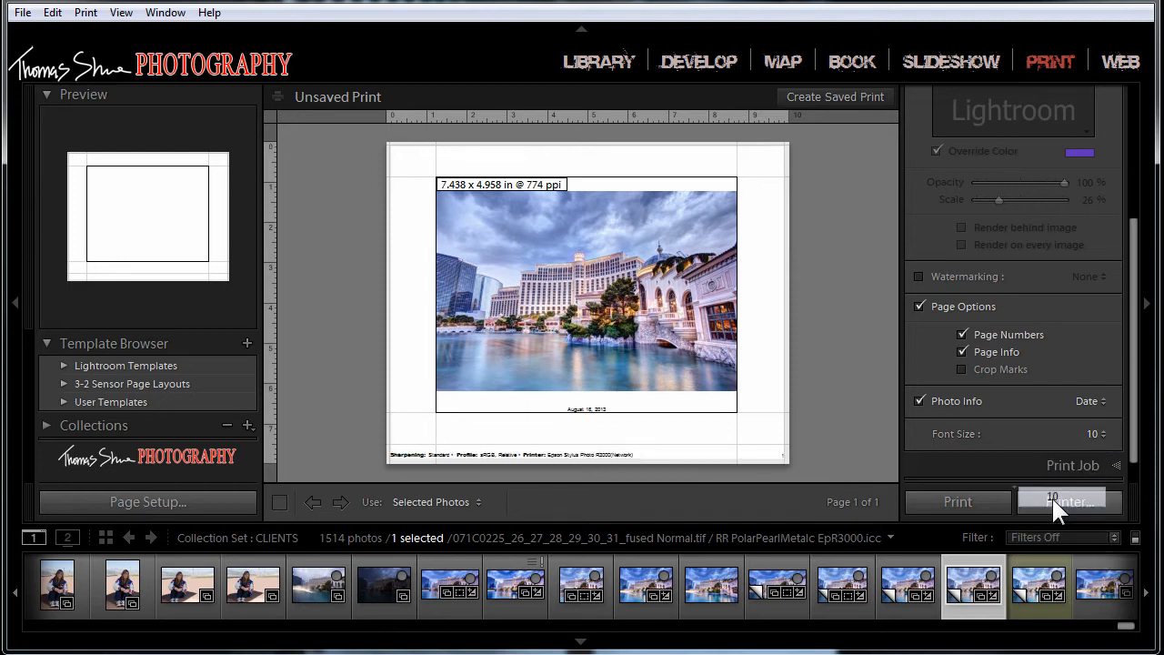
left_click(1099, 434)
left_click(1053, 556)
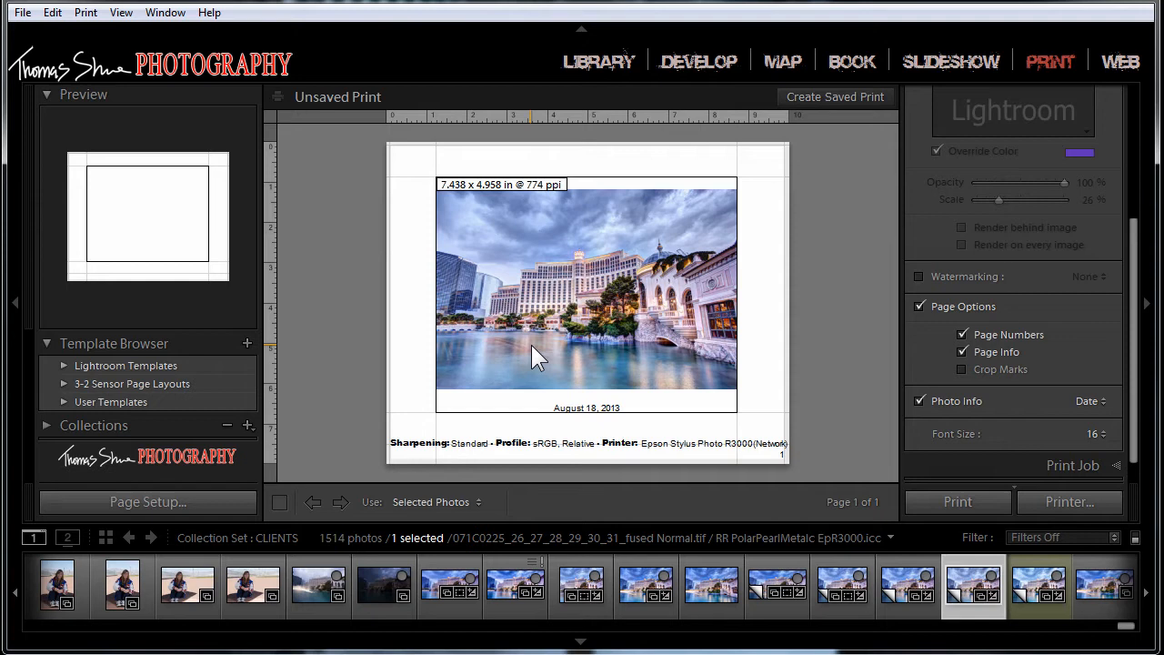
Step: Turn off both the photo info and the page options
left_click(920, 401)
left_click(919, 306)
Step: Try a custom print resolution of 72 ppi in the print job settings and turn the custom resolution off again
scroll(1101, 363, "down", 1)
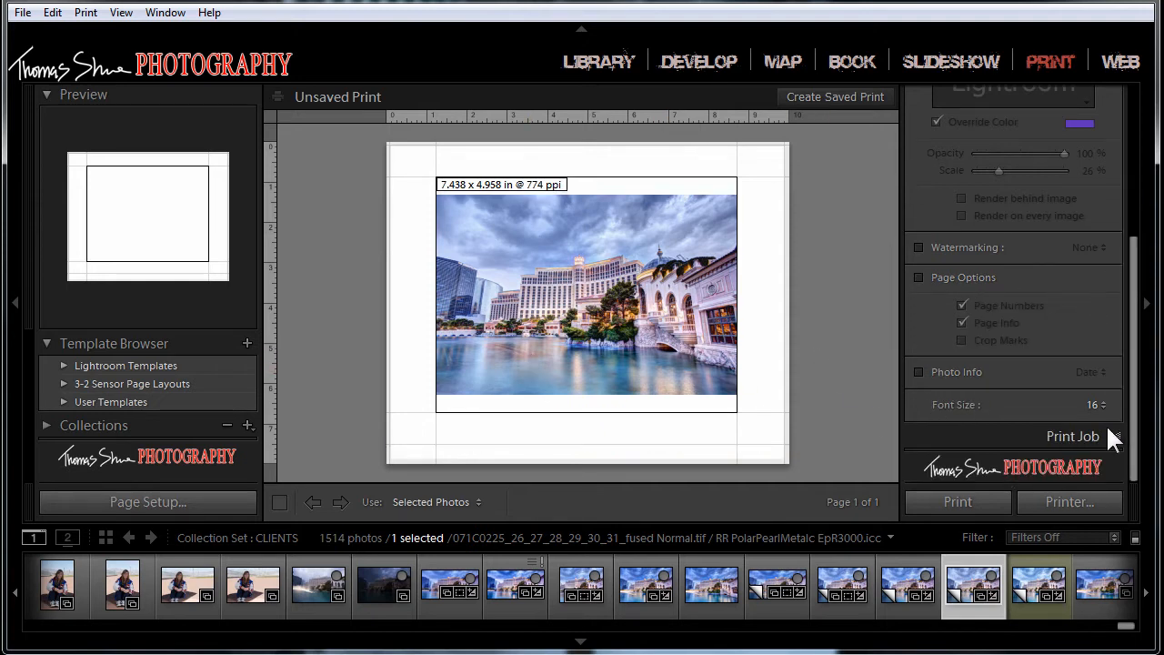
left_click(1115, 435)
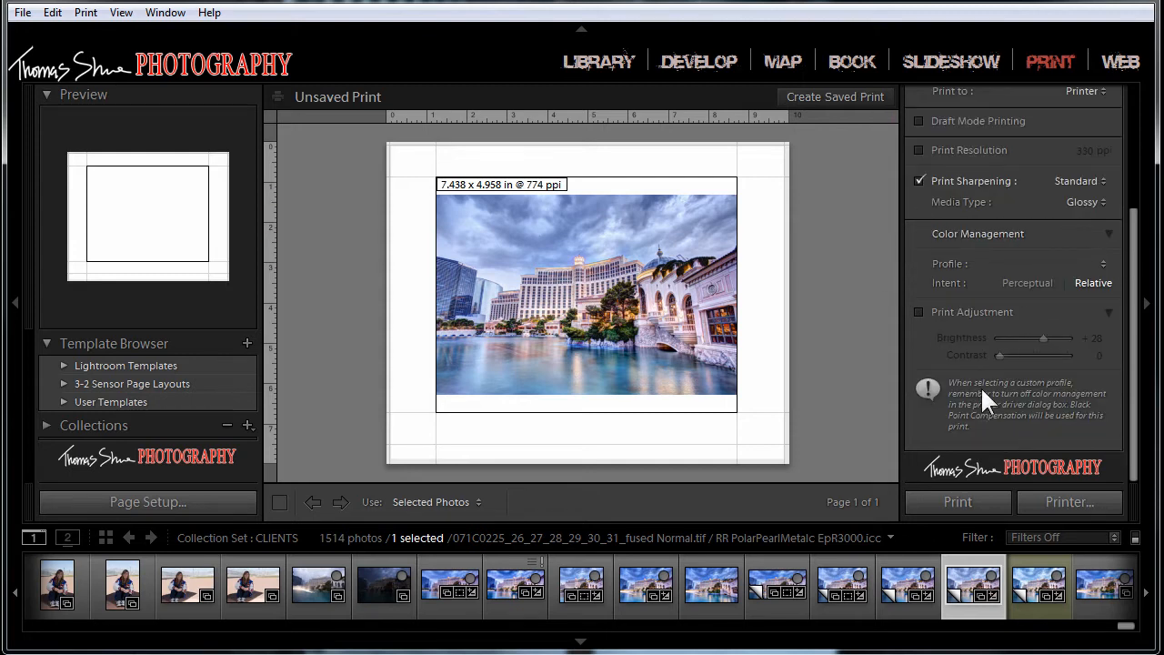
left_click(917, 148)
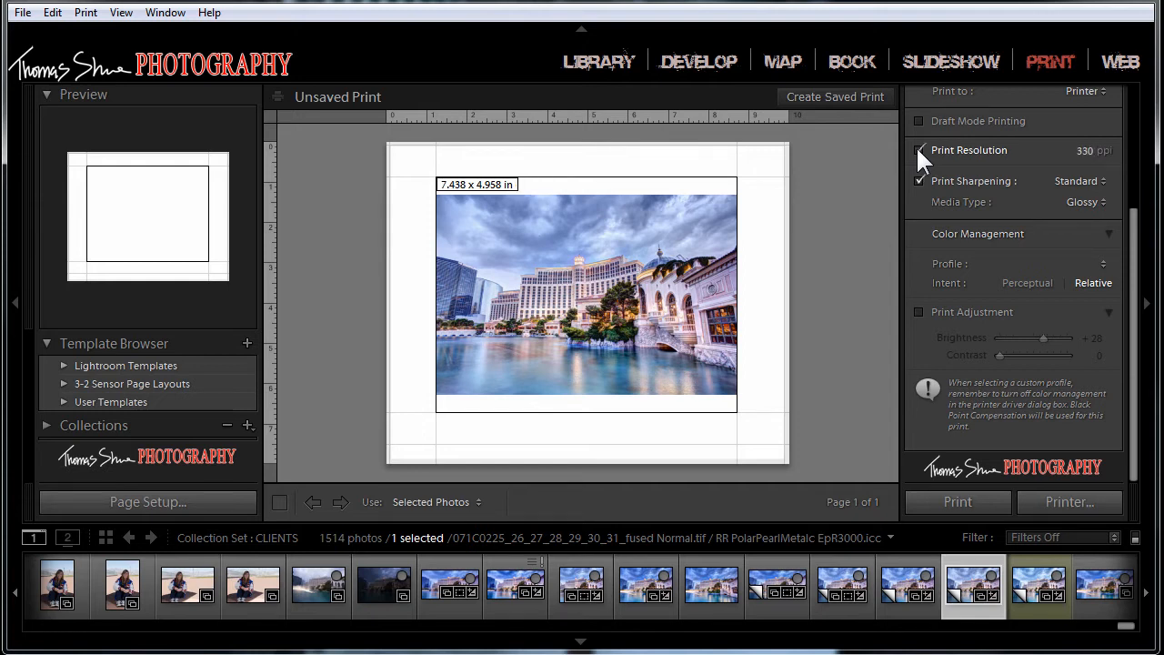
left_click(1085, 151)
type("72")
left_click(917, 148)
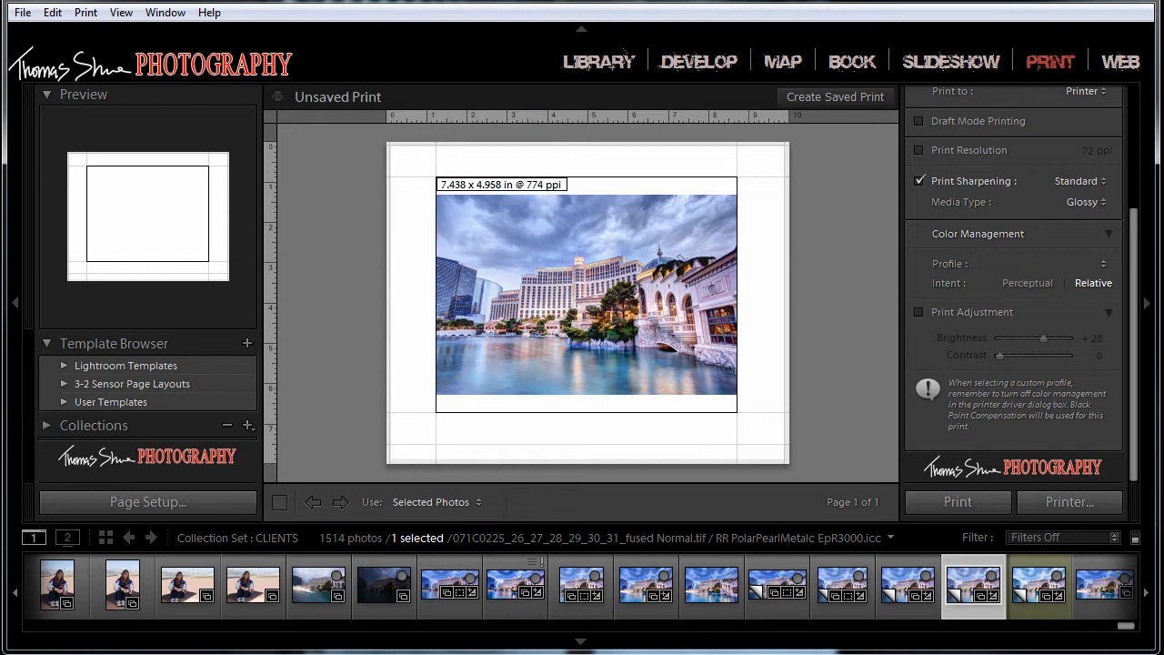
Step: Shrink the layout's image cell to 4.66 in high by 6.99 in wide and reduce the bottom margin to 0.12 in
left_click_drag(1137, 262, 1137, 144)
left_click(1109, 154)
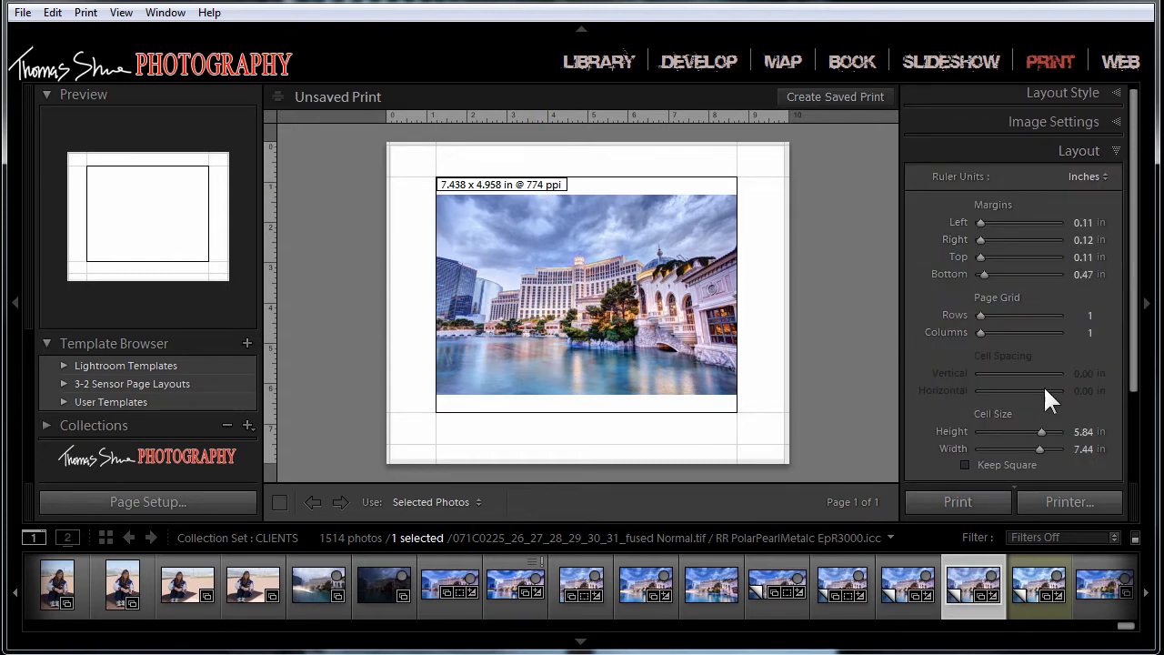
mouse_move(1042, 431)
left_mouse_down()
mouse_move(1063, 429)
mouse_move(1026, 431)
mouse_move(1014, 447)
mouse_move(1037, 443)
left_mouse_up()
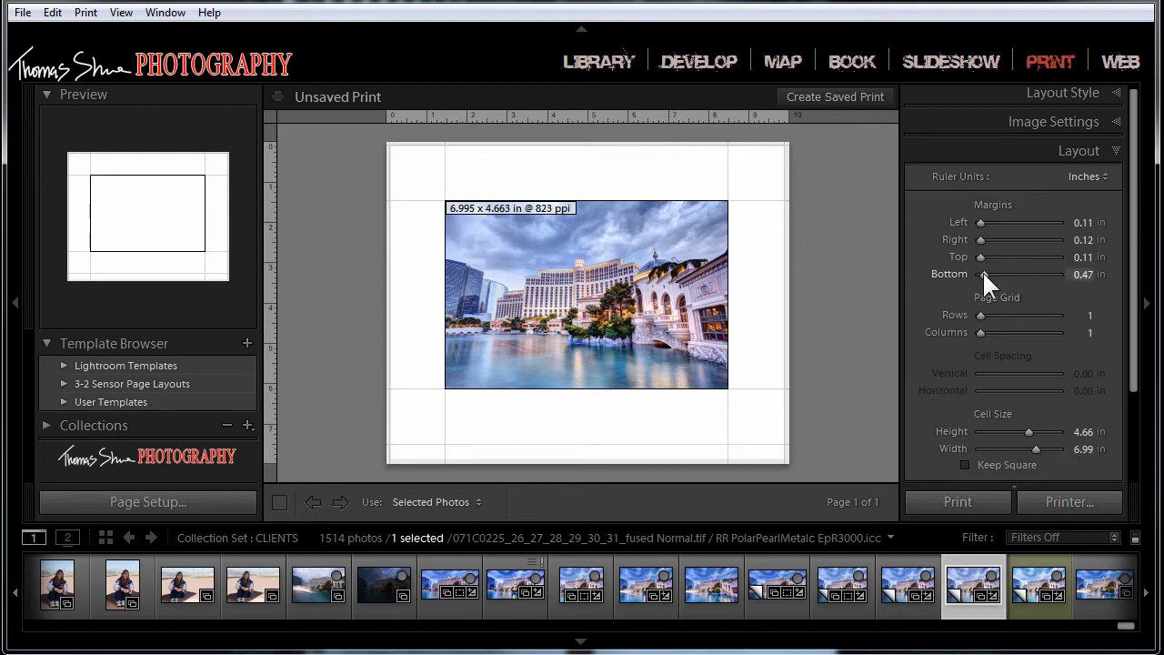
left_click_drag(982, 271, 953, 271)
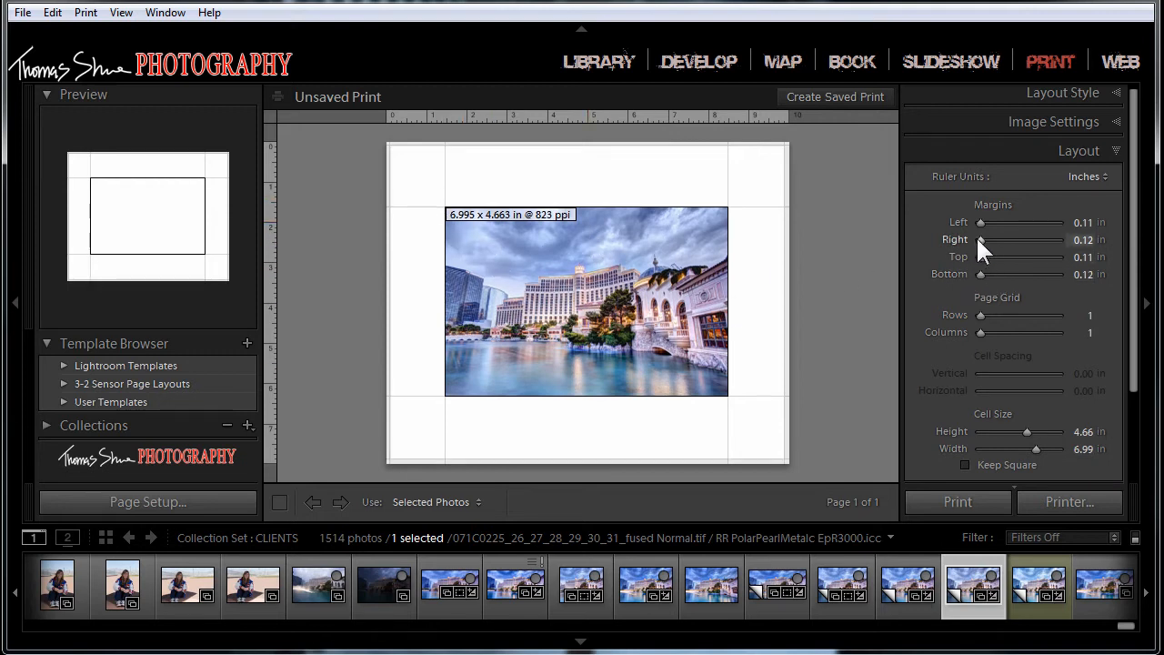
Step: Enlarge the image cell to the maximum the page allows, 7.76 in high by 9.76 in wide
left_click(1081, 432)
type("10")
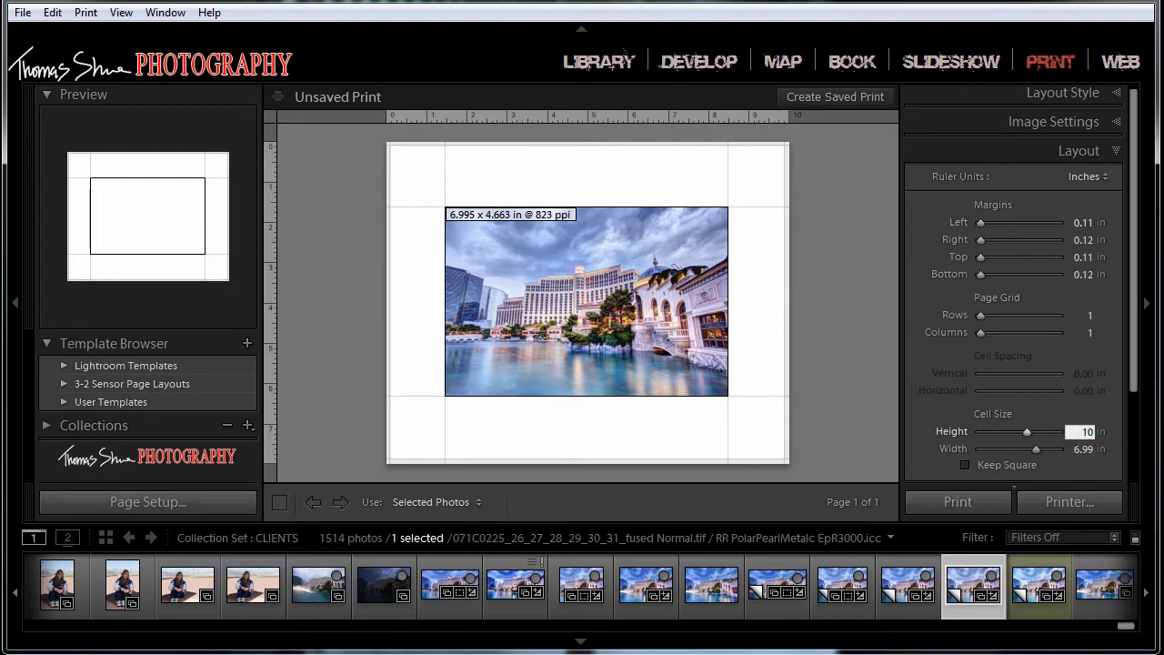
key("Return")
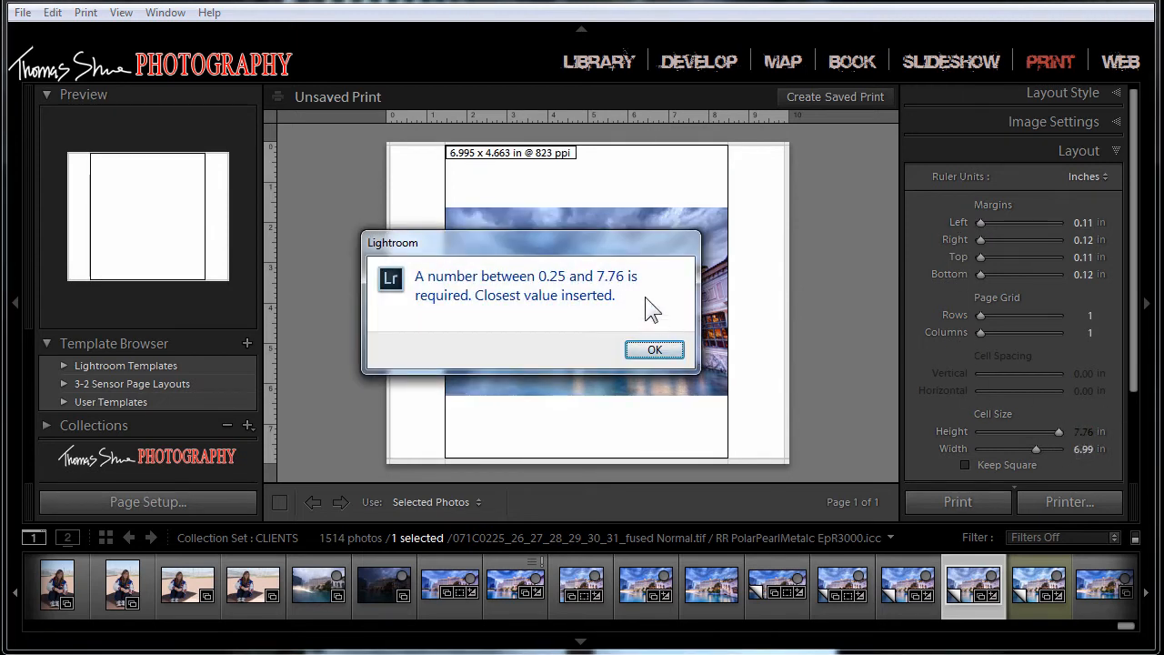
left_click(646, 349)
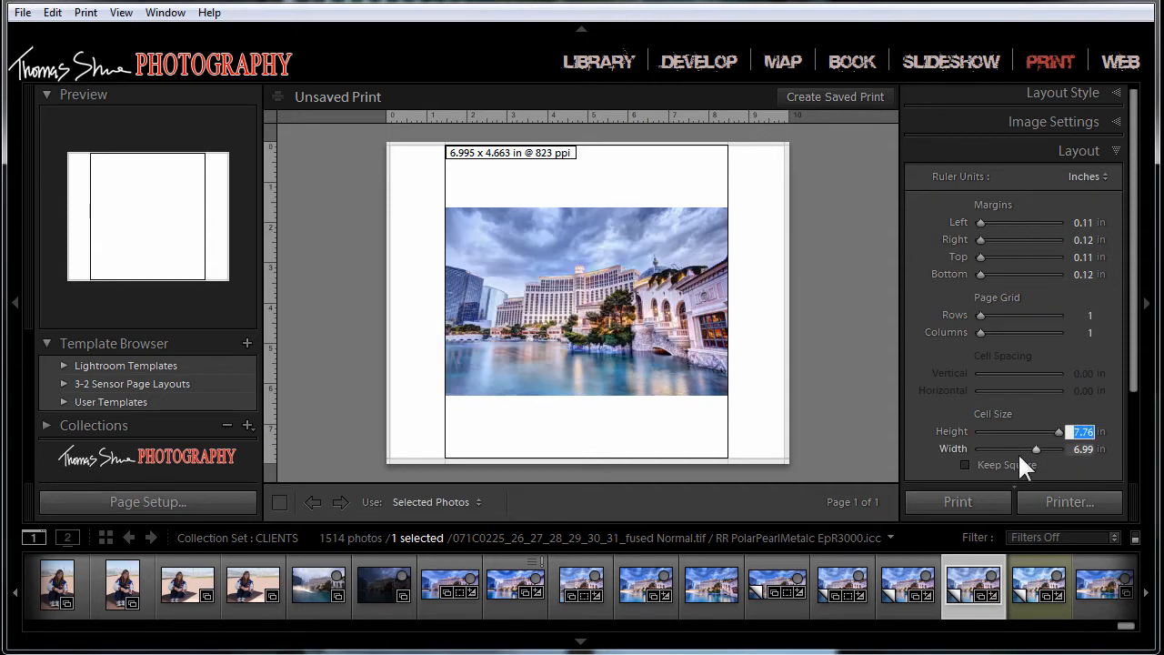
left_click(1079, 449)
type("110")
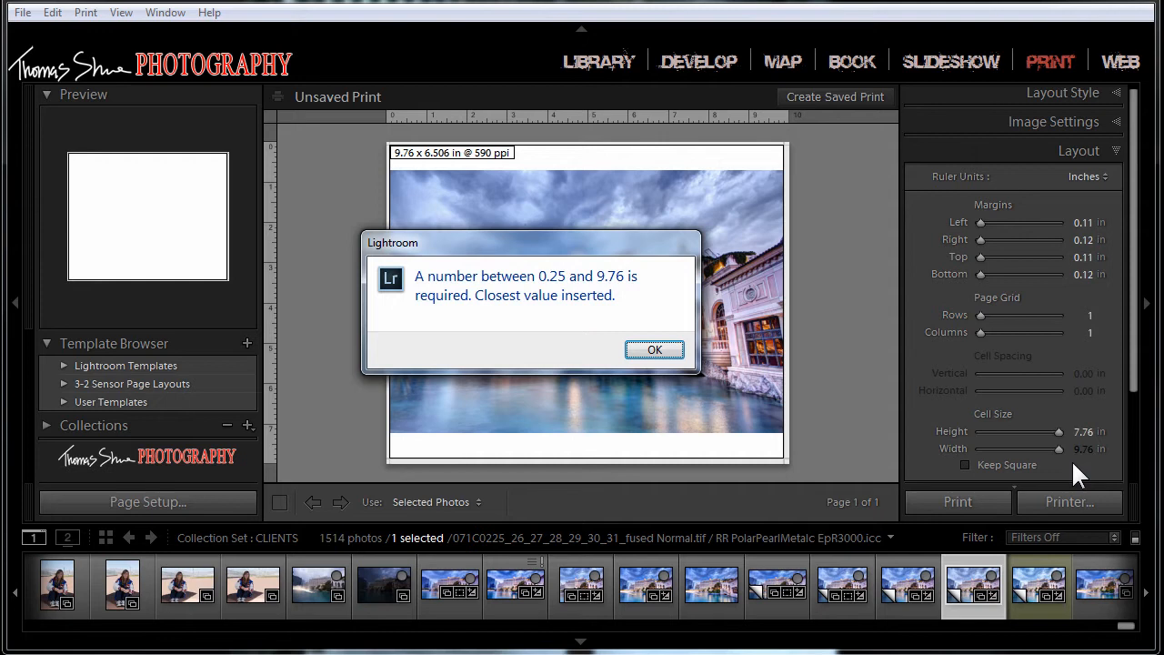
left_click(652, 352)
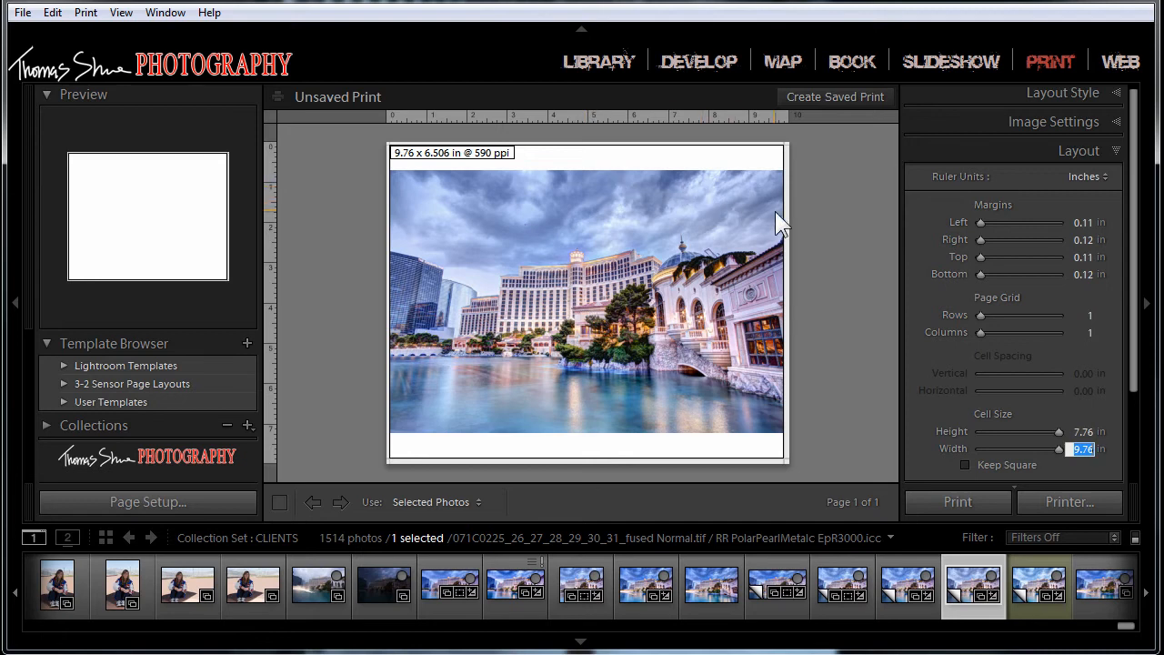
Step: Enable Zoom to Fill in the image settings so the photo fills the whole cell
scroll(1137, 333, "up", 1)
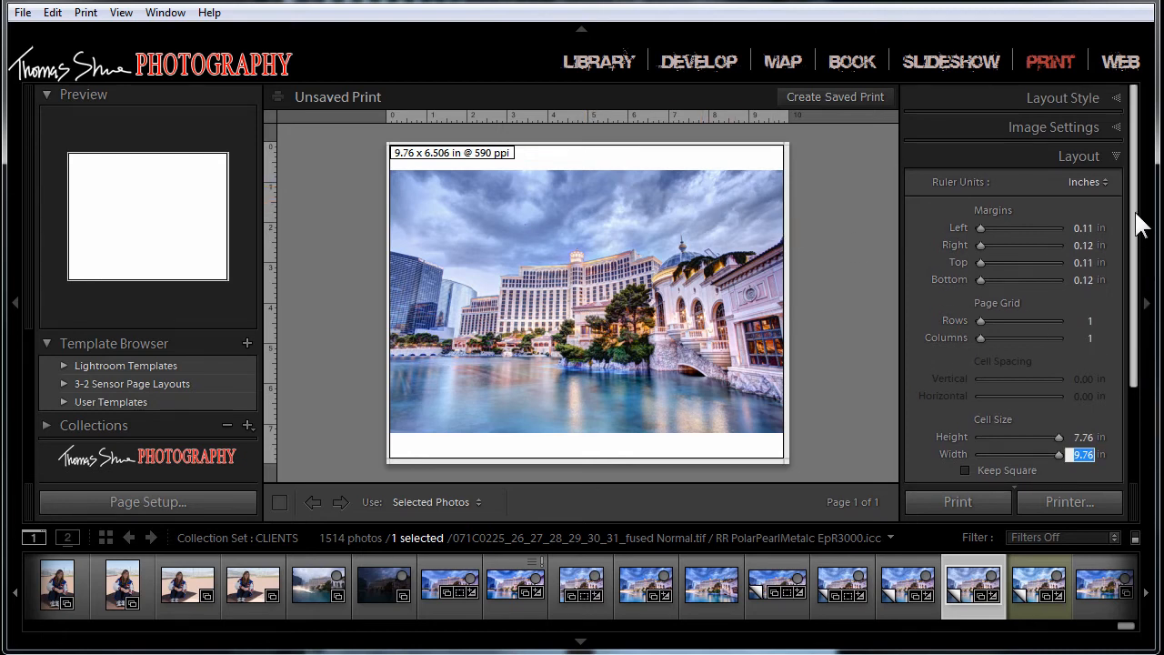
left_click(1118, 128)
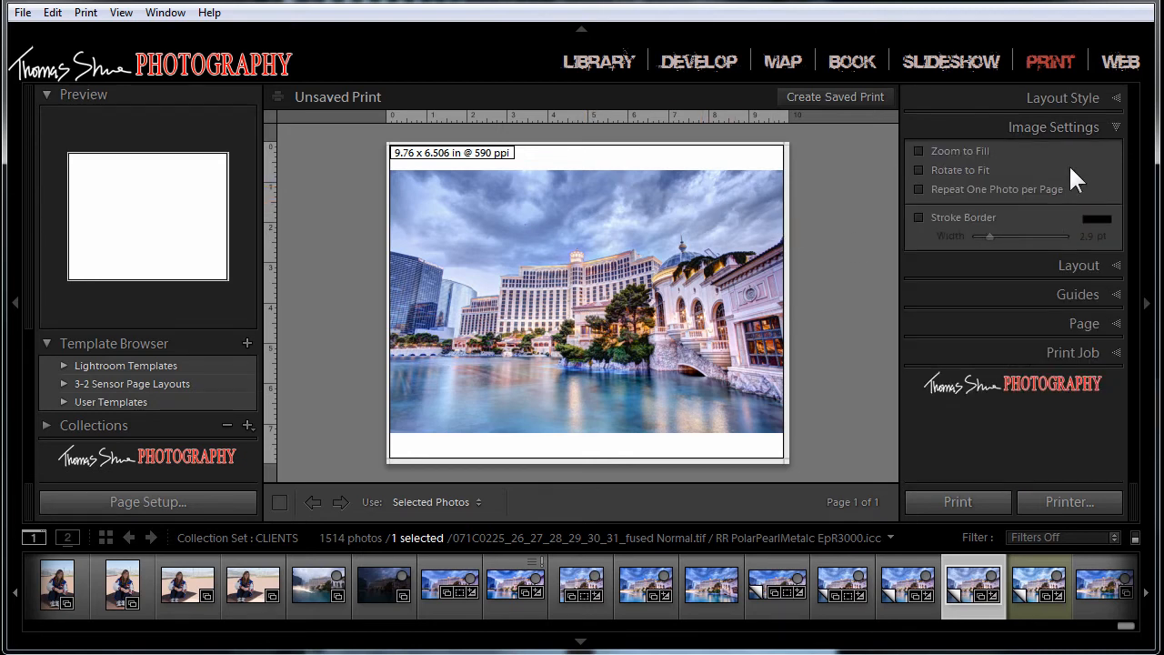
left_click(921, 147)
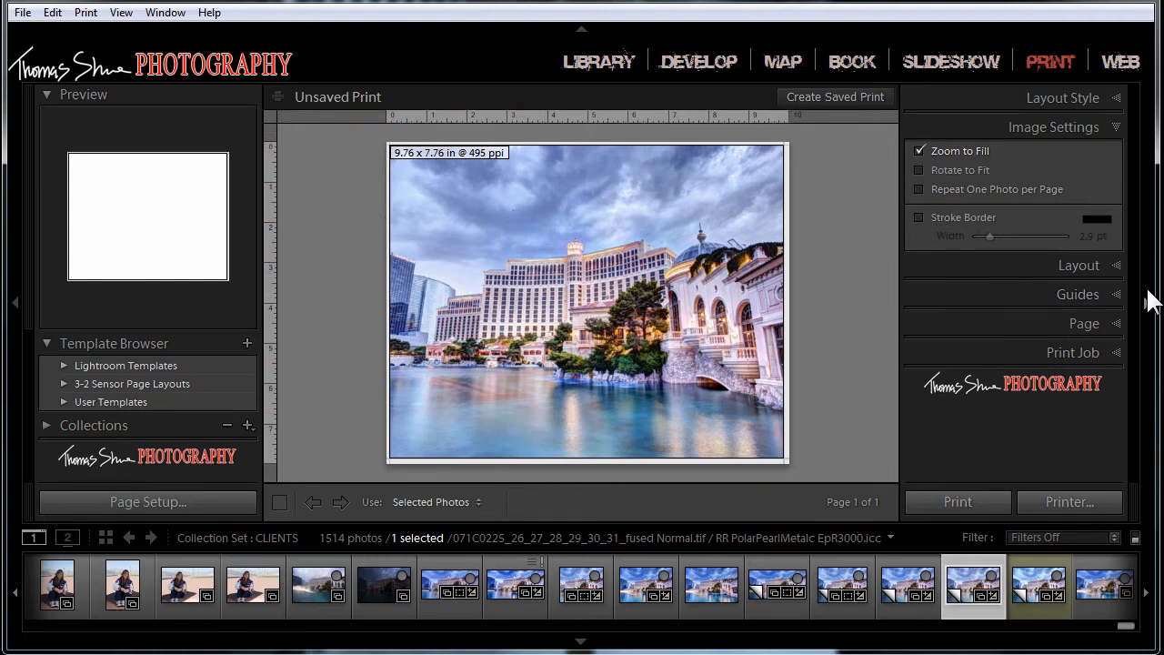
Step: Set the page's paper source to Sheet (Borderless) and enlarge the image cell to 8.00 in high by 10.00 in wide with 0.00 in margins
left_click(1128, 266)
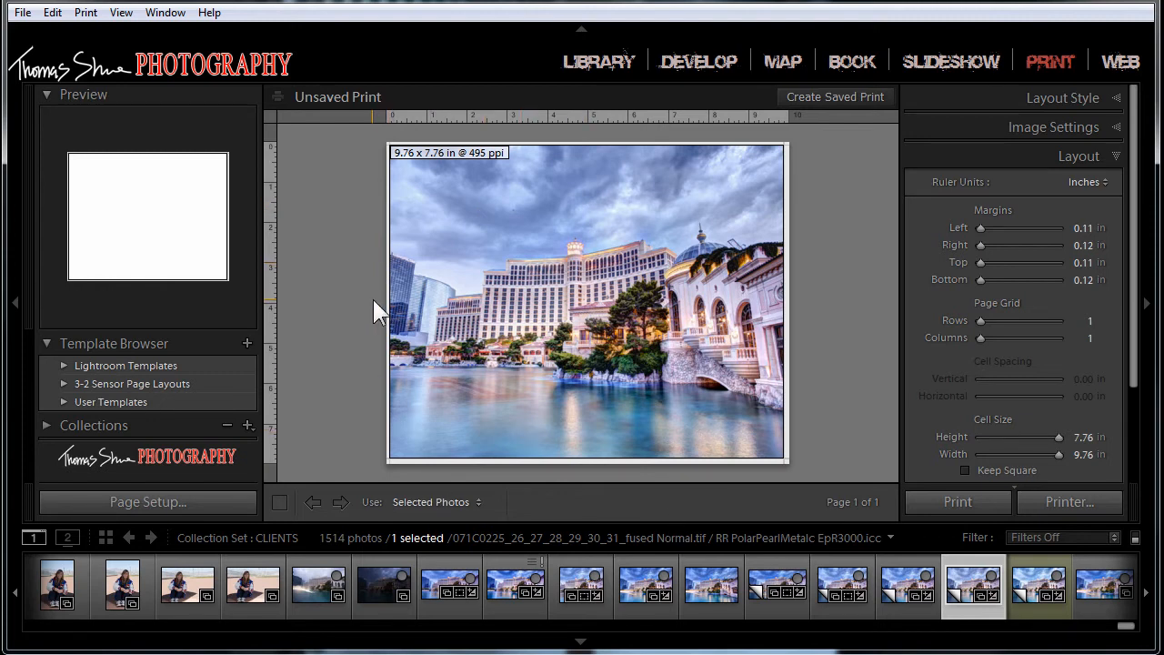
left_click(169, 494)
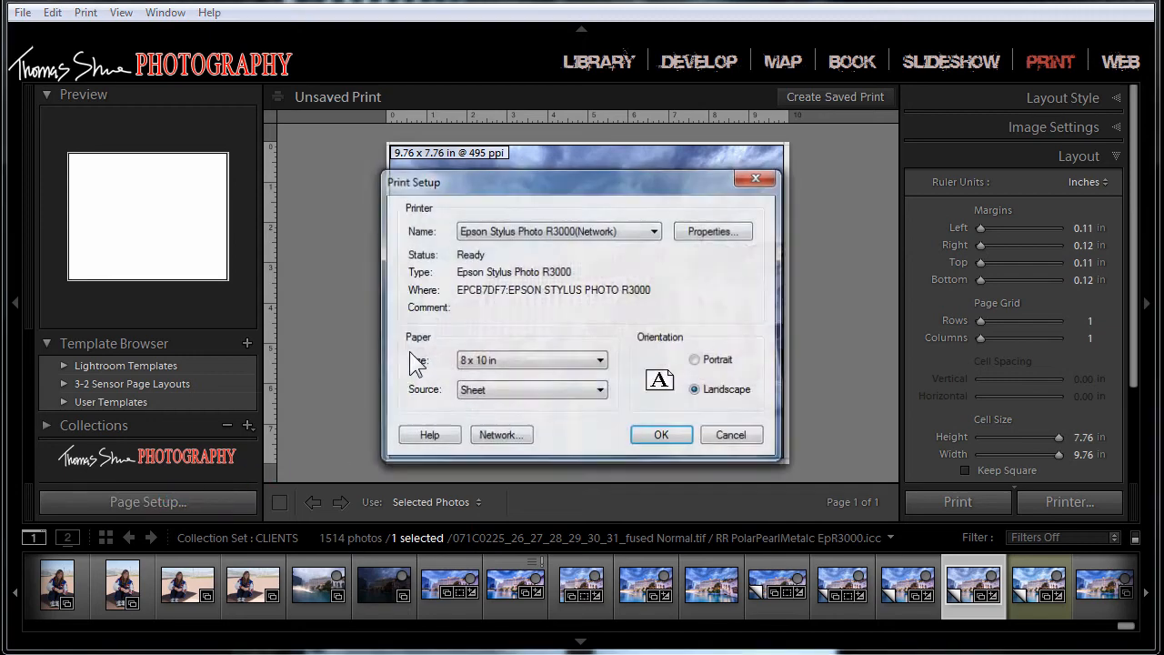
left_click(594, 393)
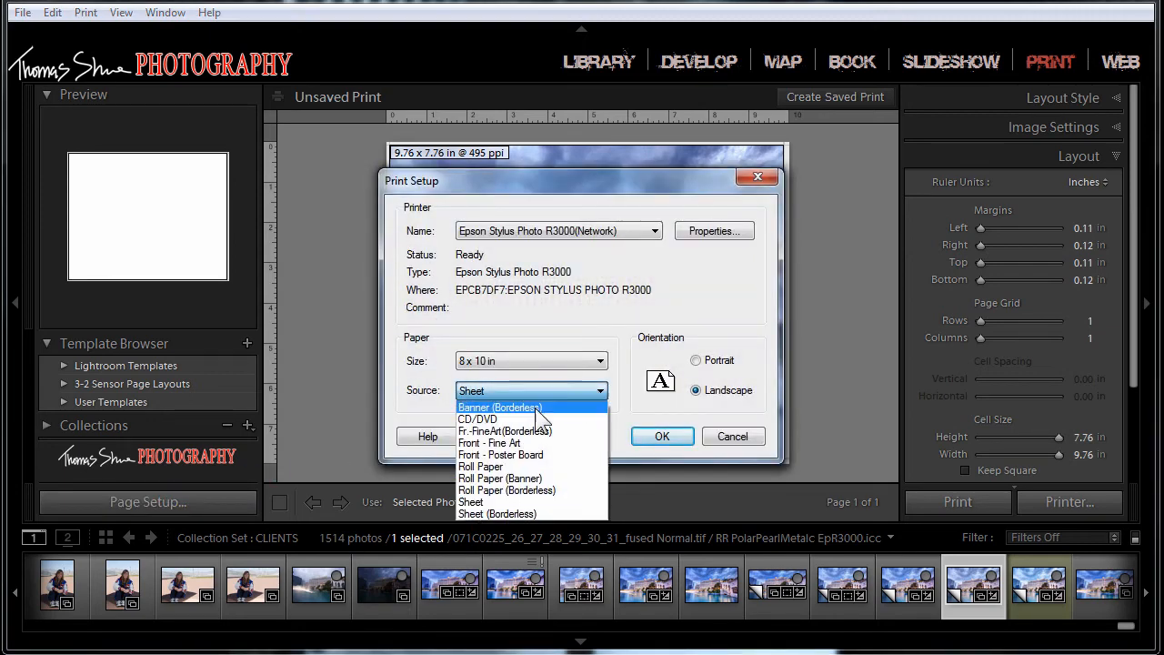
left_click(468, 511)
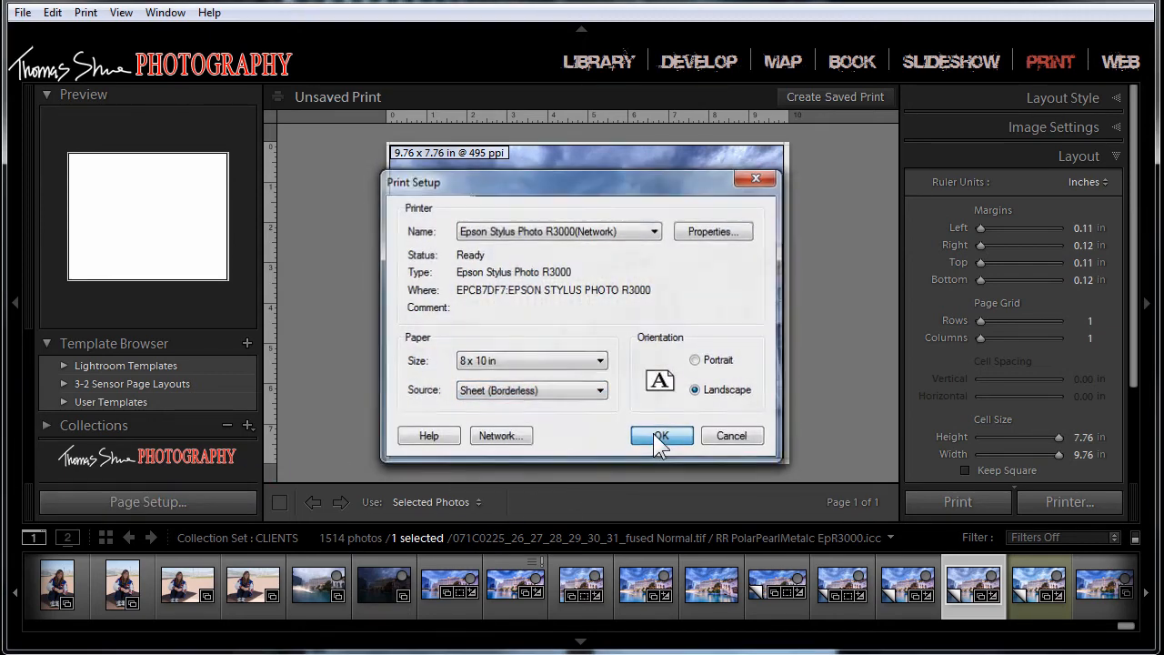
left_click(655, 434)
left_click_drag(981, 227, 953, 279)
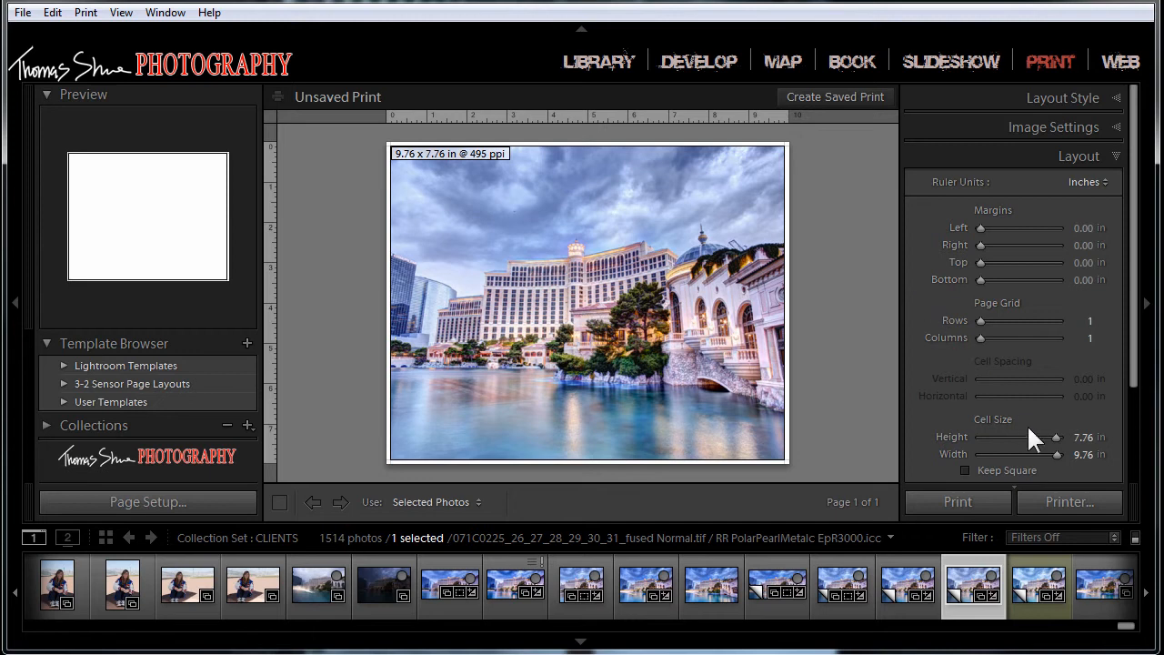
left_click_drag(1055, 437, 1079, 454)
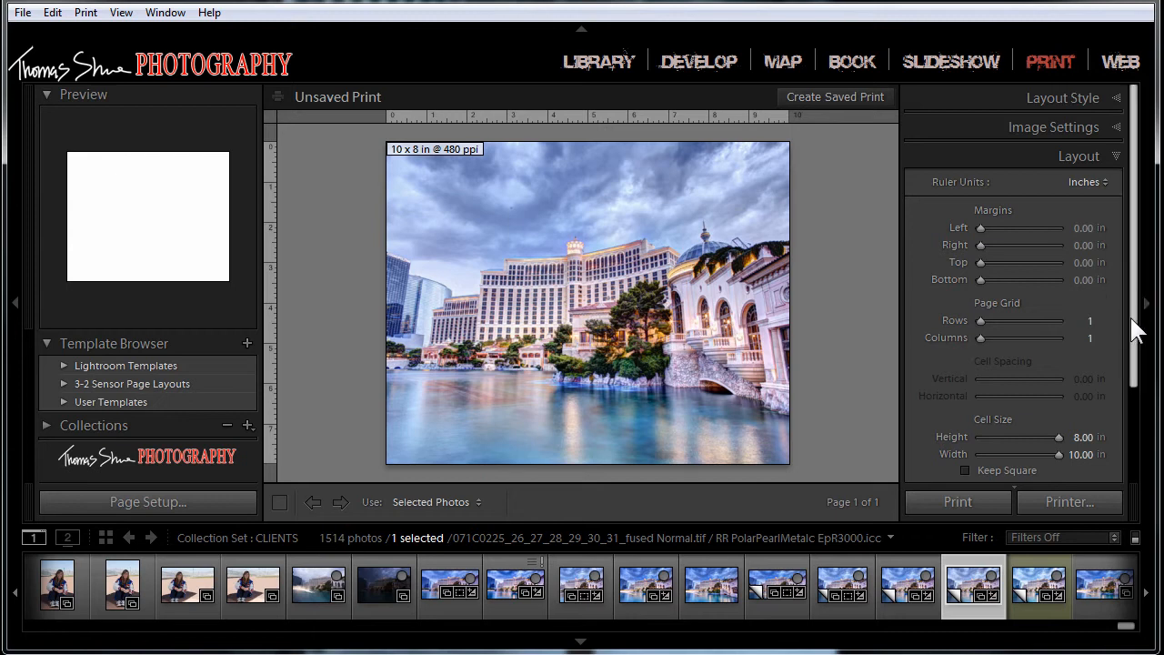
Step: Hide the Image Cells guide on the print page
left_click_drag(1136, 325, 1135, 401)
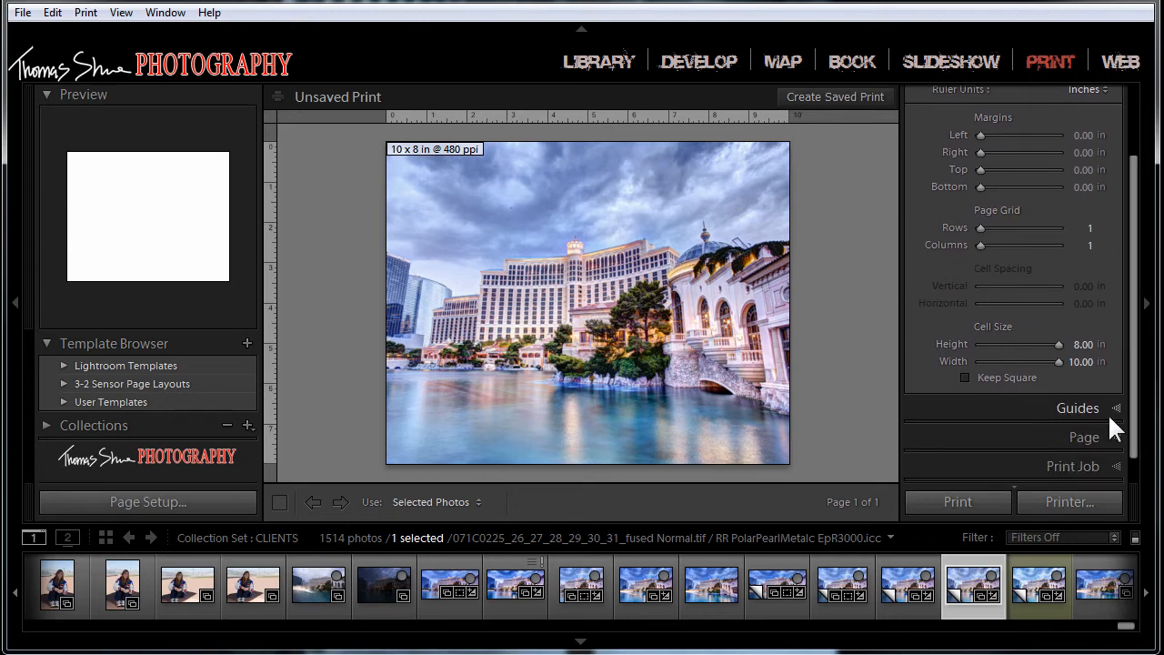
left_click(1113, 410)
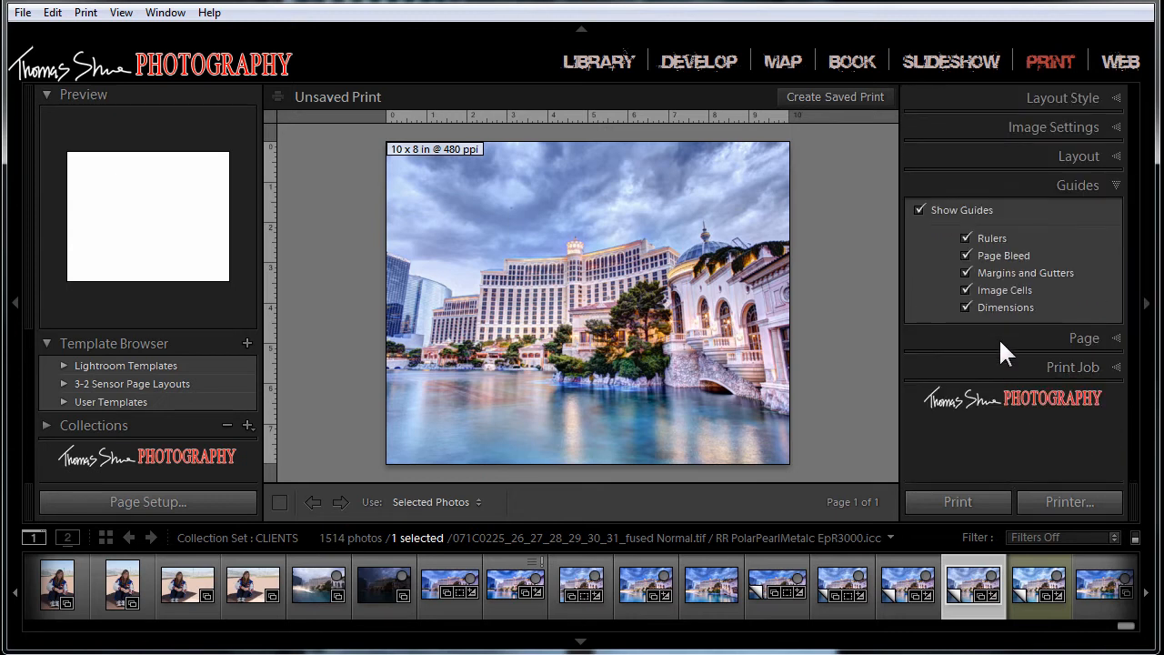
left_click(965, 289)
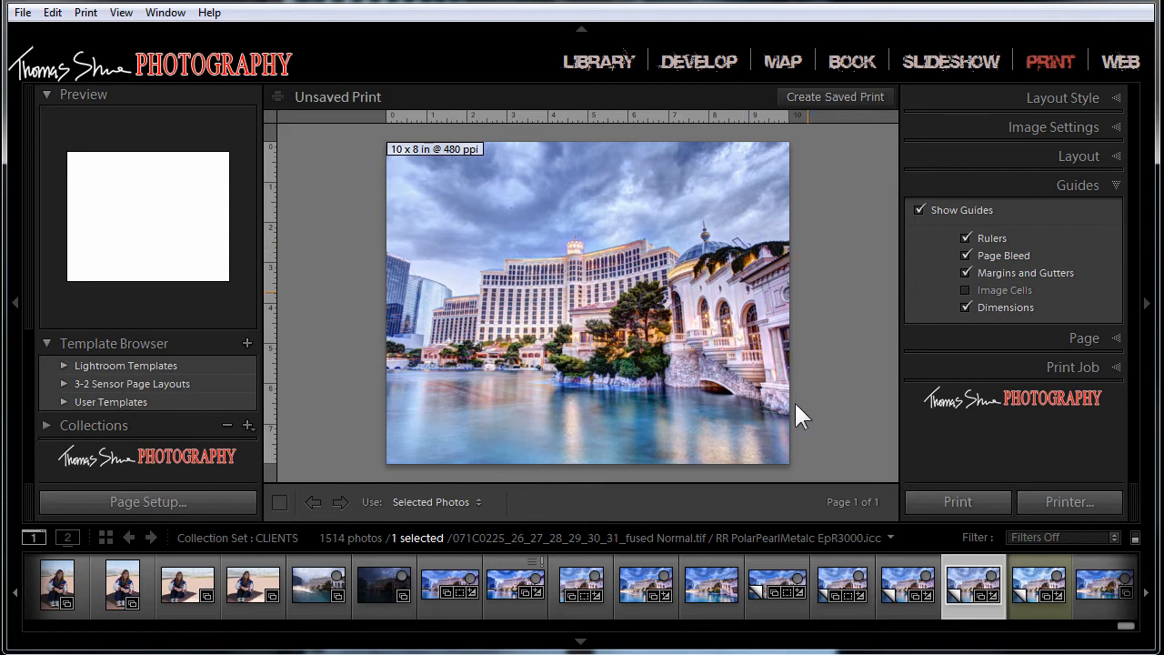
Step: Compare the print with Zoom to Fill off and on, leaving it turned off so the whole photo prints
left_click(1114, 126)
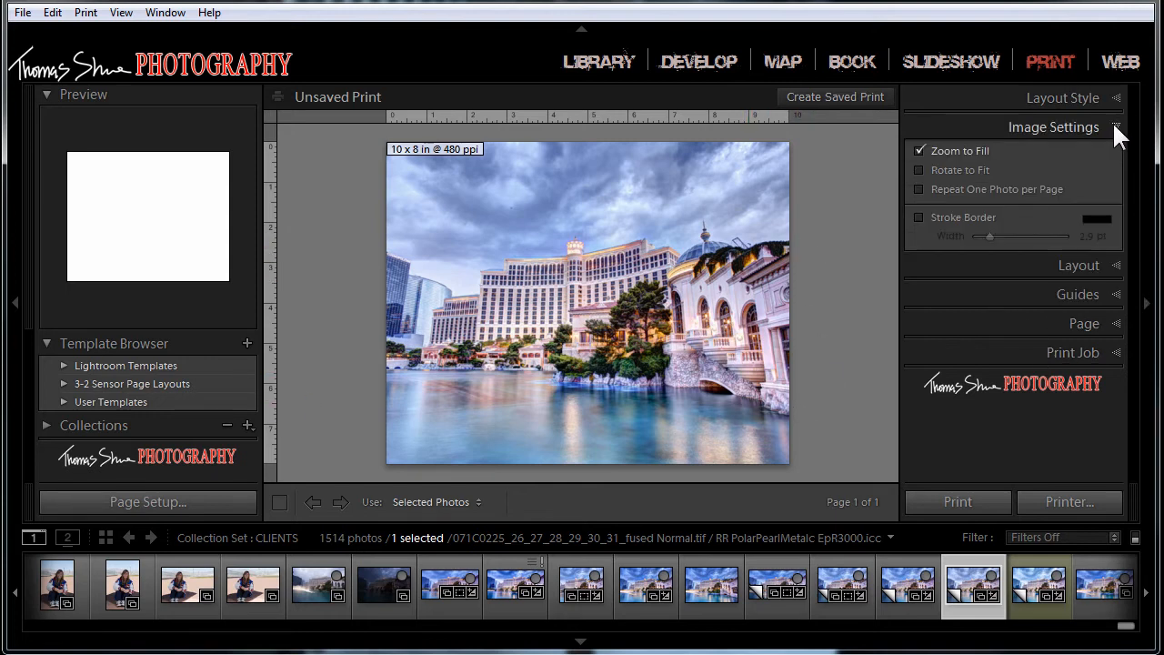
left_click(919, 151)
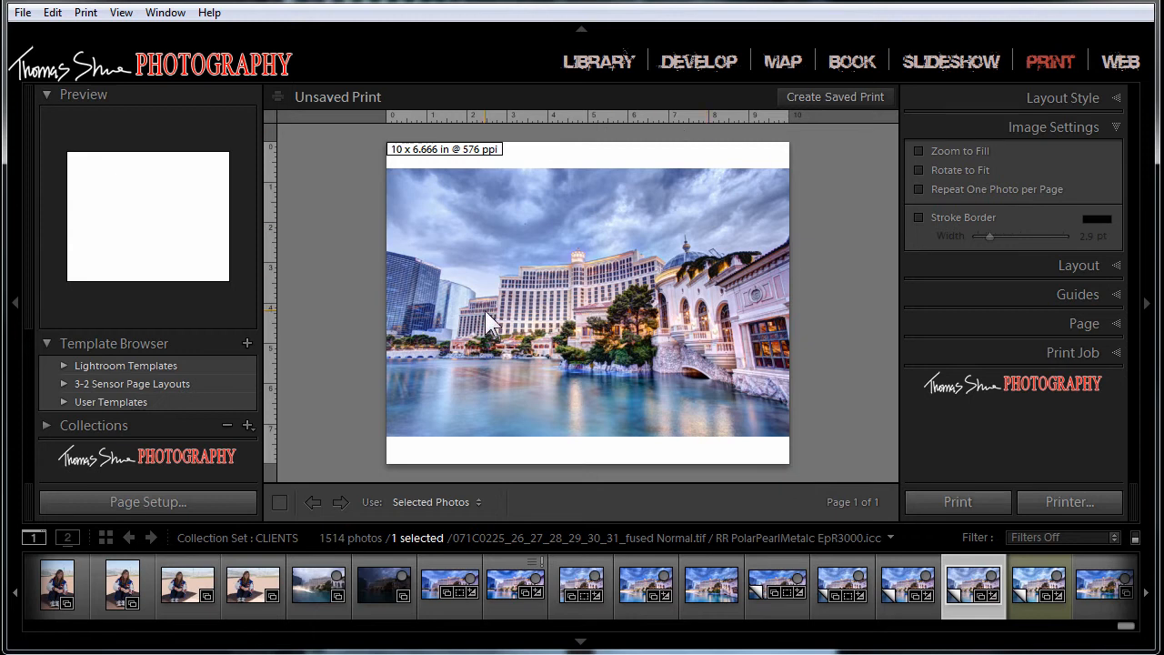
left_click(918, 148)
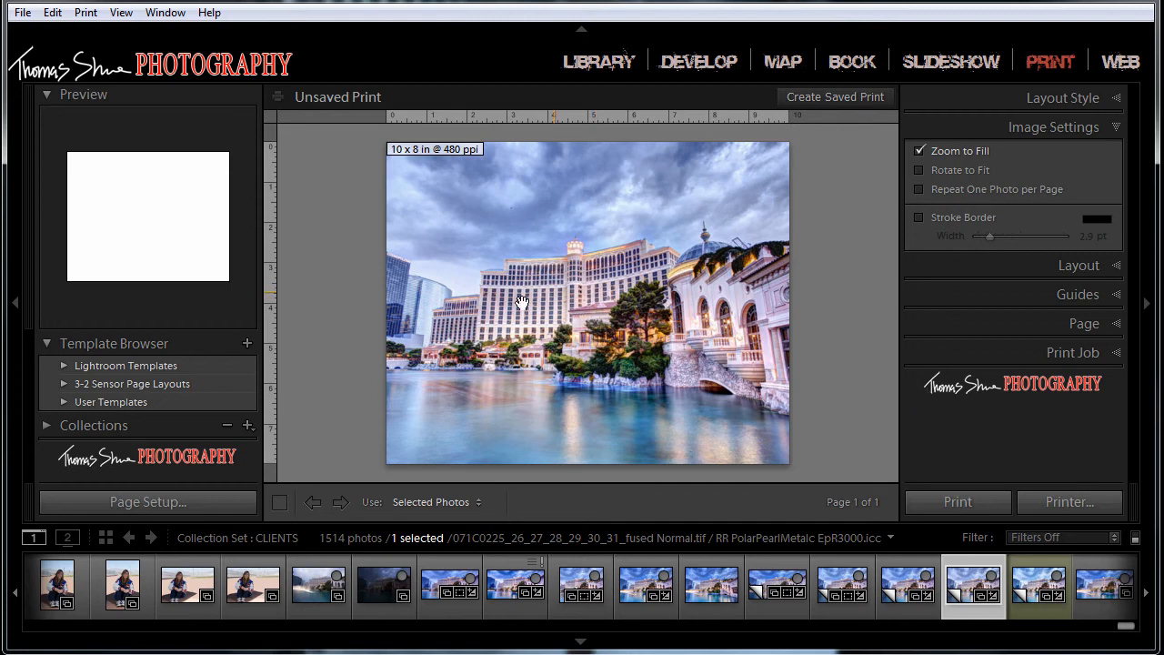
left_click(918, 149)
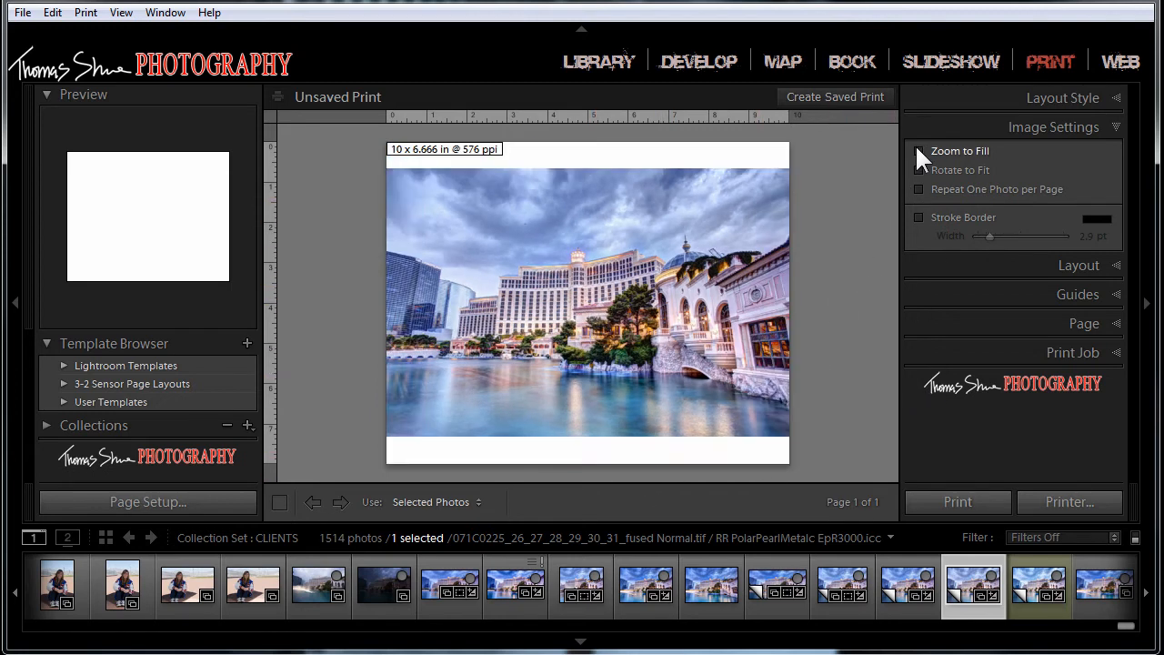
Step: Switch to the Develop module and create a virtual copy of the photo
left_click(700, 60)
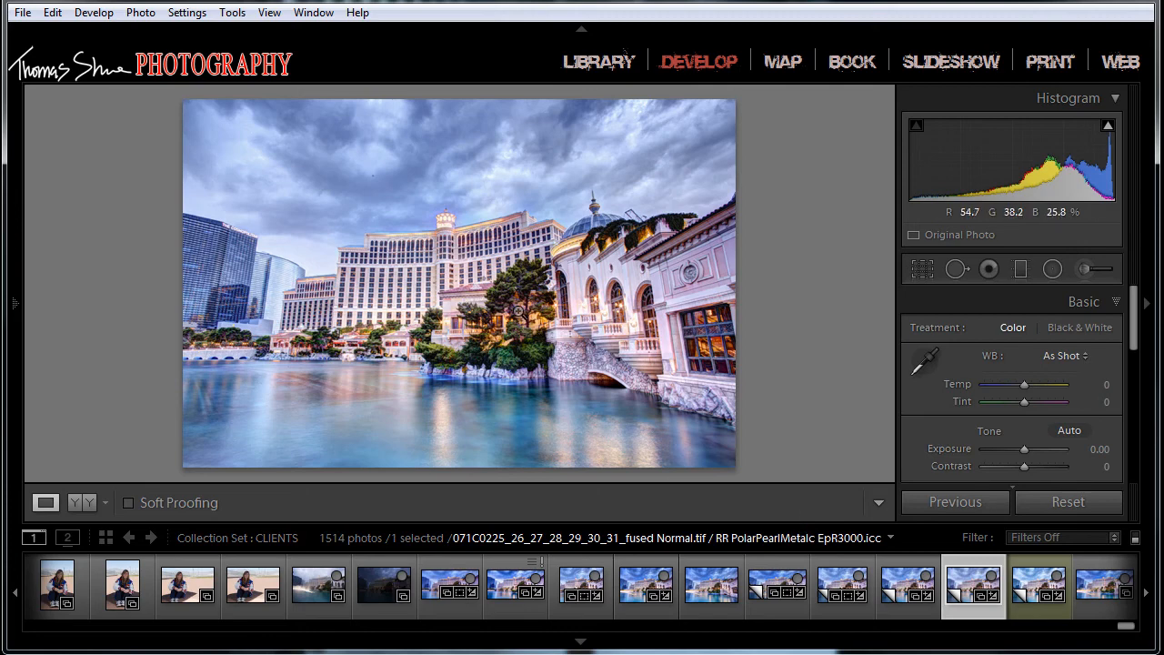
right_click(581, 252)
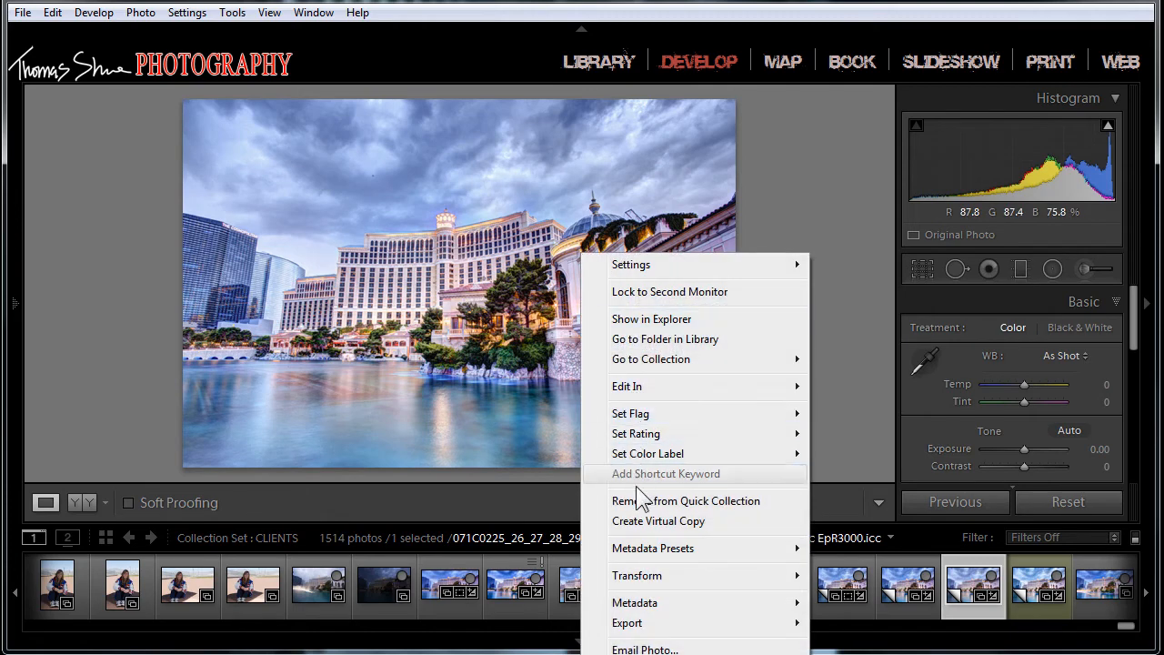
left_click(650, 522)
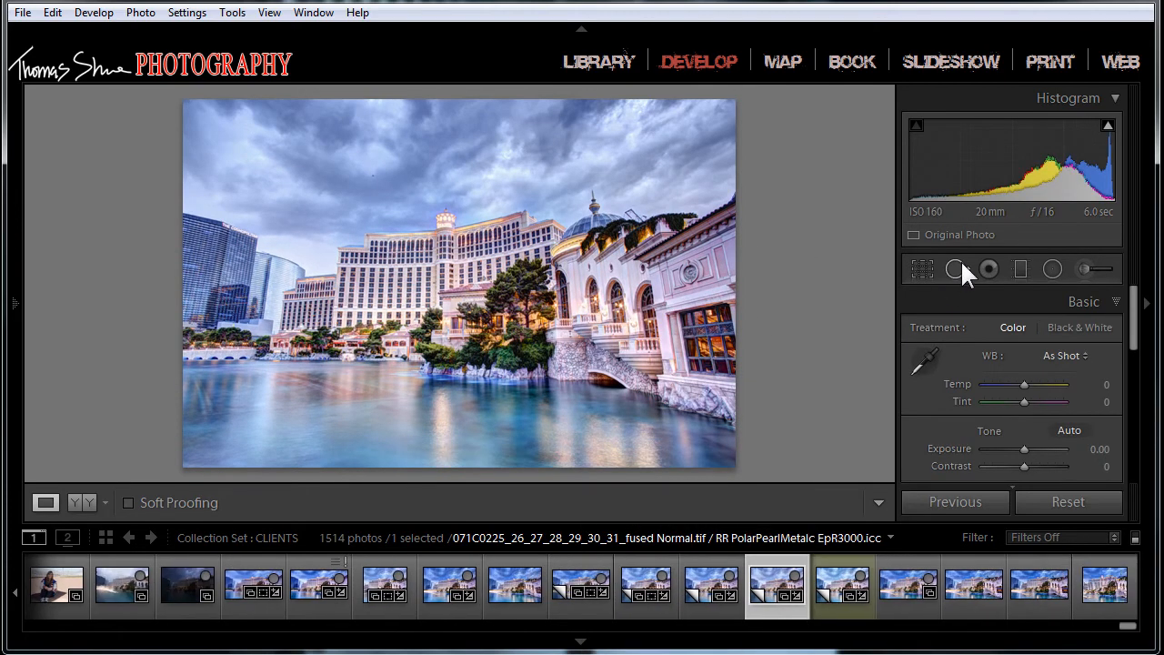
Step: Crop the virtual copy to the 4 x 5 / 8 x 10 aspect, tightening and repositioning the frame around the hotel, trees and stone bridge
left_click(923, 268)
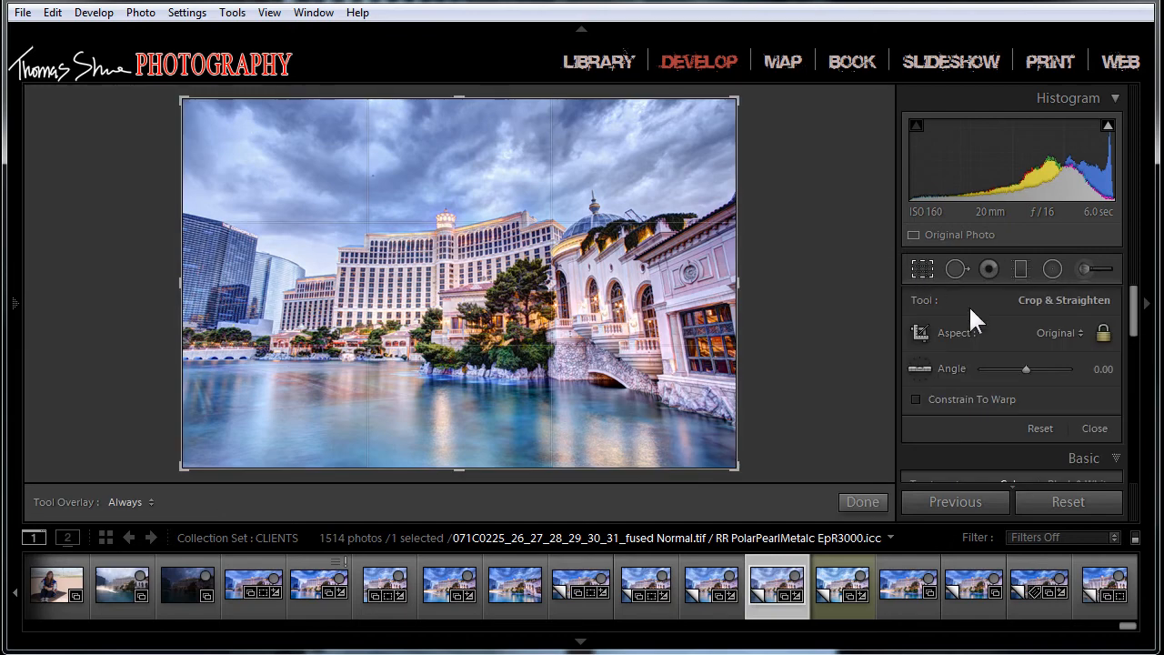
left_click(1083, 332)
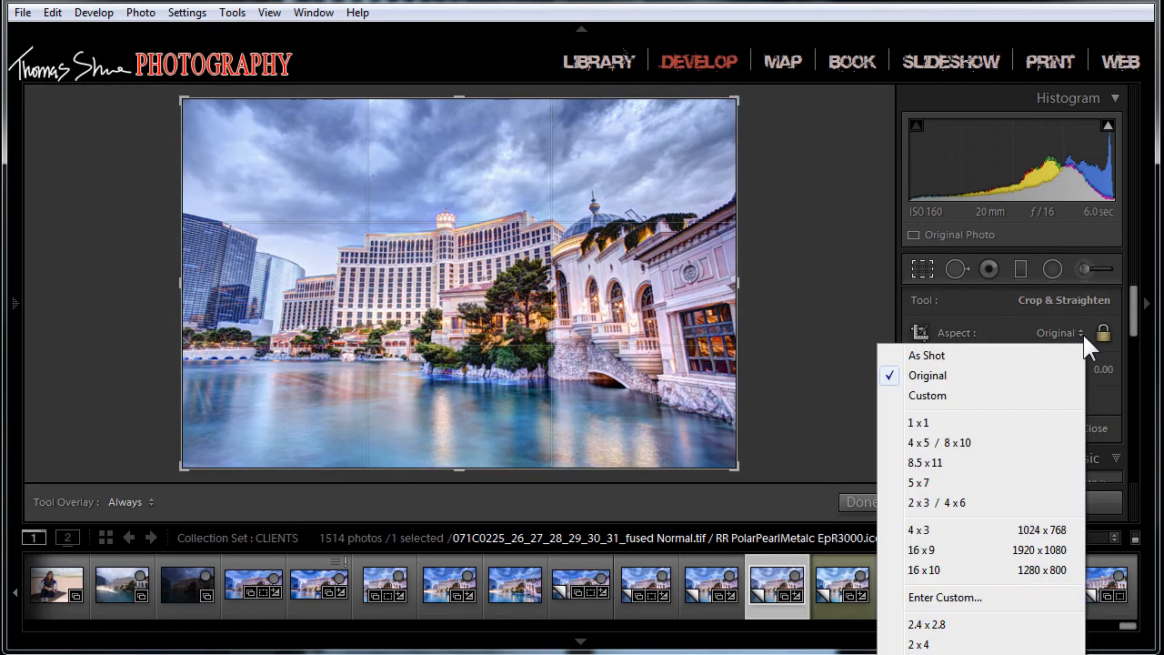
left_click(964, 446)
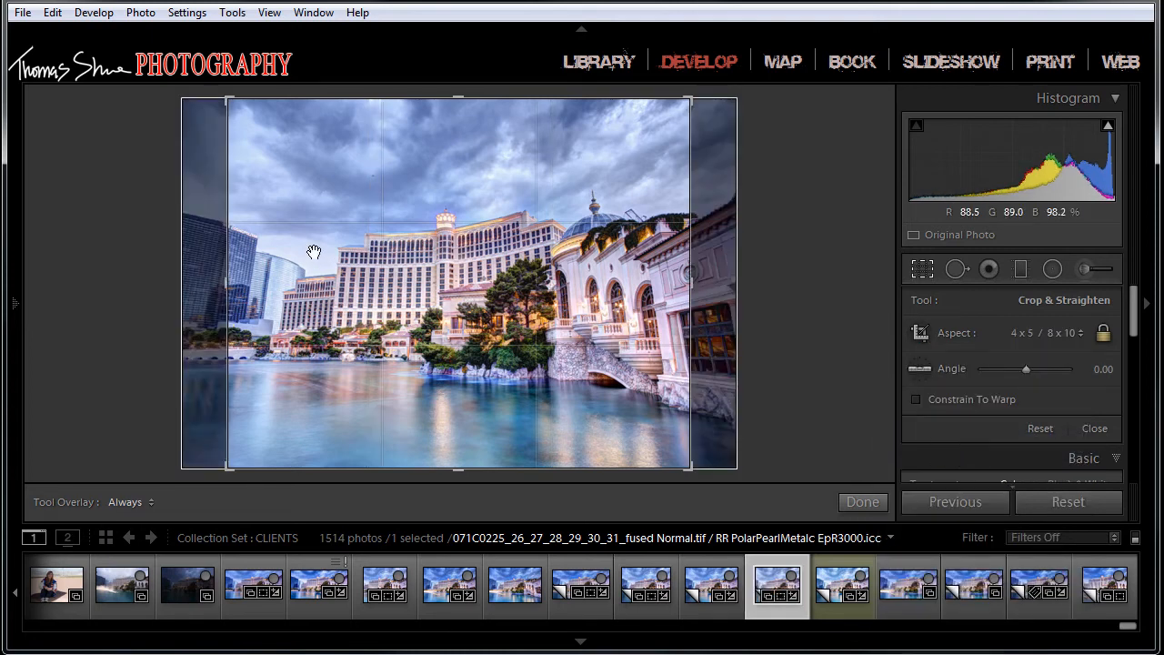
left_click_drag(386, 295, 365, 296)
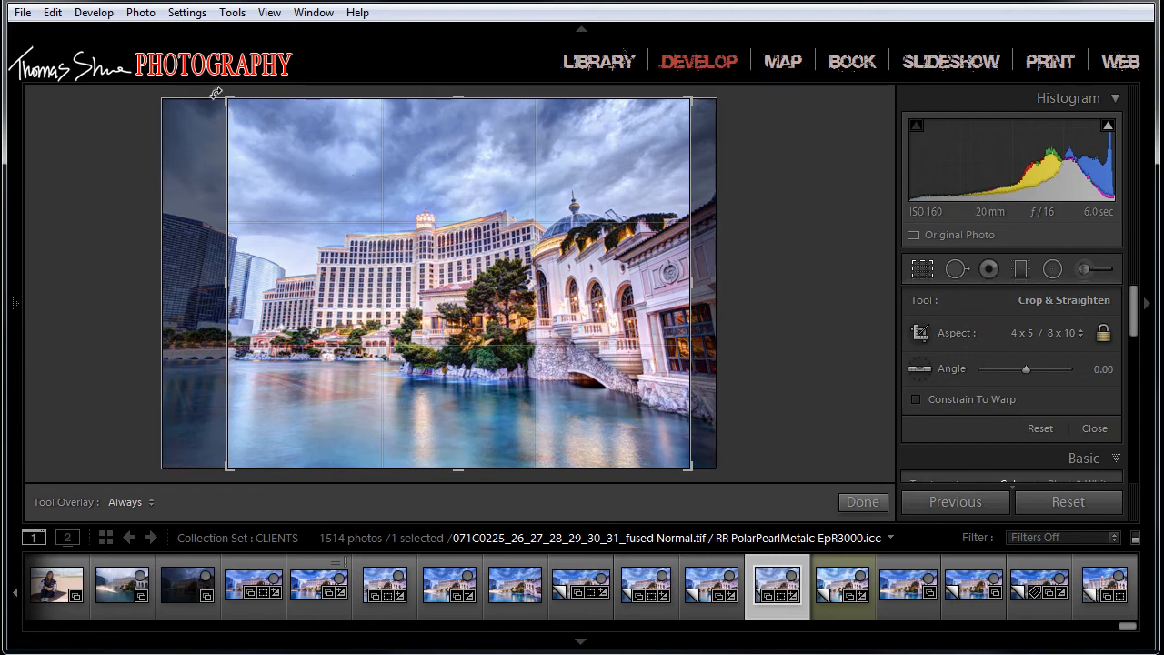
left_click_drag(220, 96, 238, 123)
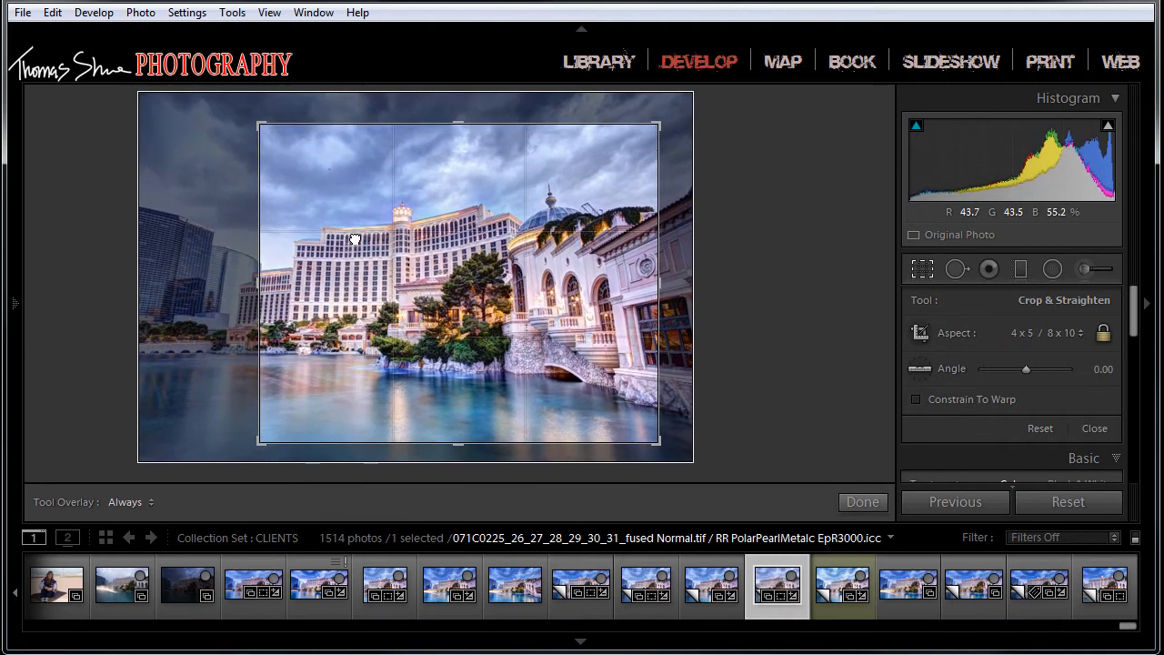
left_click_drag(360, 248, 383, 248)
left_click_drag(343, 321, 318, 332)
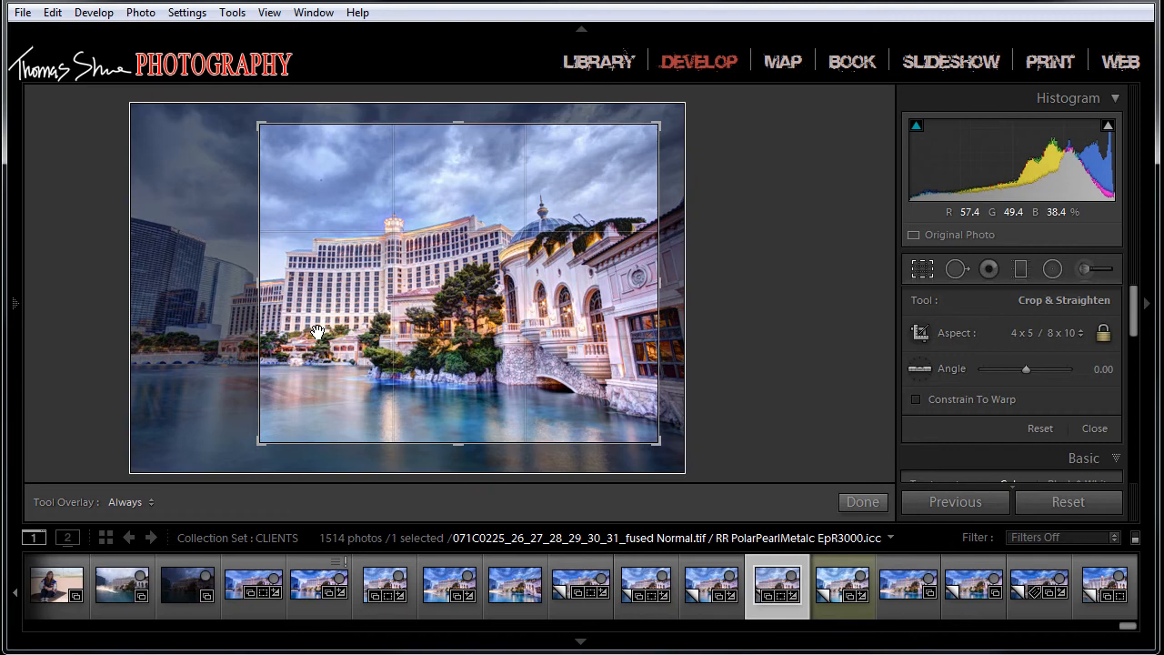
key("Return")
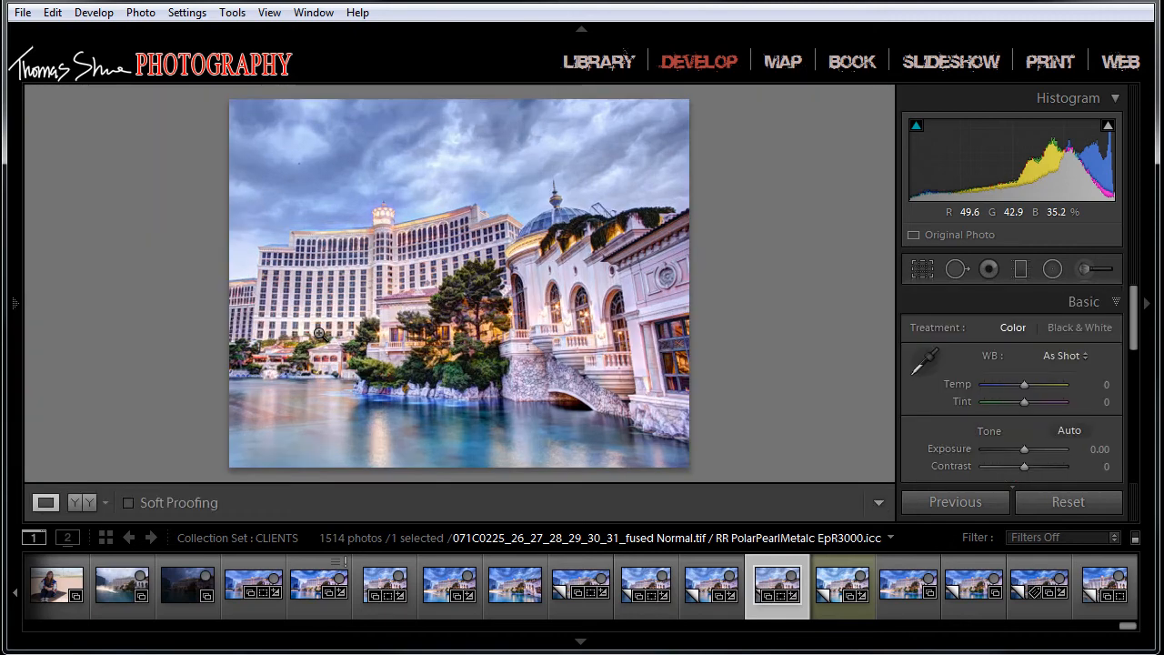
Step: Return to the Print module and set the page's paper source to Sheet
left_click(1046, 61)
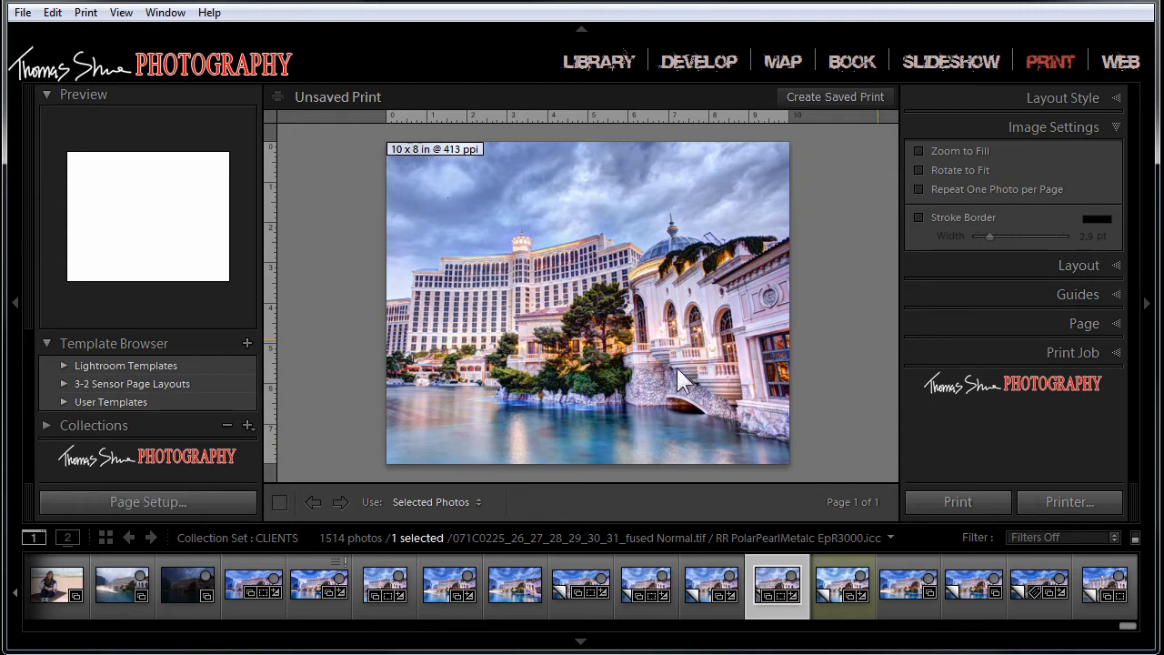
left_click(160, 505)
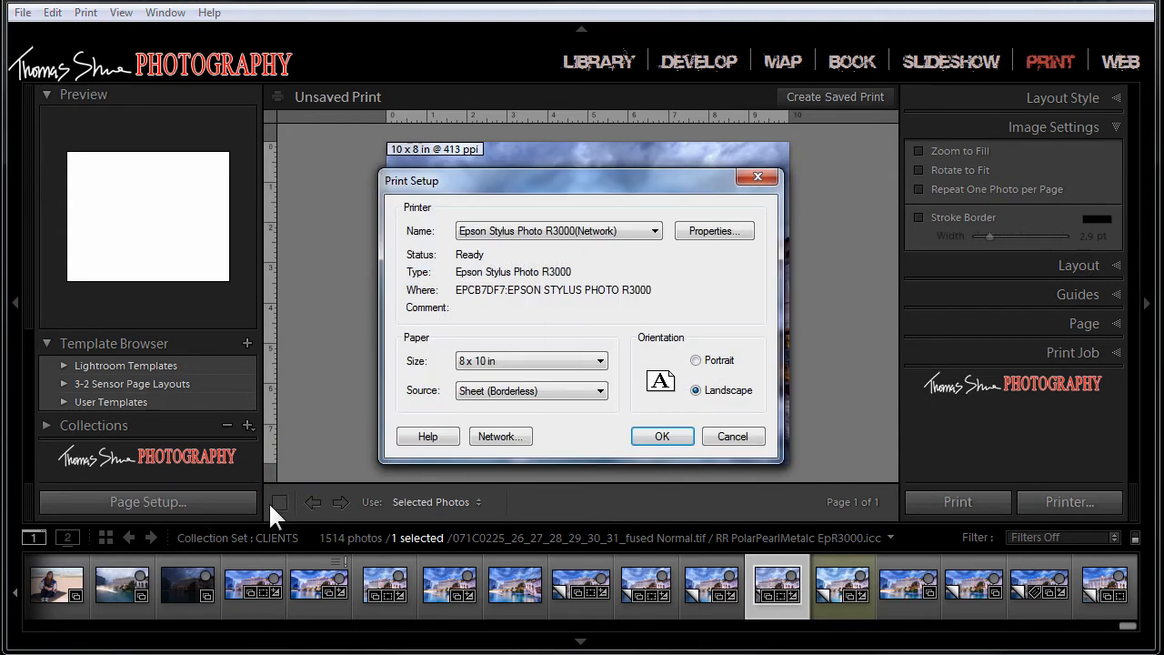
left_click(600, 391)
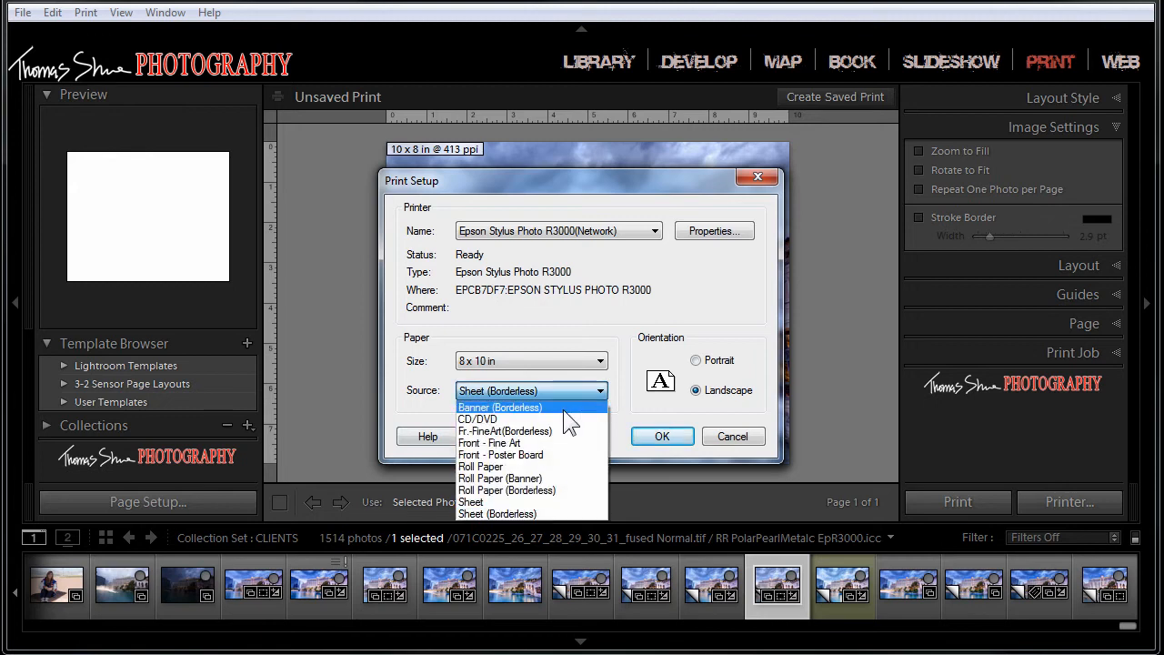
left_click(489, 504)
left_click(637, 437)
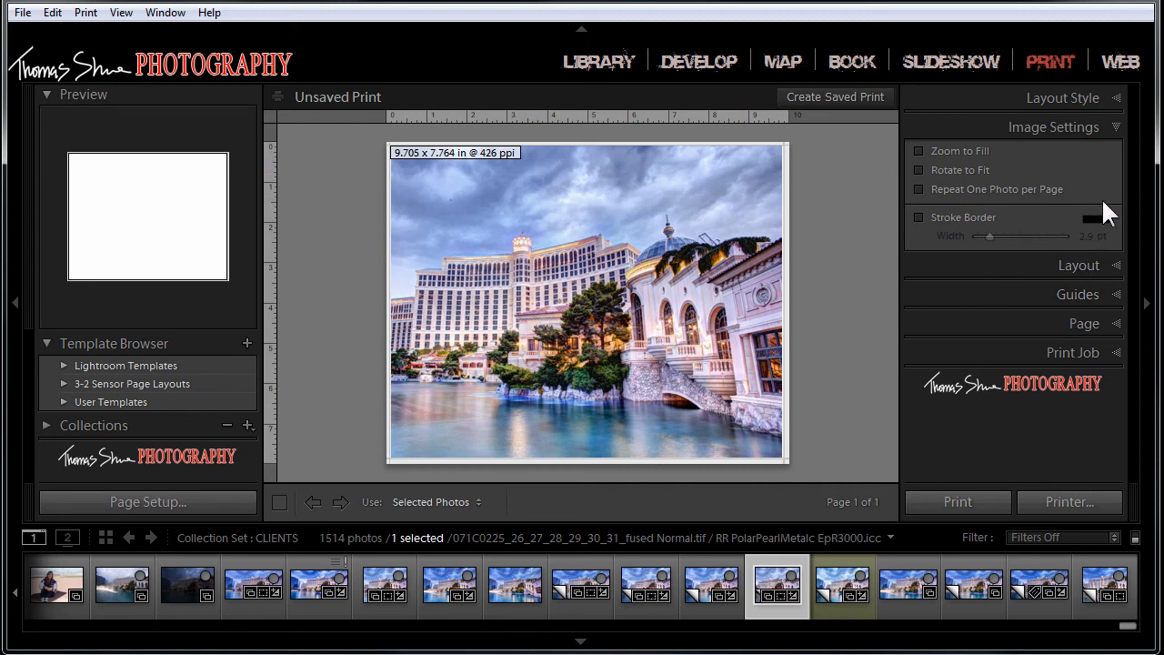
Step: Set the layout margins to 0.50 in left and right, 0.72 in top and 1.08 in bottom
left_click(1118, 267)
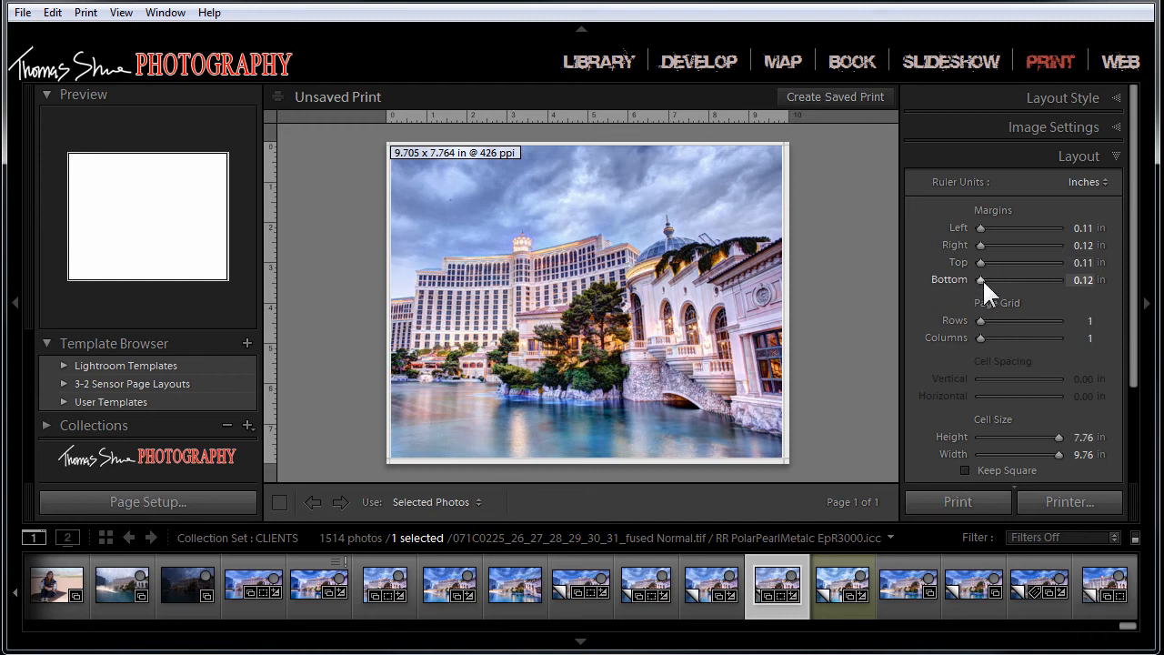
mouse_move(977, 278)
left_mouse_down()
mouse_move(988, 278)
mouse_move(983, 262)
left_mouse_up()
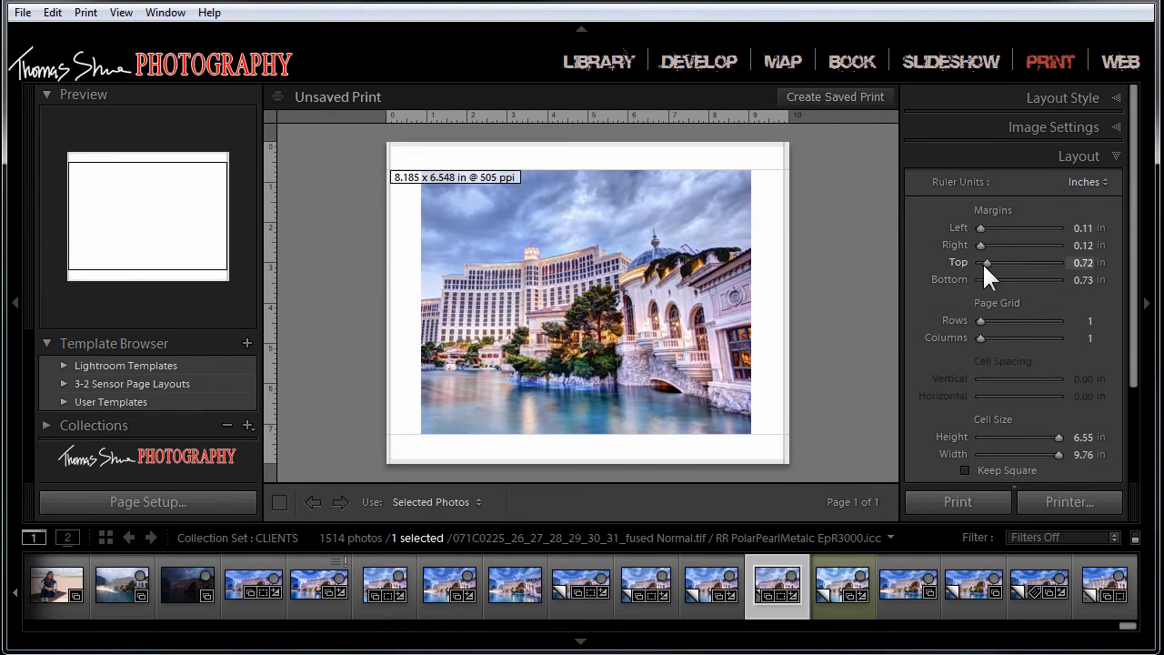
left_click(1084, 262)
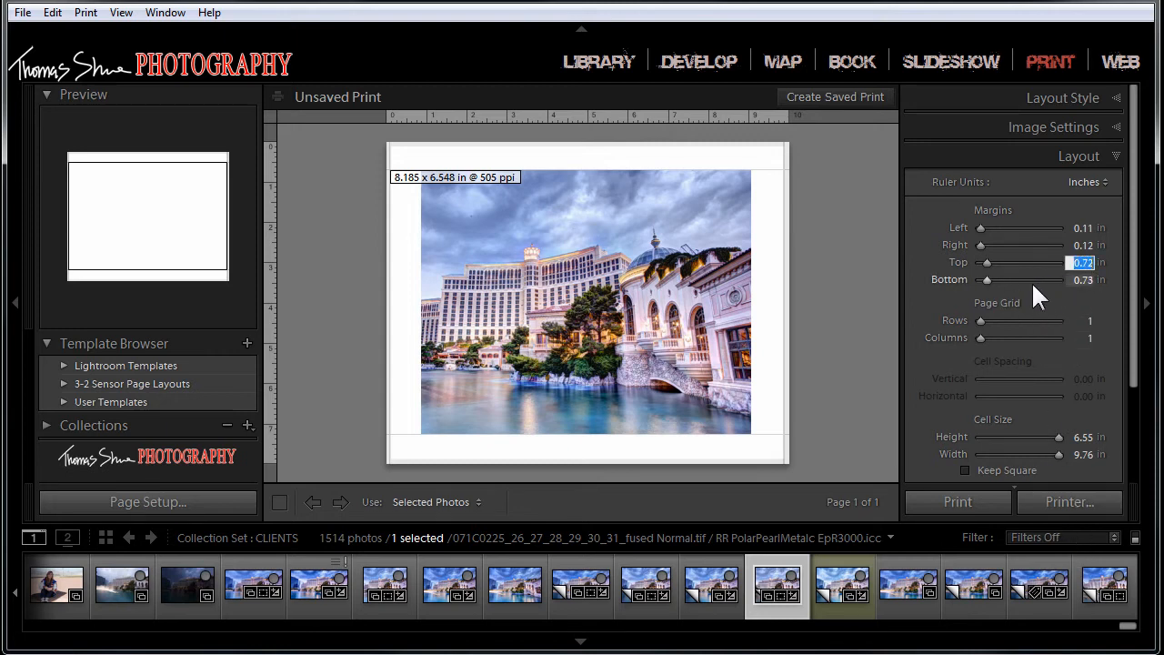
left_click(1082, 245)
type(".5")
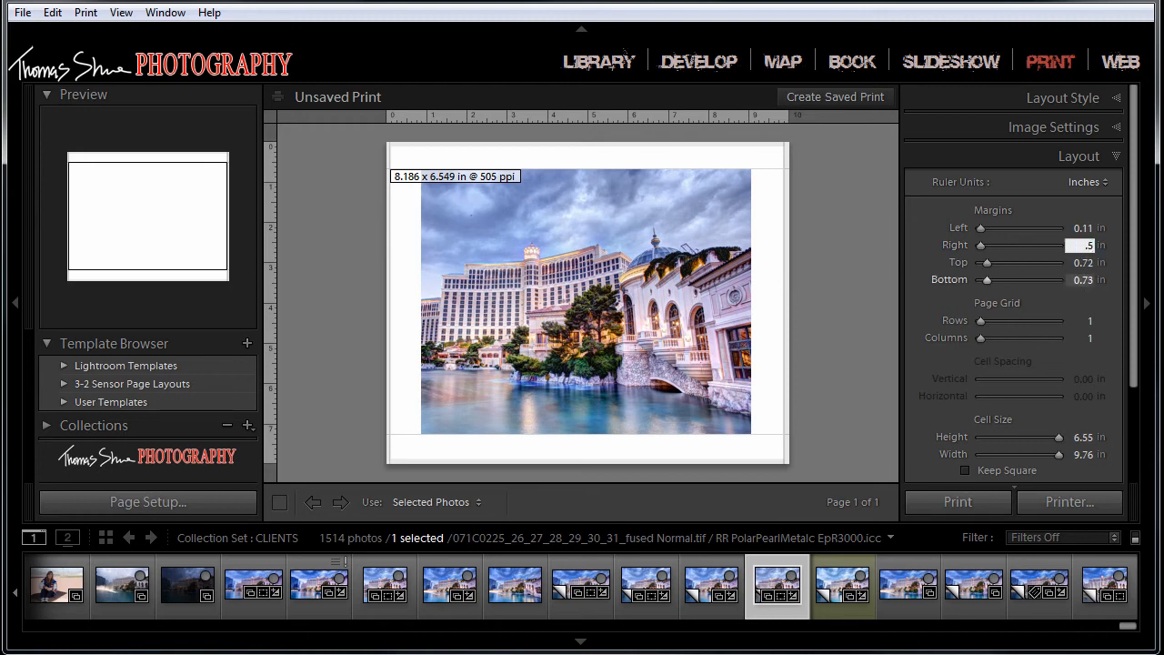
left_click(1085, 228)
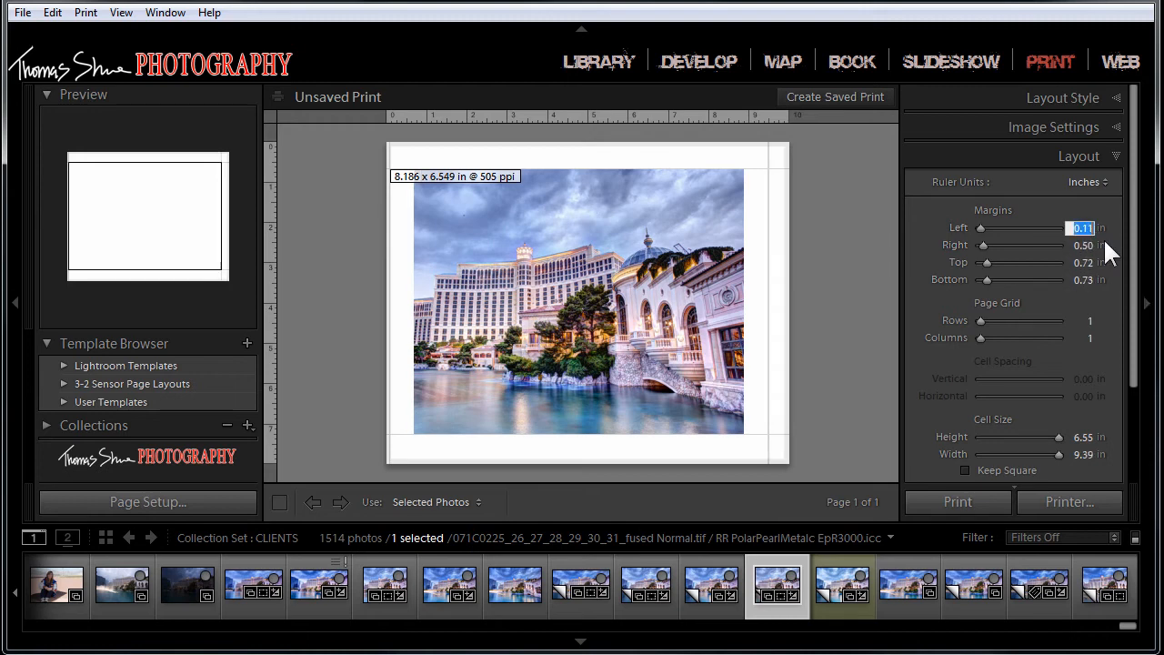
type(".5")
key("Return")
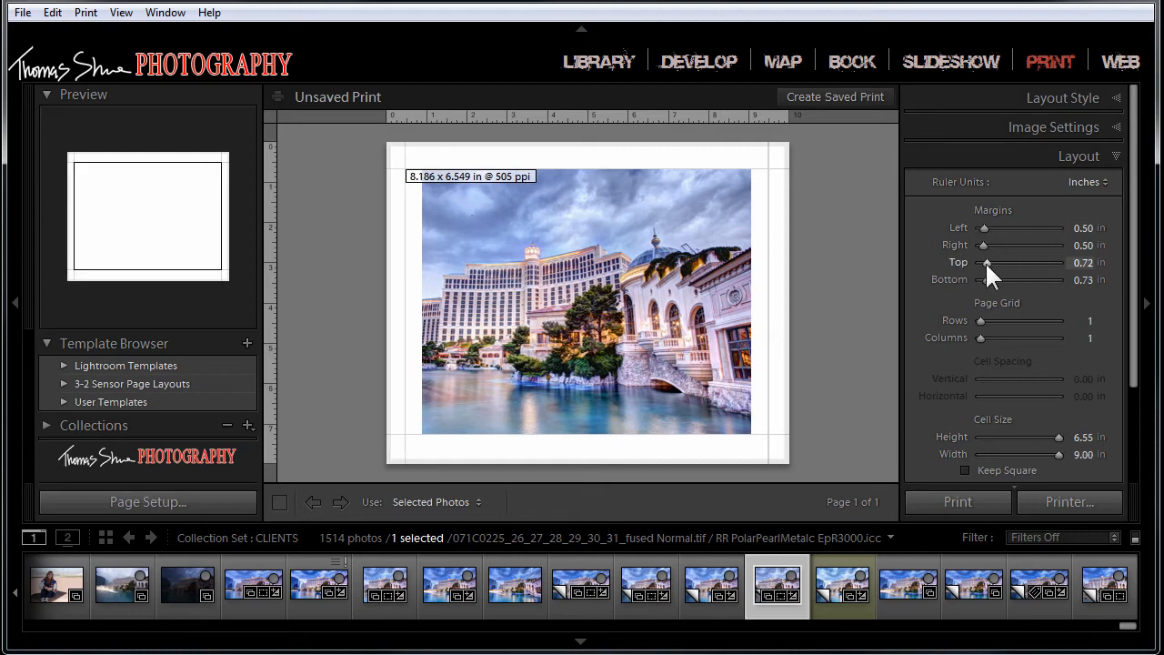
left_click_drag(985, 278, 988, 279)
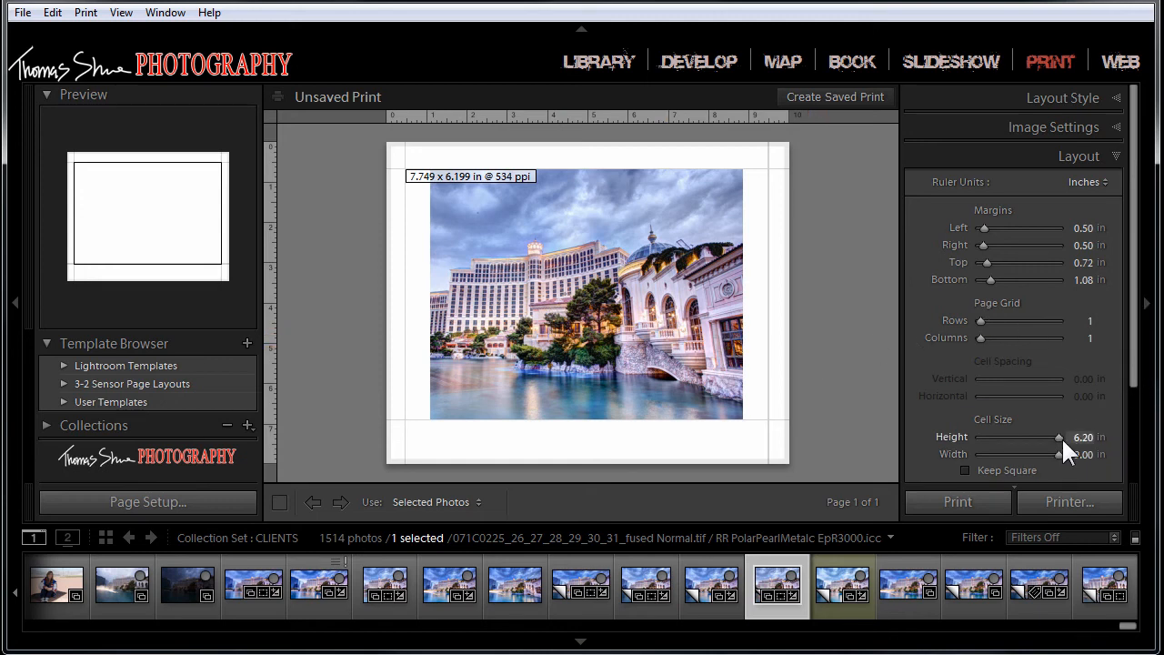
left_click_drag(1134, 373, 1136, 421)
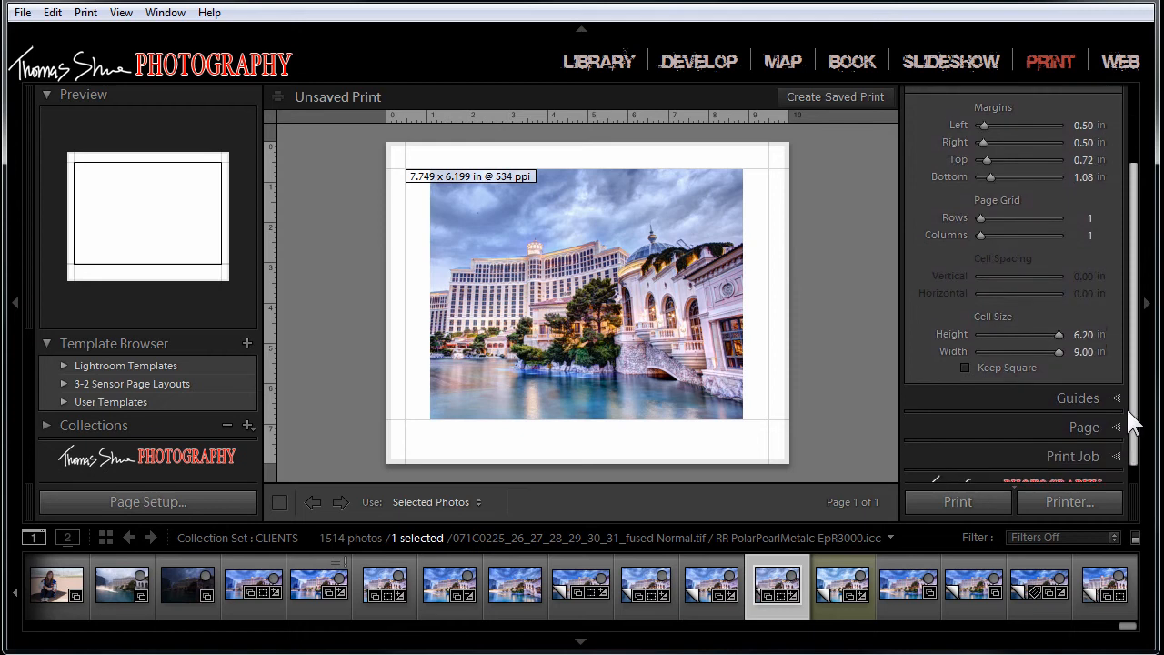
Step: Hide the guides around the print layout and look over the page options
left_click(1115, 400)
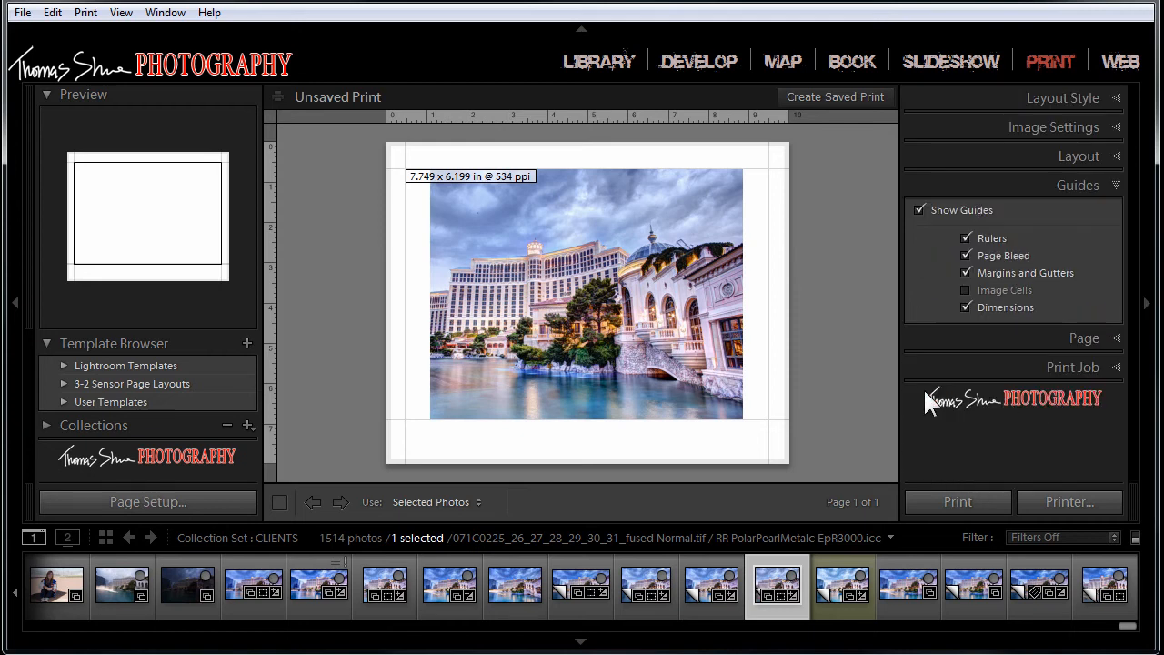
left_click(919, 210)
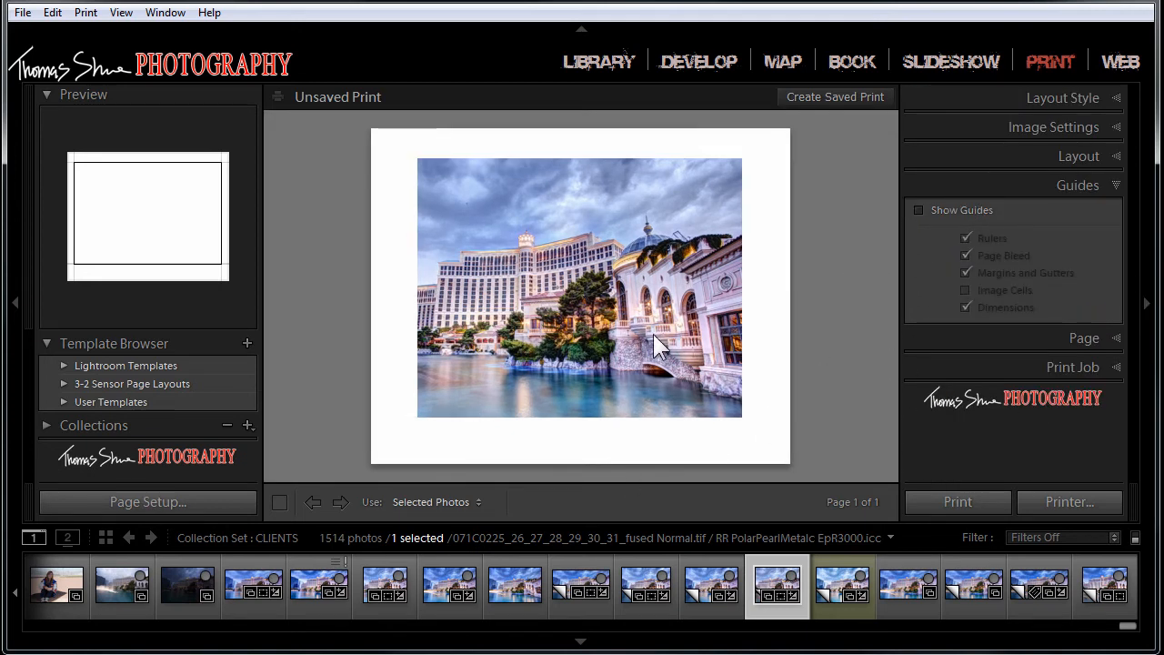
left_click(1117, 338)
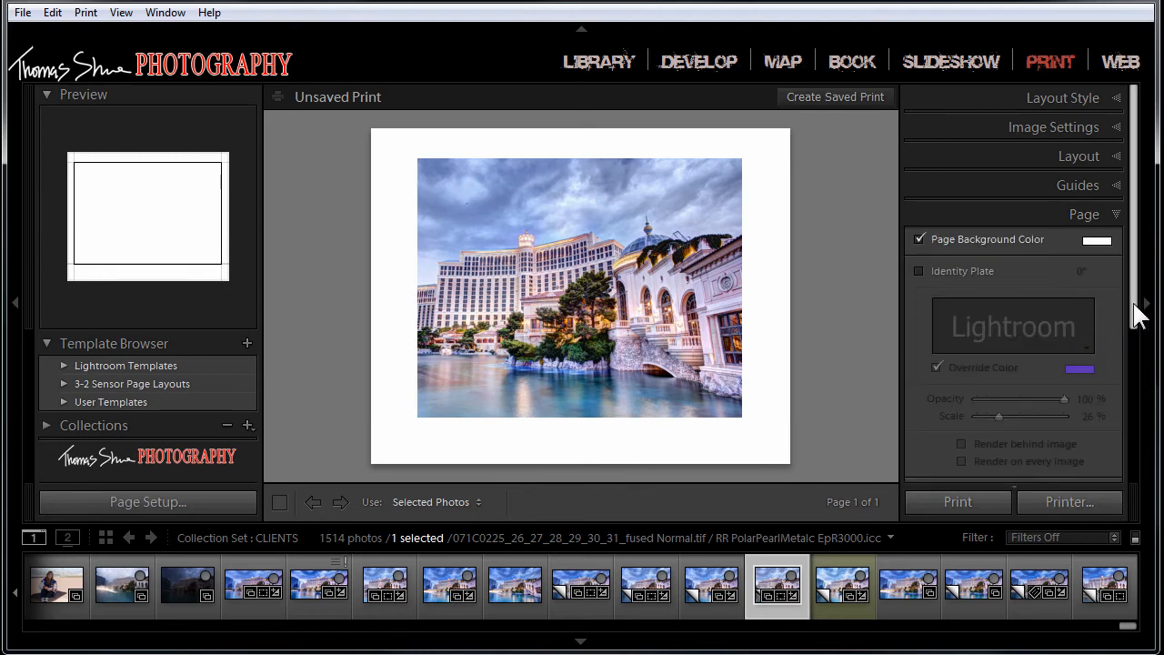
left_click_drag(1137, 306, 1154, 537)
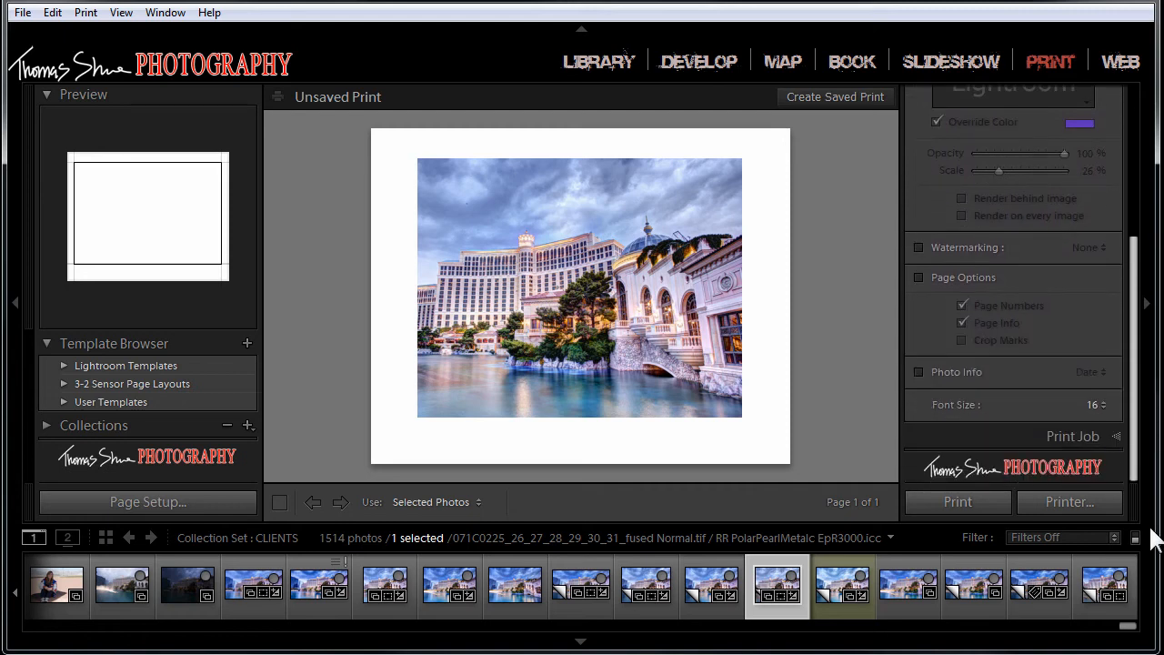
Step: Set the print job's color management profile to RR PolarPearlMetalc EpR3000.icc, after trying Managed by Printer
left_click(1122, 436)
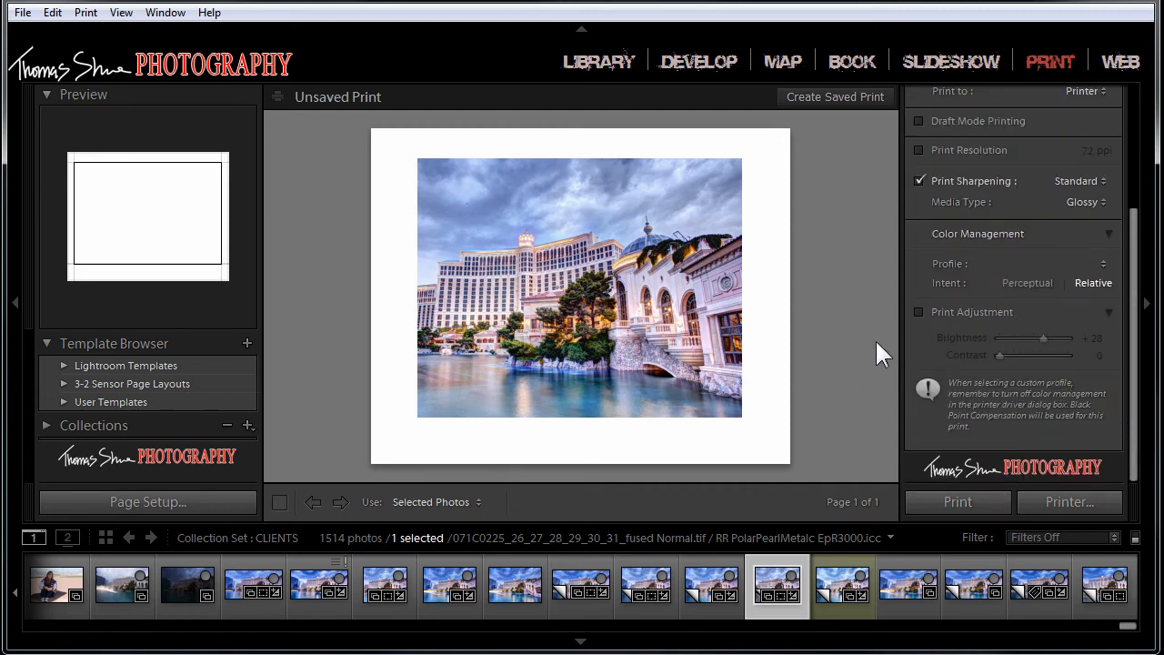
left_click_drag(1133, 283, 1130, 259)
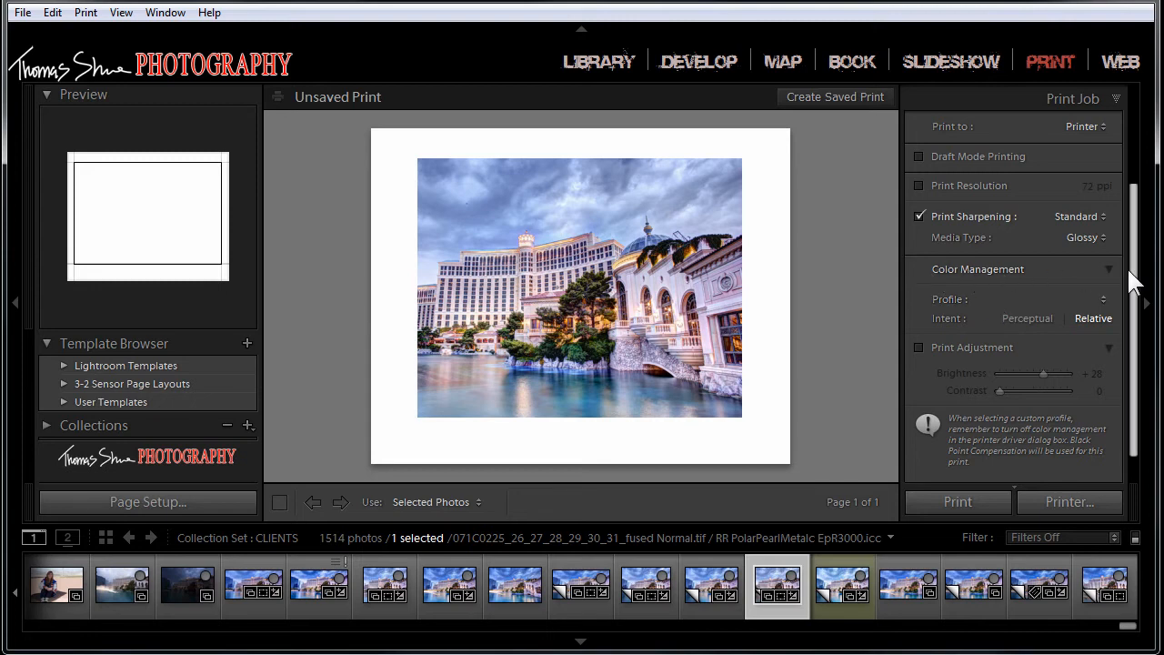
left_click(1102, 298)
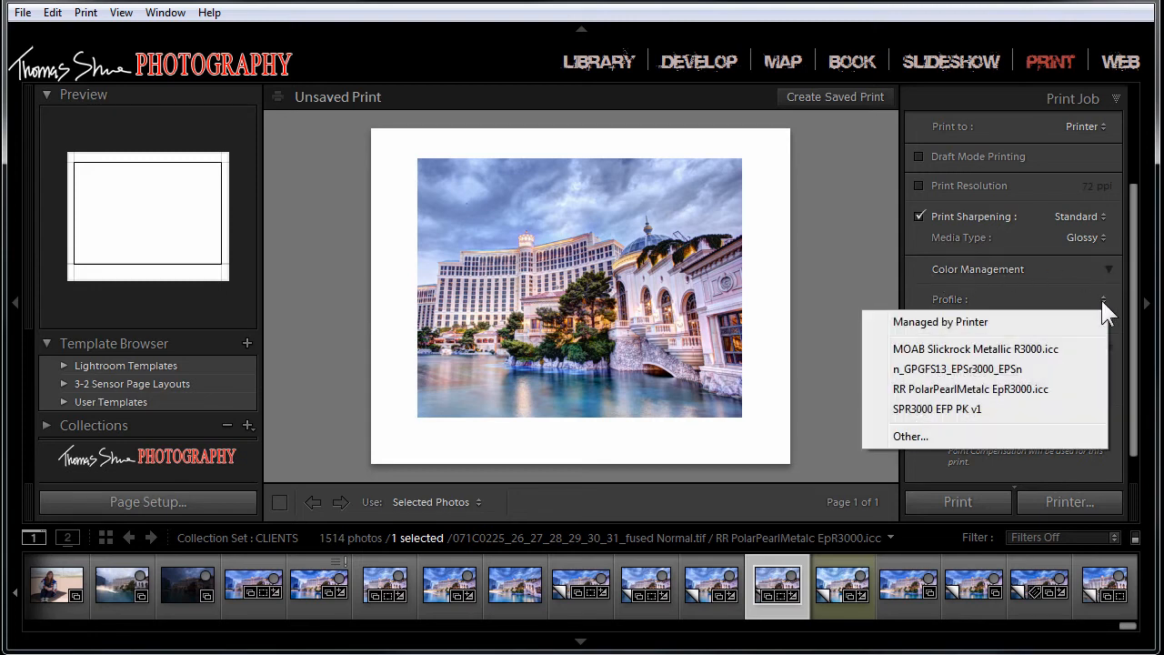
left_click(951, 323)
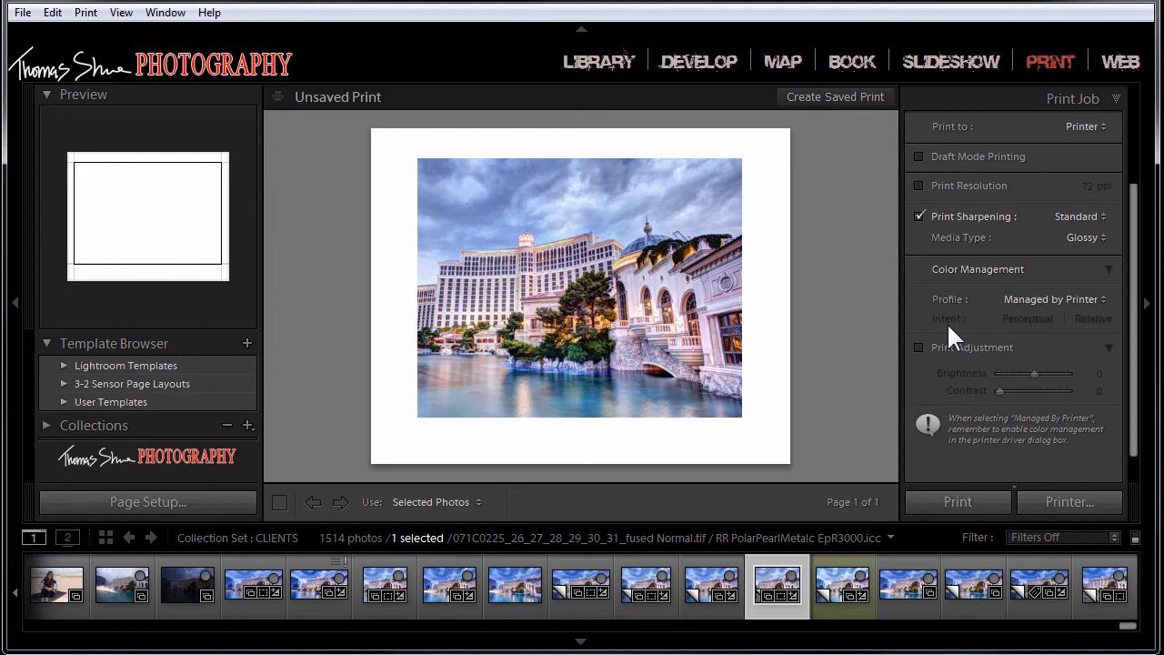
left_click(1099, 299)
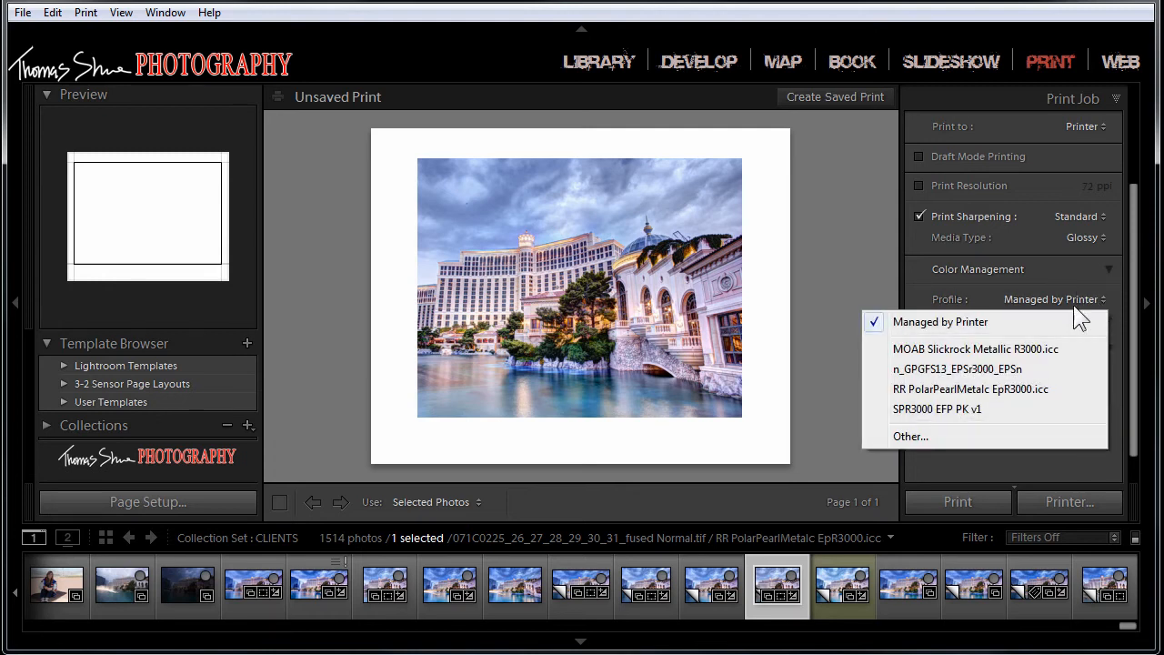
left_click(902, 390)
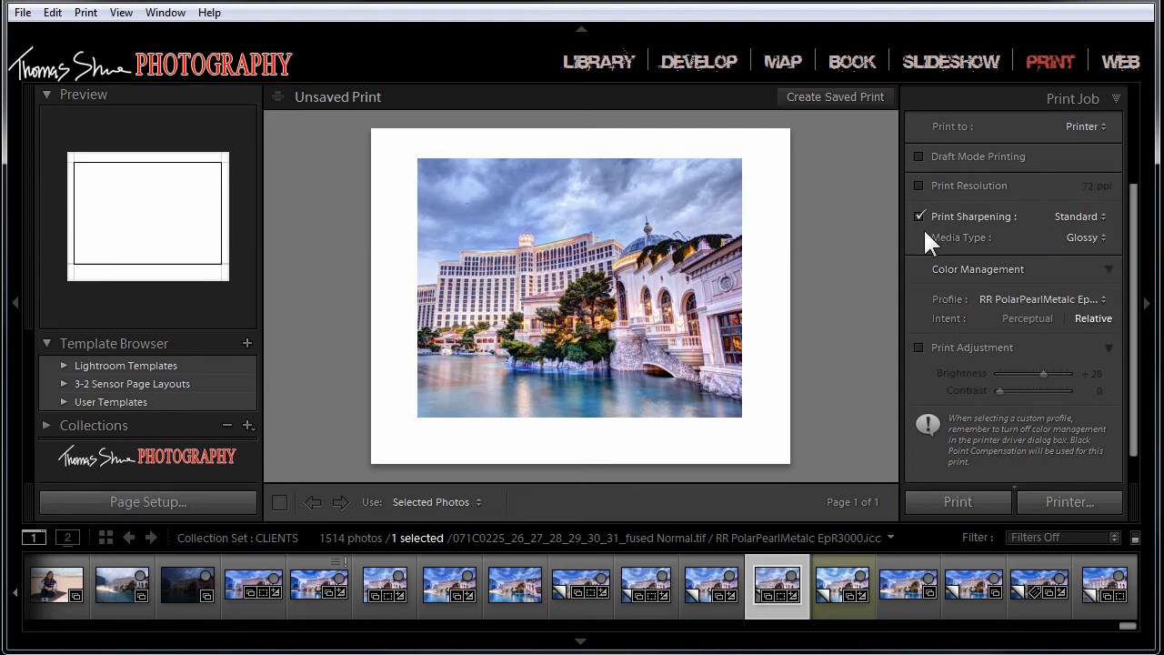
Step: Try a custom print resolution of 264 ppi and switch the resolution override back off
left_click(920, 186)
mouse_move(1092, 188)
left_mouse_down()
mouse_move(1155, 188)
mouse_move(1082, 187)
left_mouse_up()
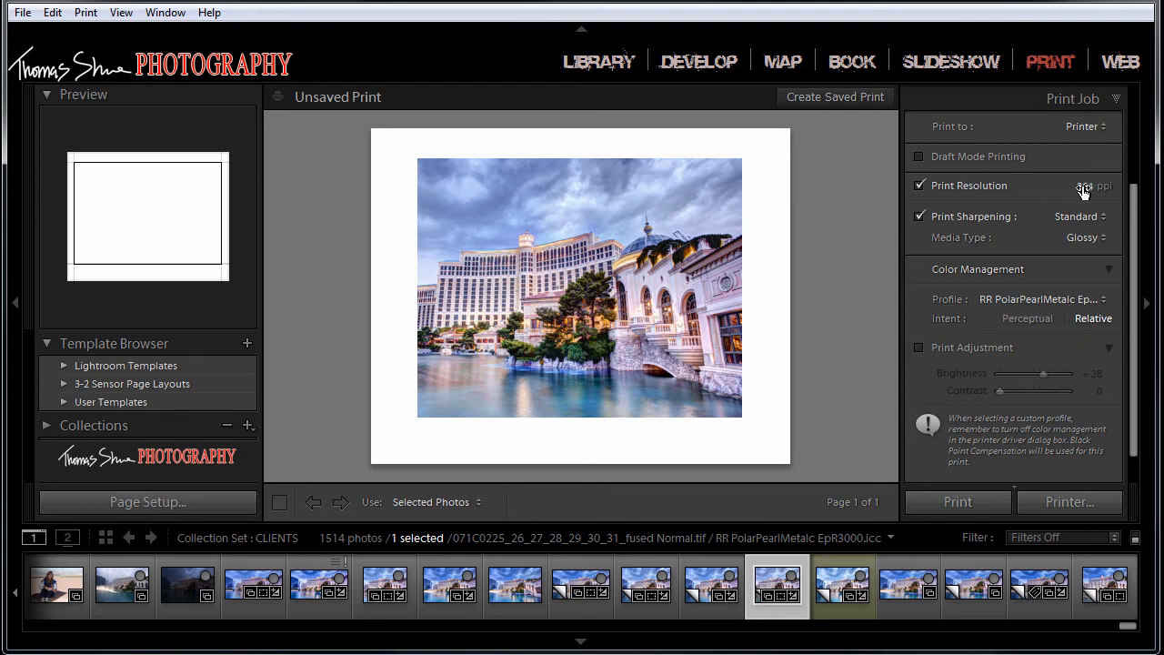
left_click(918, 185)
left_click(919, 216)
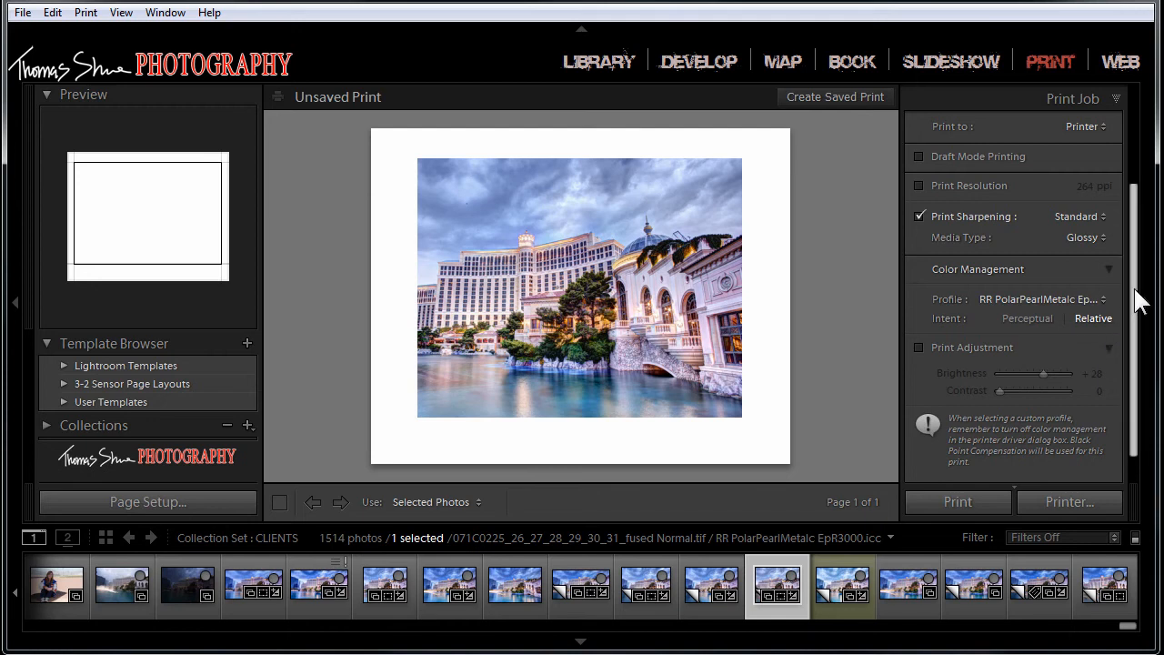
Step: Try the print adjustment with its brightness moved down and up to +39, and disable the adjustment again
scroll(1140, 300, "down", 1)
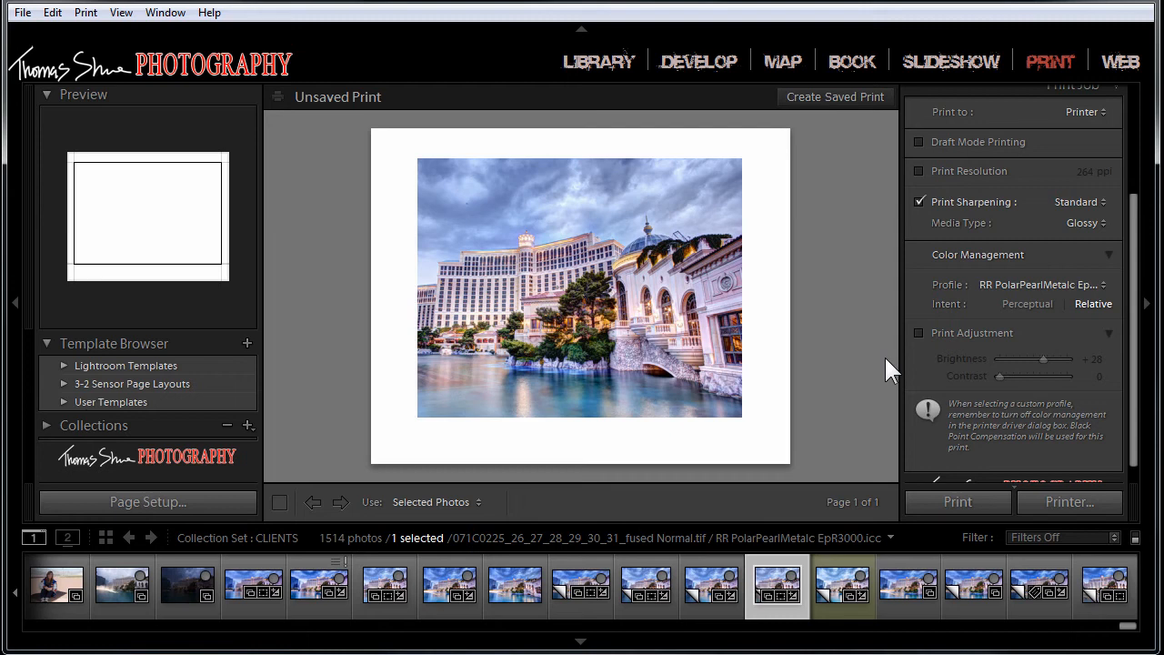
left_click(919, 333)
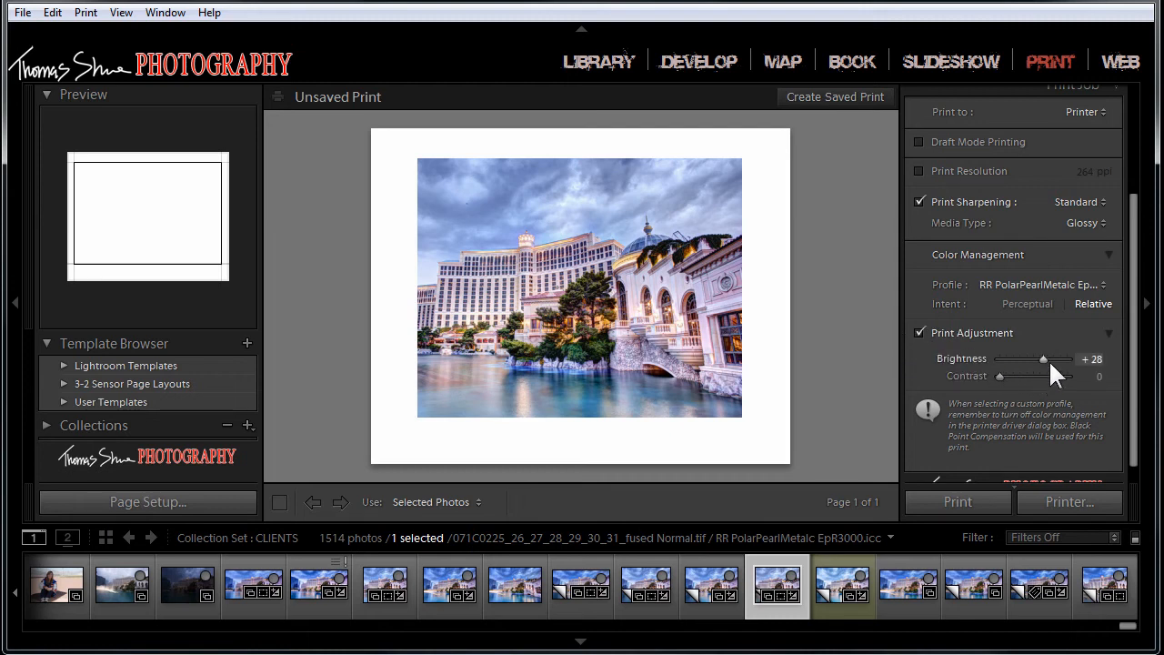
left_click_drag(1042, 355, 1031, 356)
left_click_drag(1031, 355, 1040, 355)
left_click_drag(1040, 357, 1050, 355)
left_click_drag(1047, 357, 1044, 358)
left_click(919, 333)
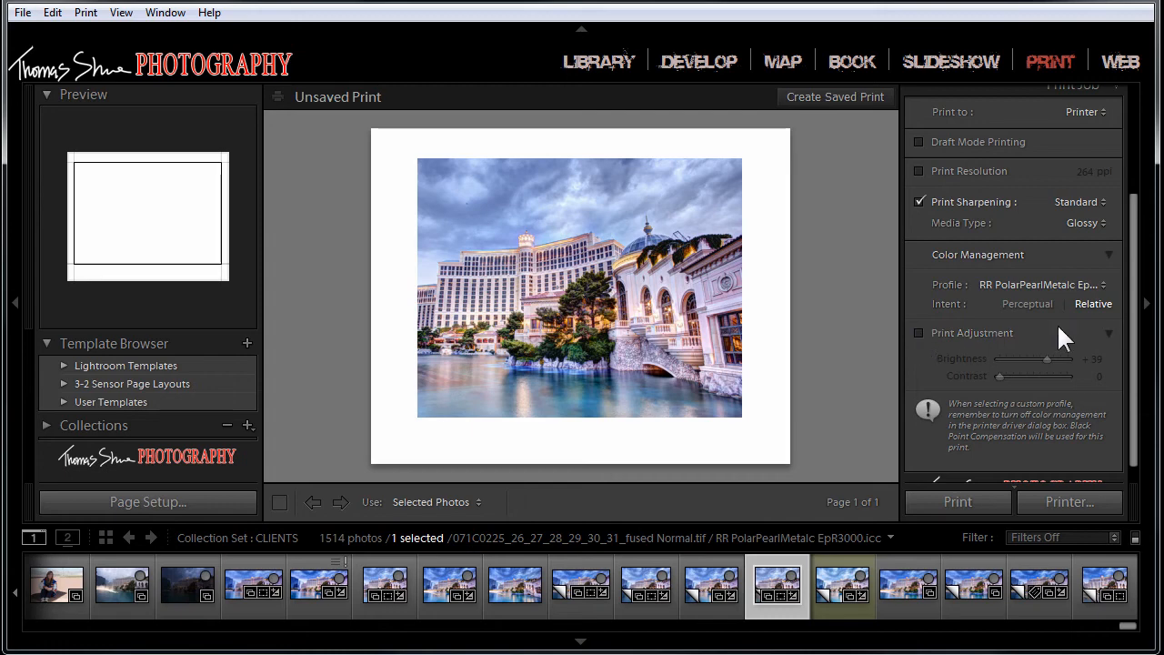
Step: Open the print dialog for the Epson Stylus Photo R3000(Network) and check the color mode options in its driver properties
left_click_drag(1137, 330, 1137, 364)
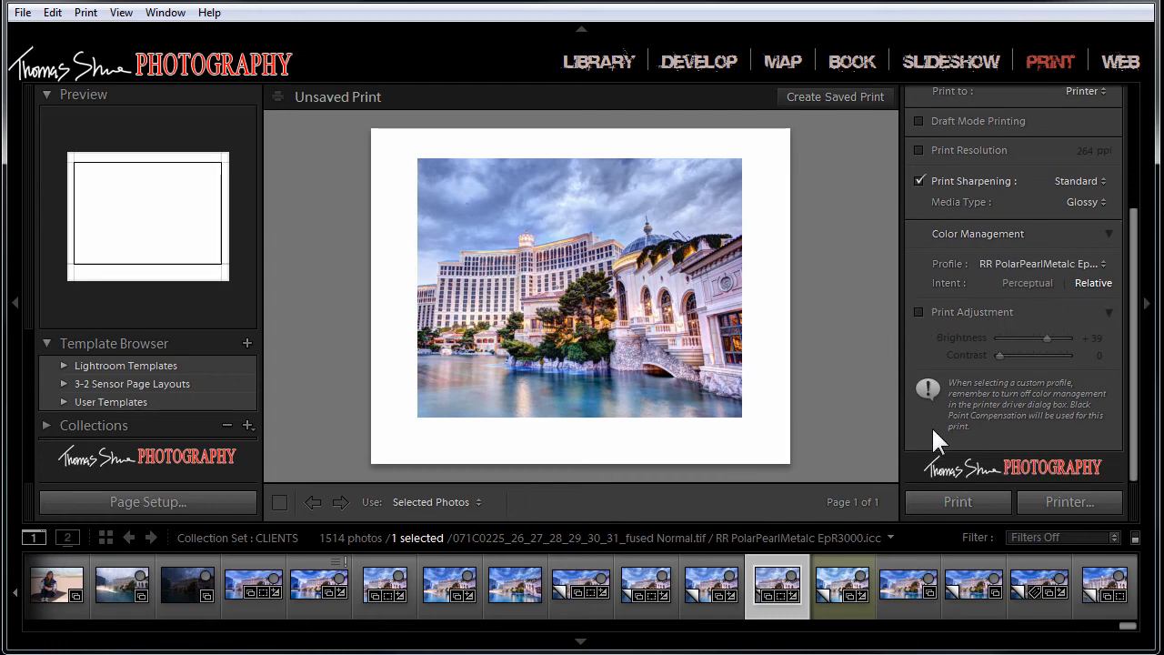
left_click(1045, 498)
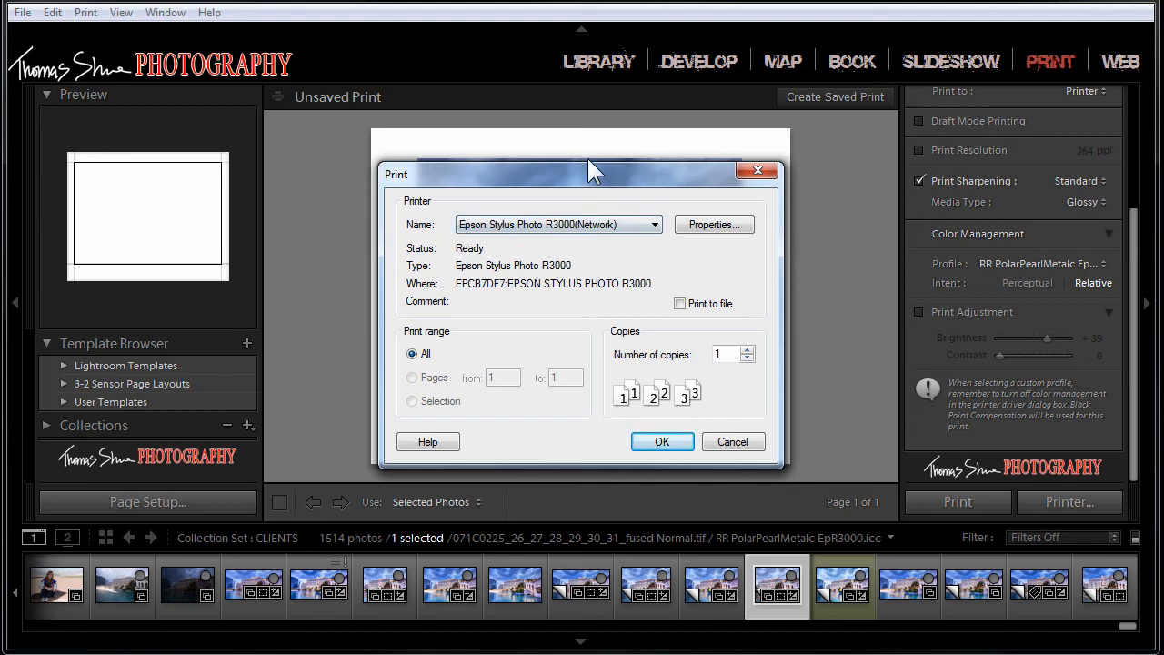
left_click(637, 178)
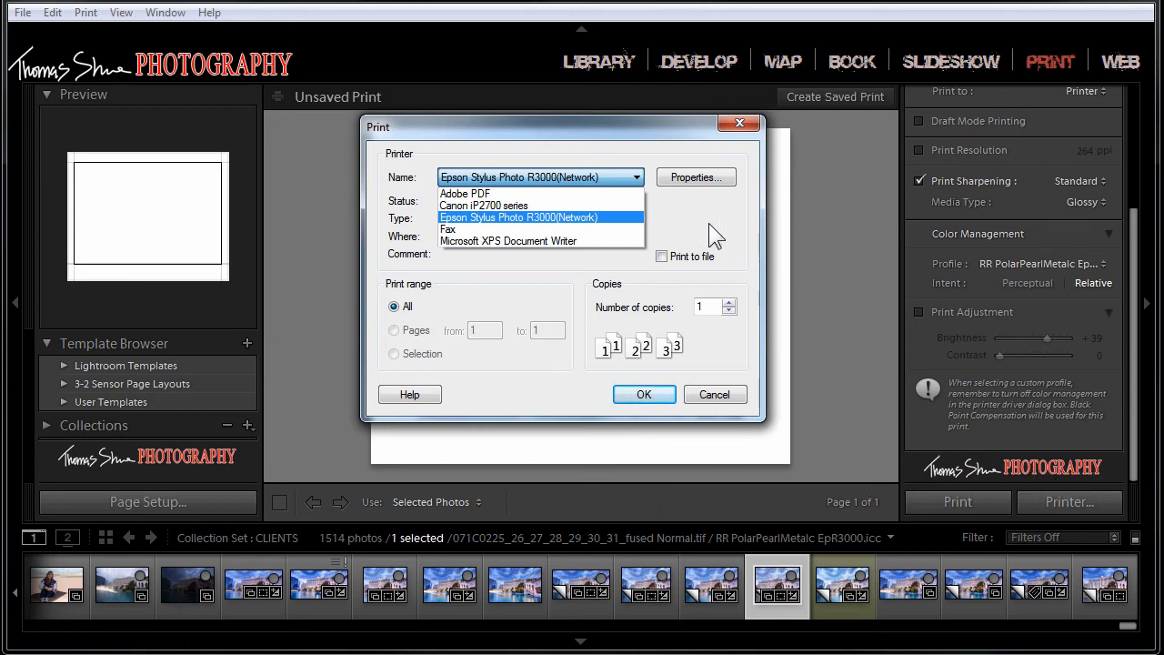
left_click(483, 219)
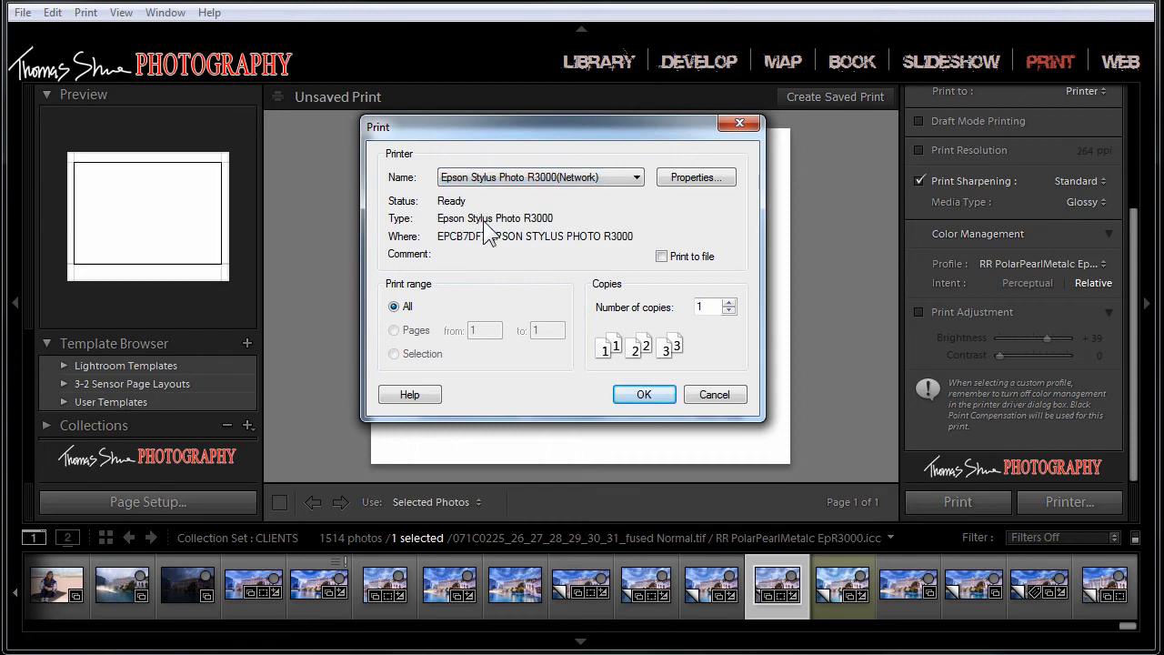
left_click(704, 179)
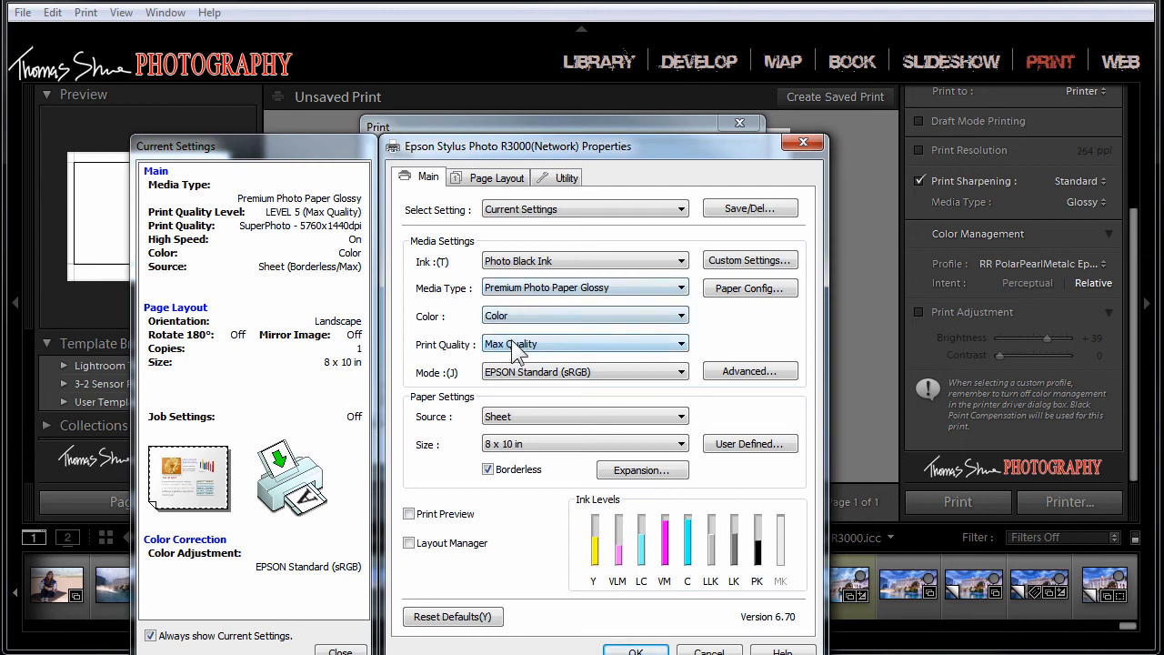
left_click(675, 373)
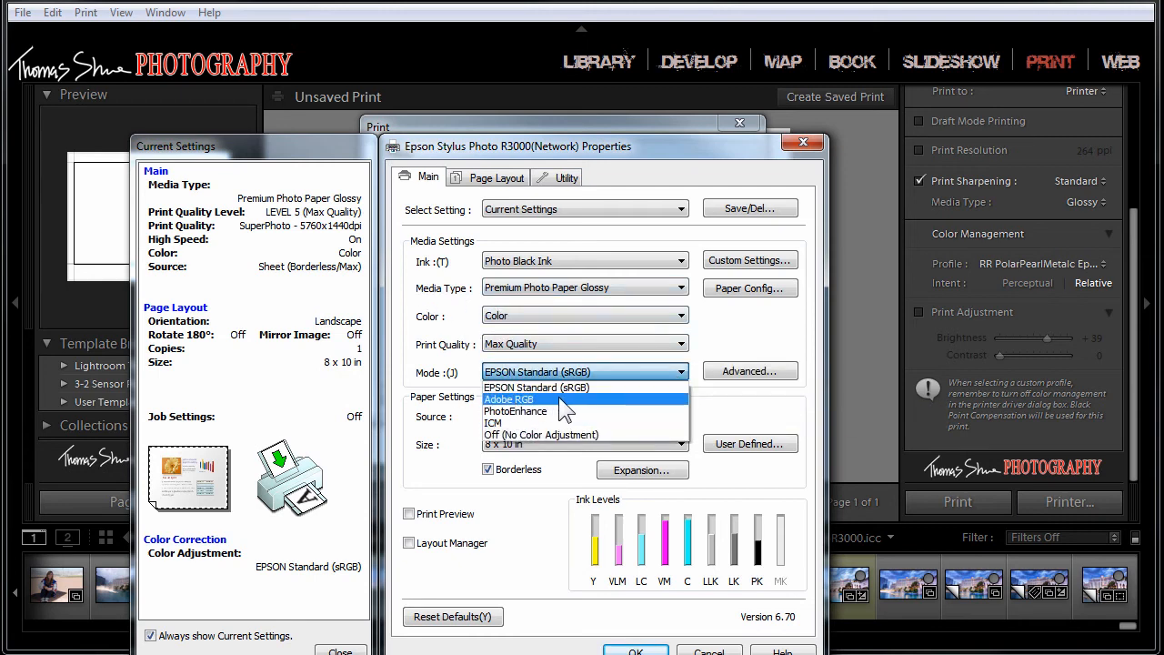
left_click(680, 371)
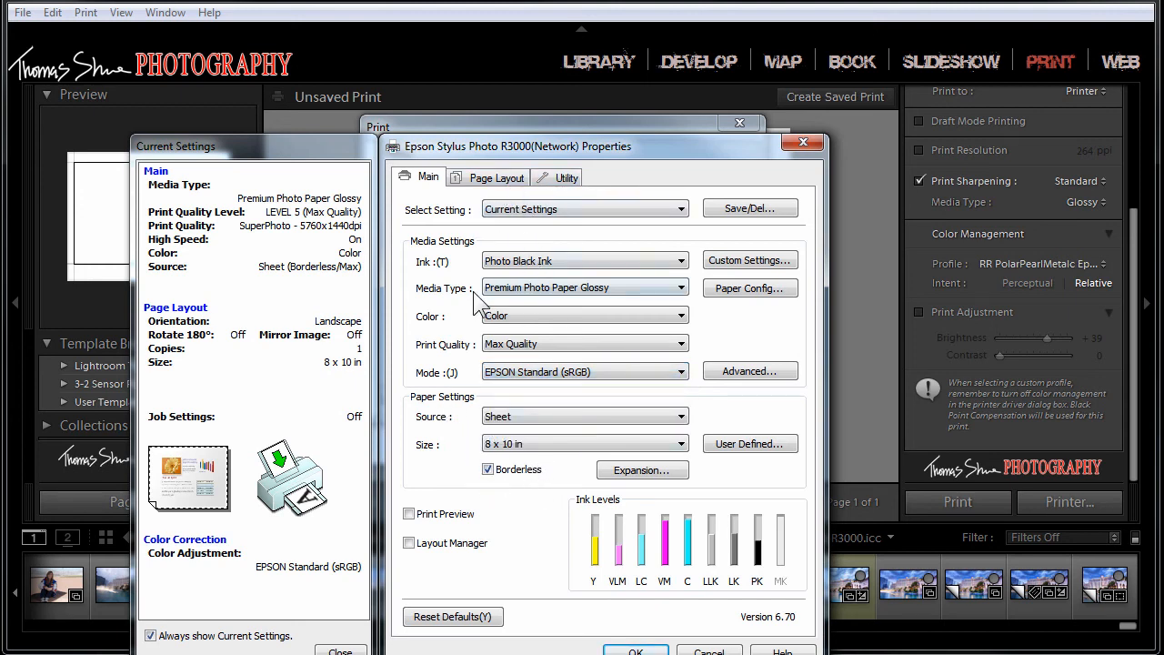
Step: Send the photo to the Epson printer, stop the running job and minimize its progress window
left_click(639, 651)
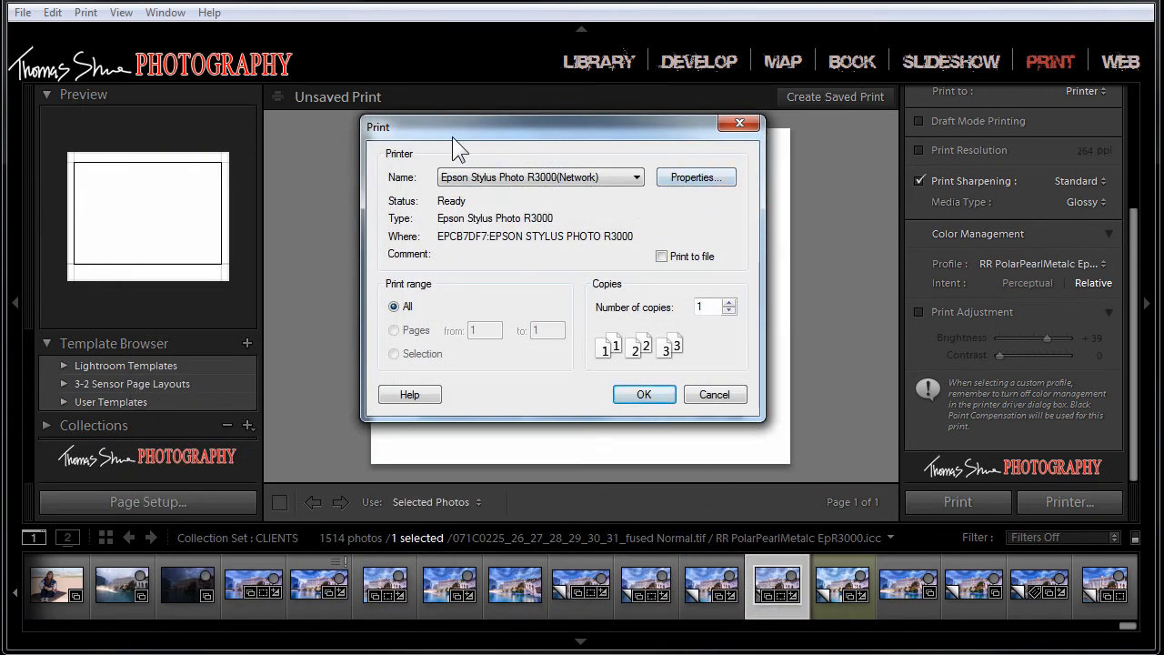
left_click(626, 398)
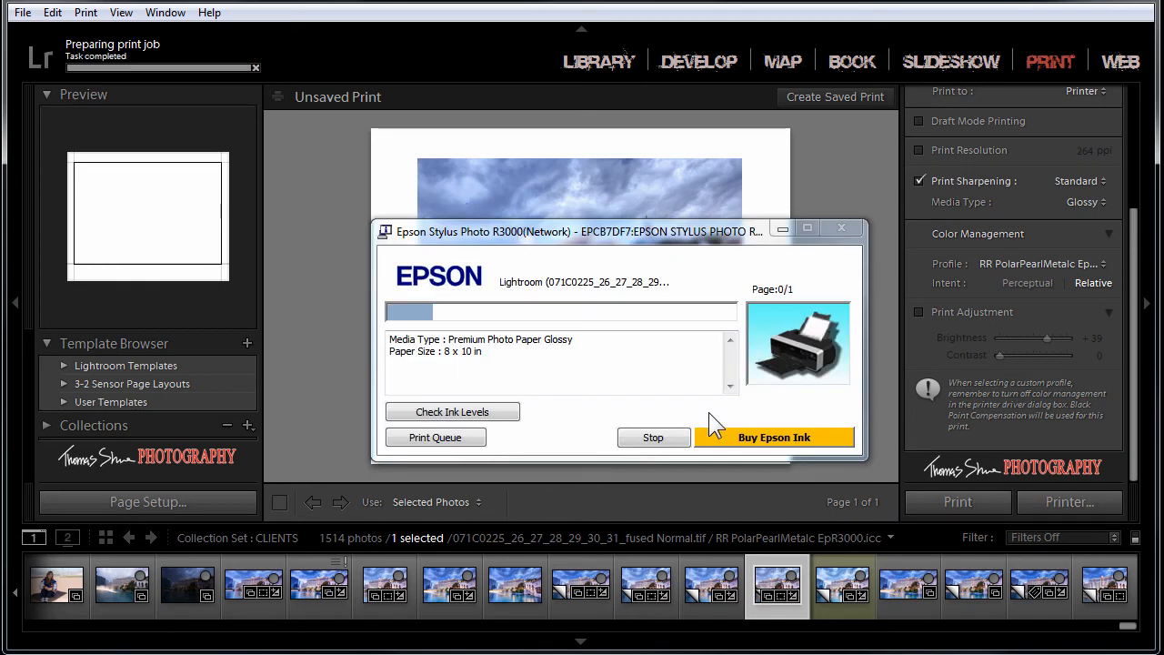
left_click(661, 437)
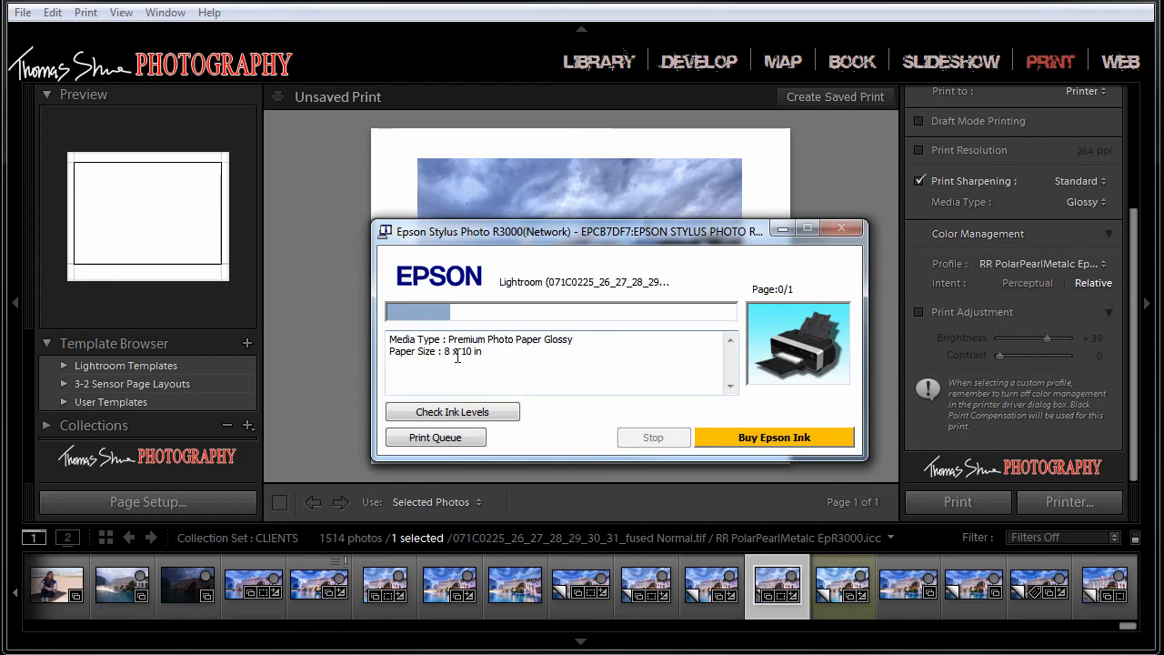
left_click(775, 227)
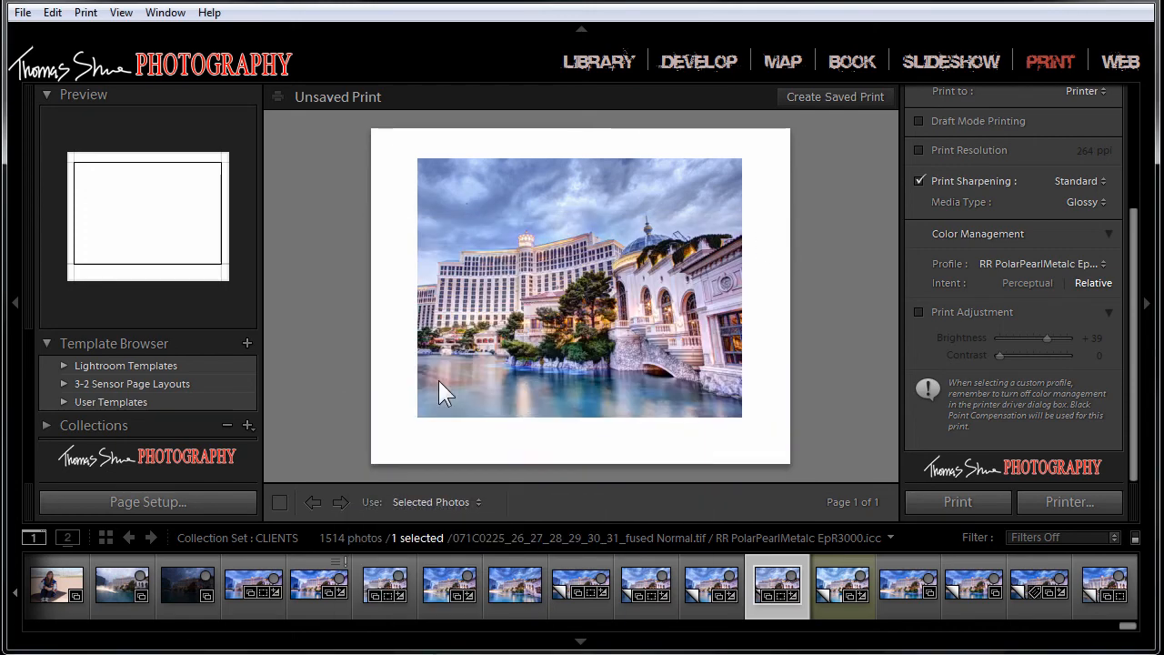
Step: Enable Print Preview in the Epson driver properties from the page setup, stopping the leftover print job along the way
left_click(189, 503)
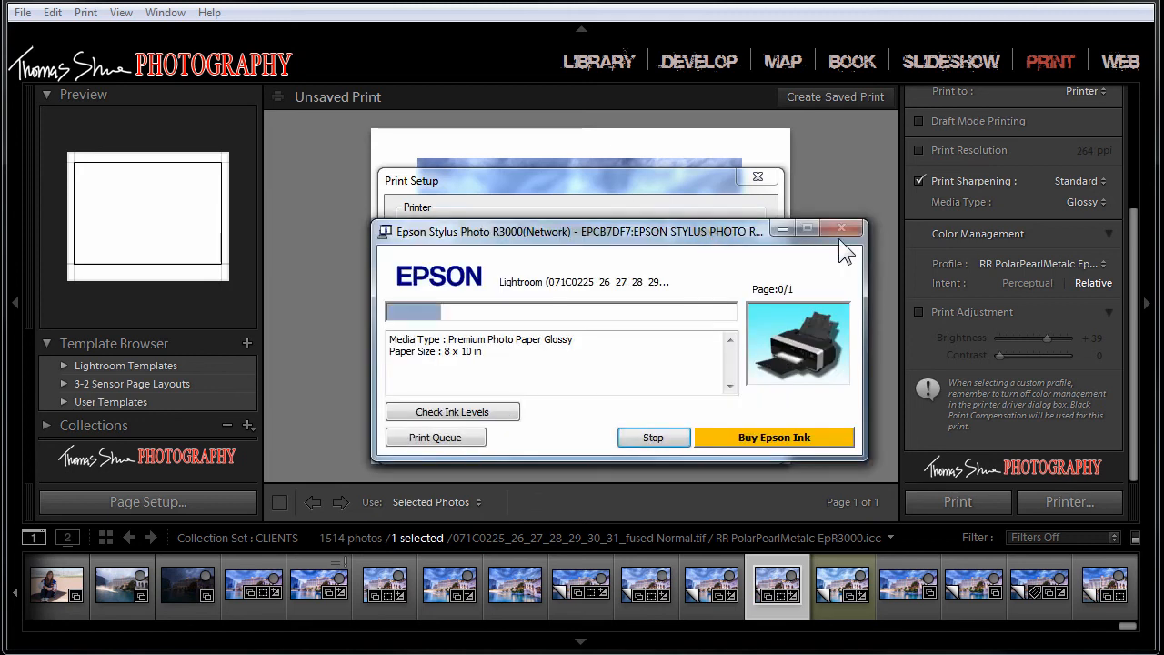
left_click(636, 438)
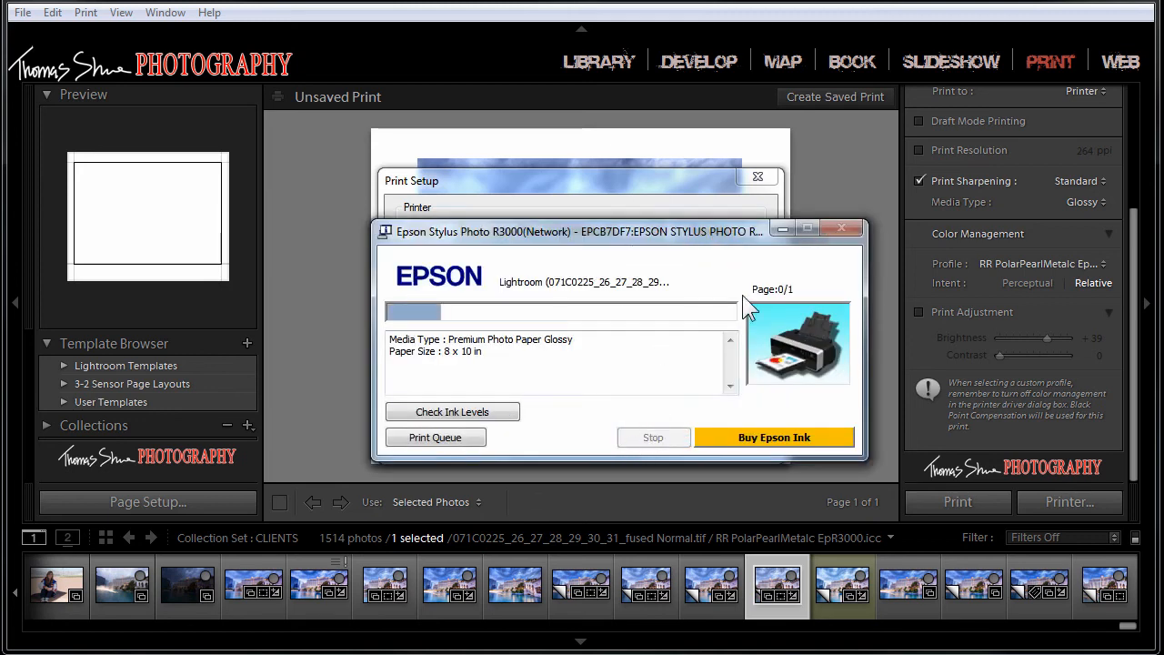
left_click(782, 231)
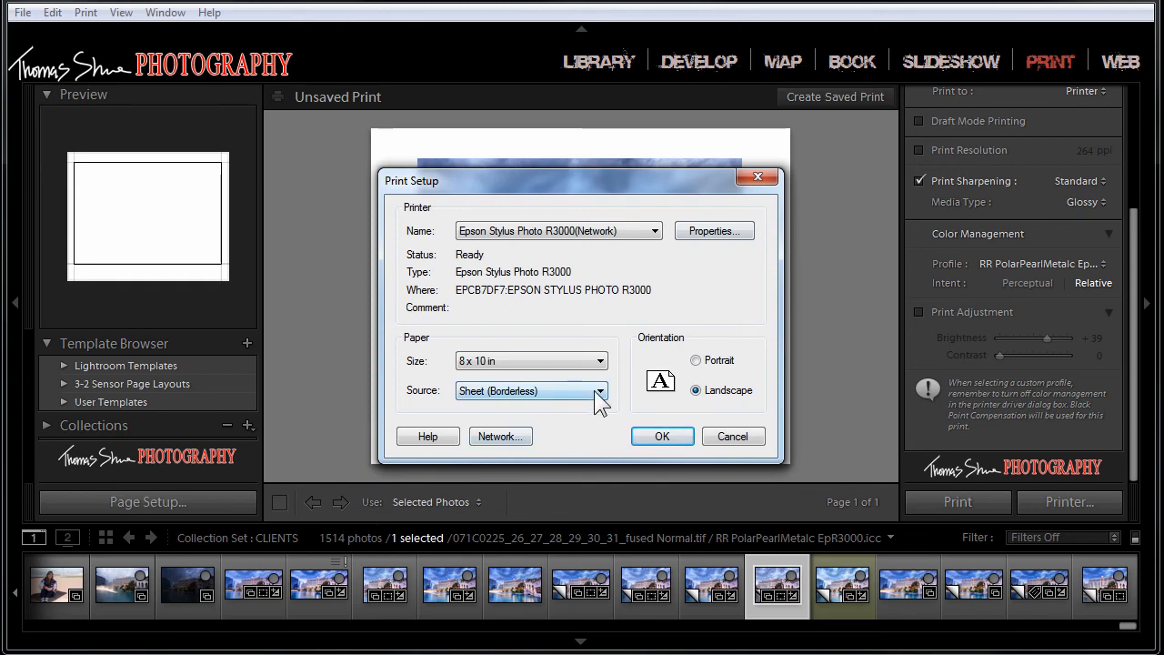
left_click(705, 231)
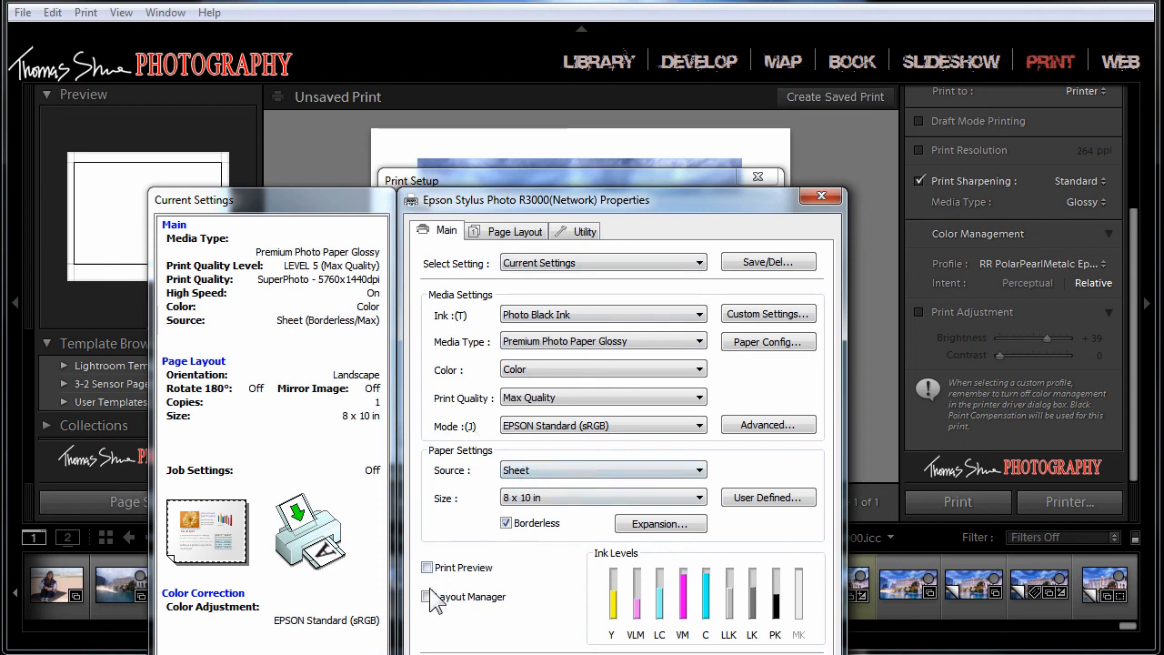
left_click(427, 567)
left_click_drag(479, 216, 380, 68)
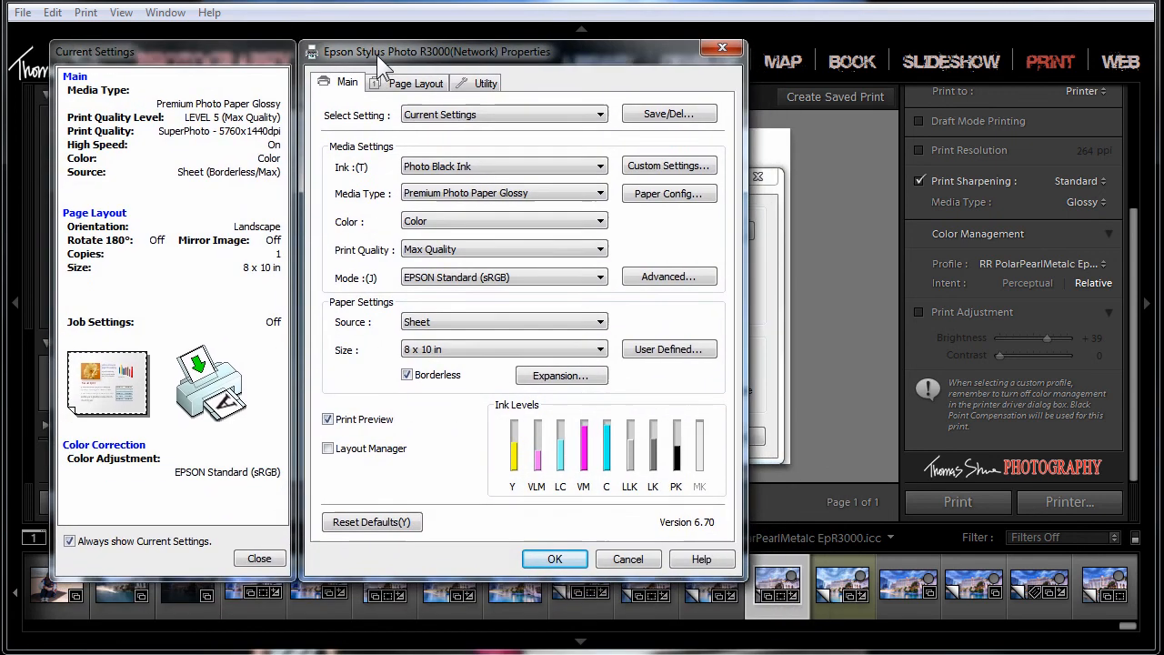
left_click(555, 558)
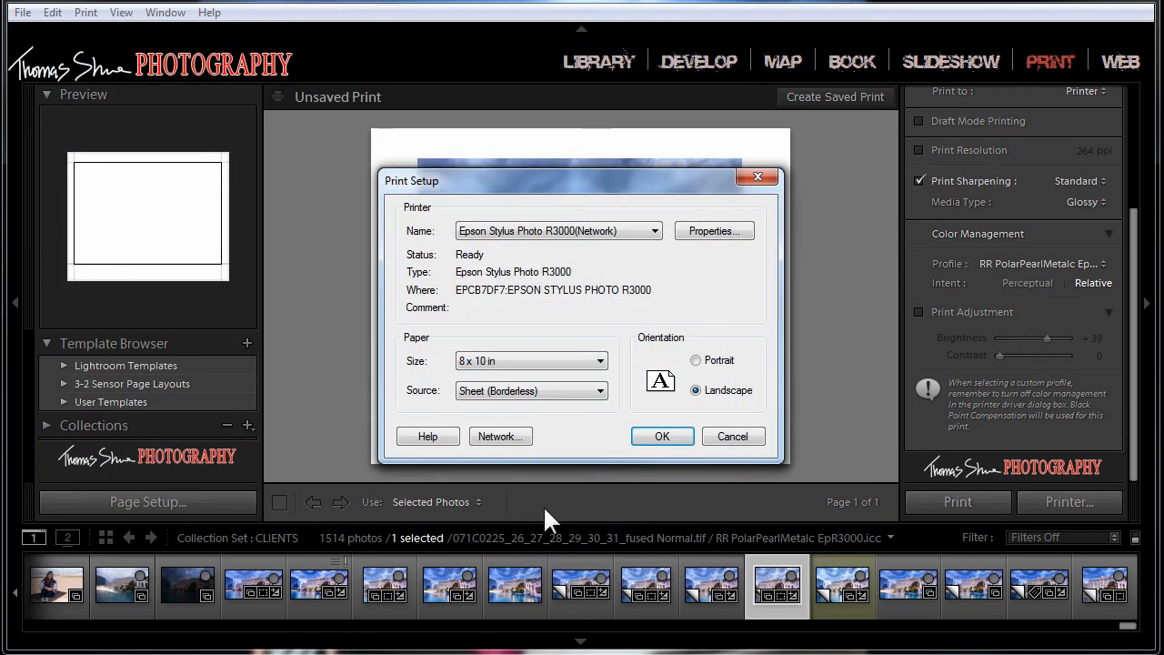
left_click(662, 436)
Step: Print the photo again, inspect the whole page in the Epson print preview and confirm printing the document
left_click(937, 496)
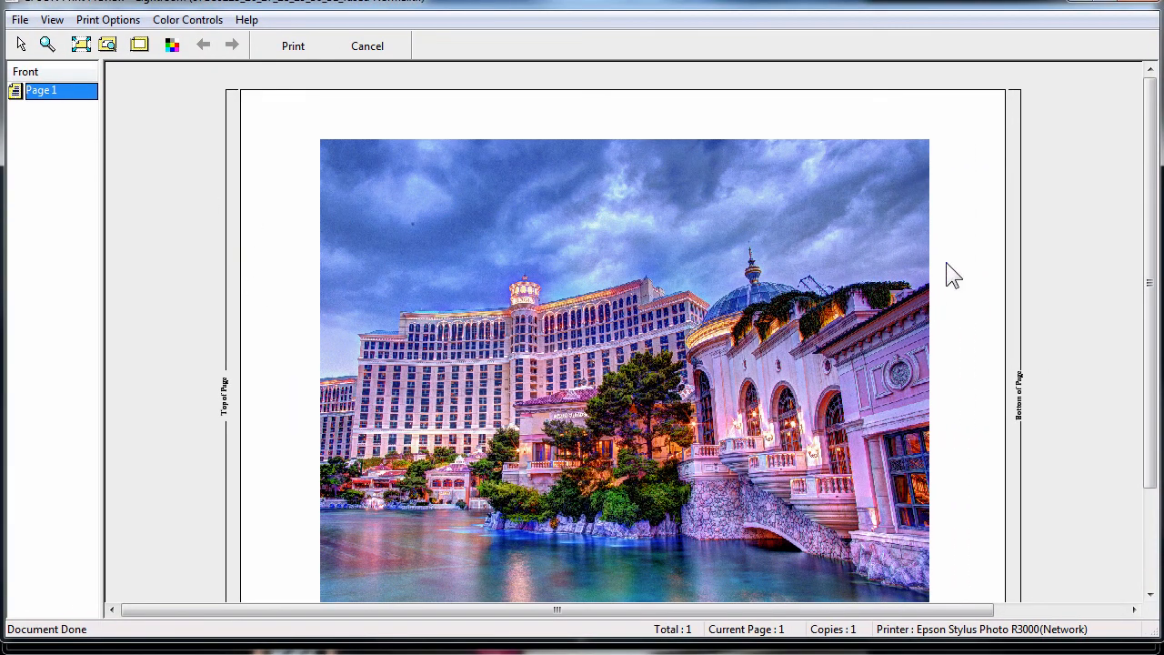
left_click_drag(1147, 252, 1150, 283)
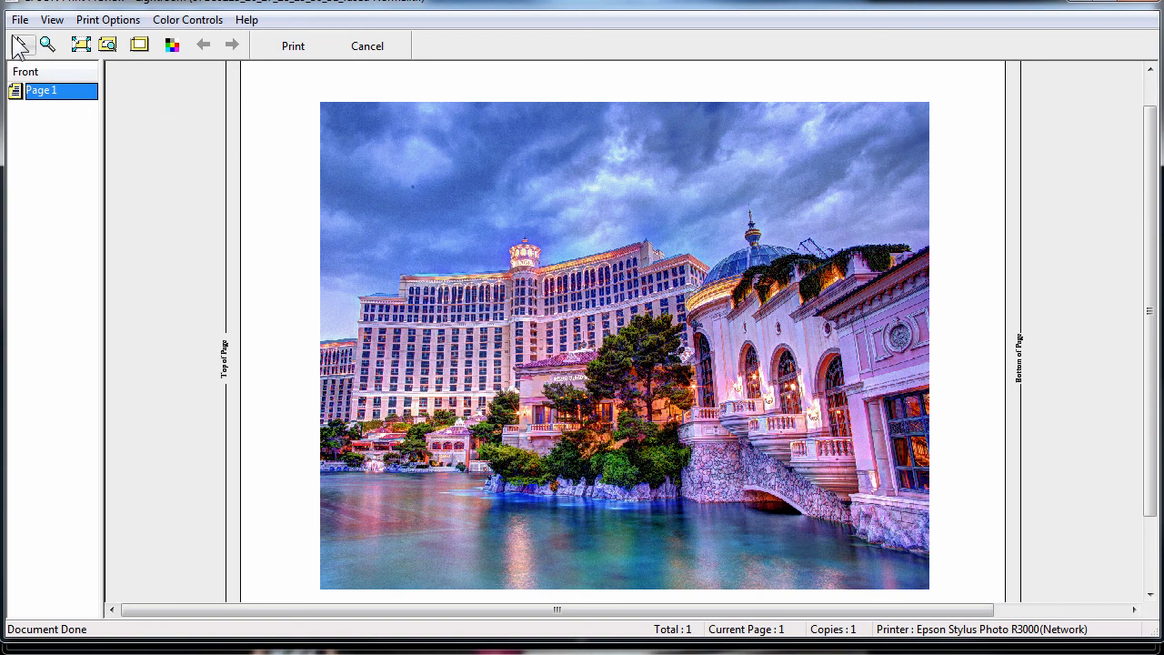
left_click_drag(574, 3, 569, 0)
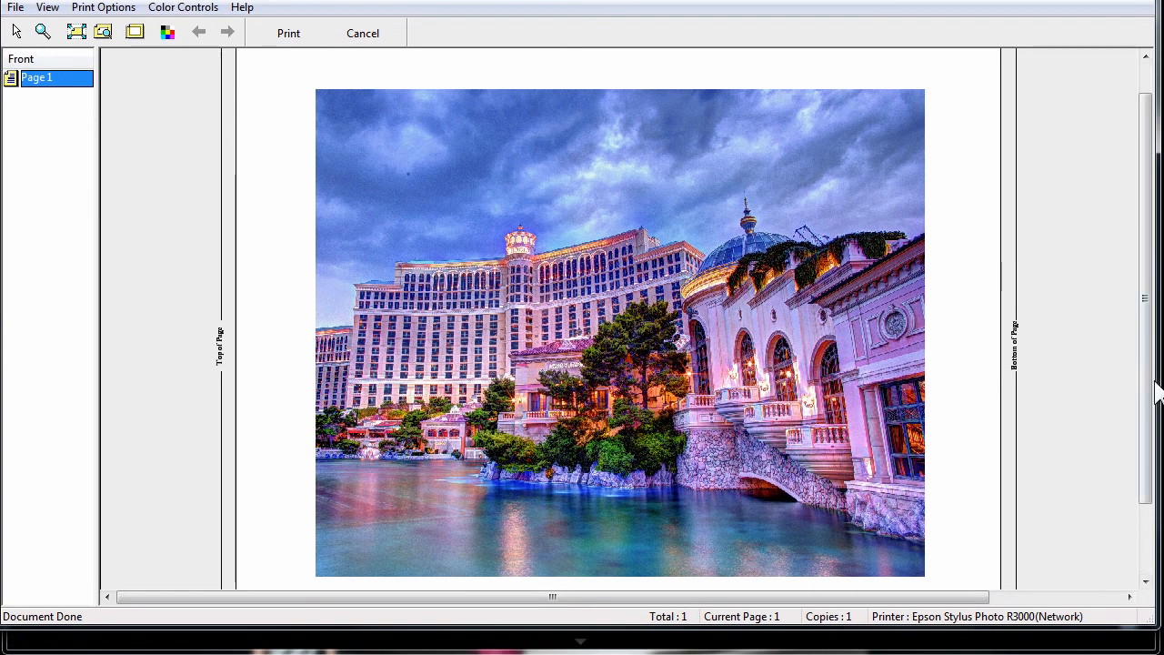
left_click_drag(1149, 389, 1141, 543)
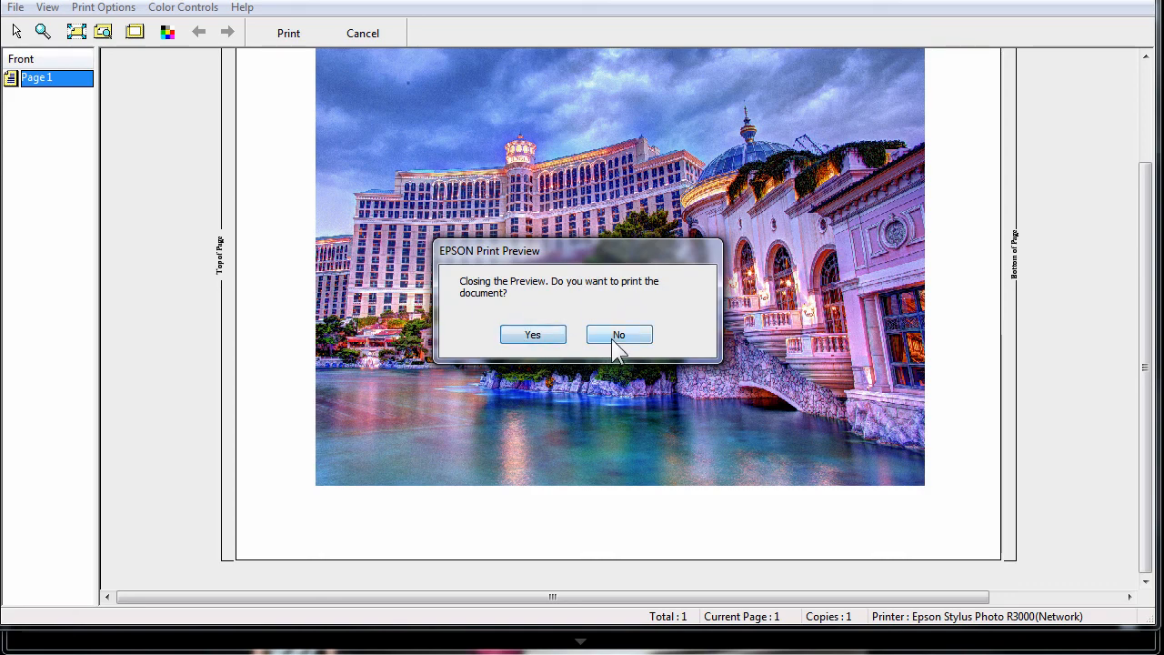
left_click(546, 339)
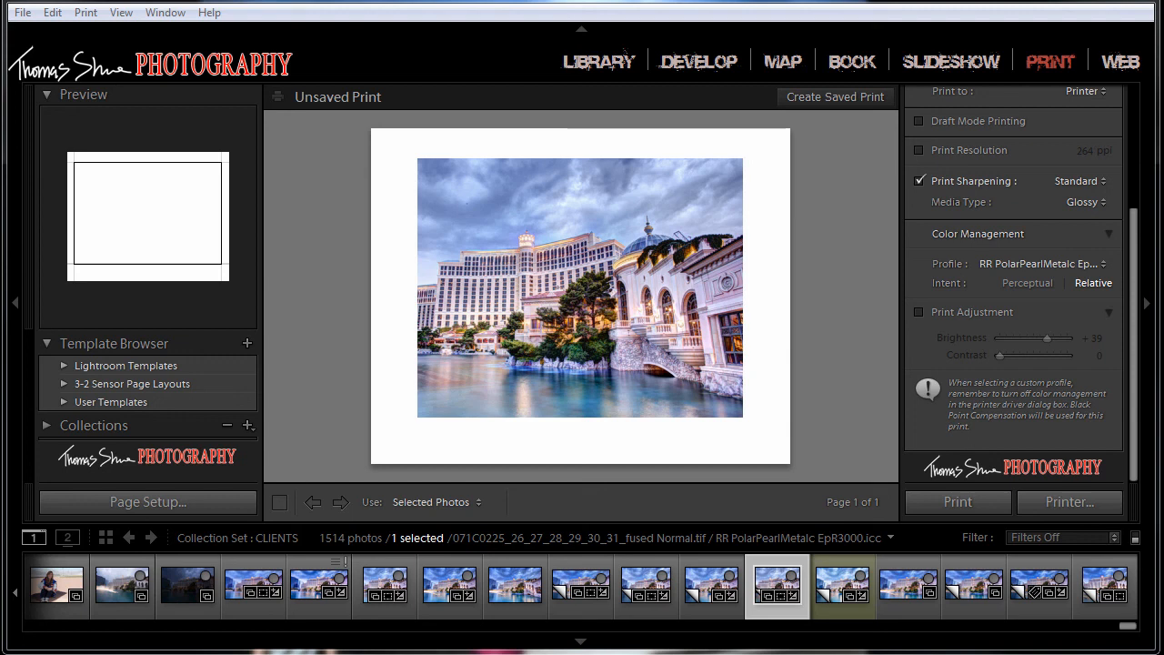
left_click(580, 643)
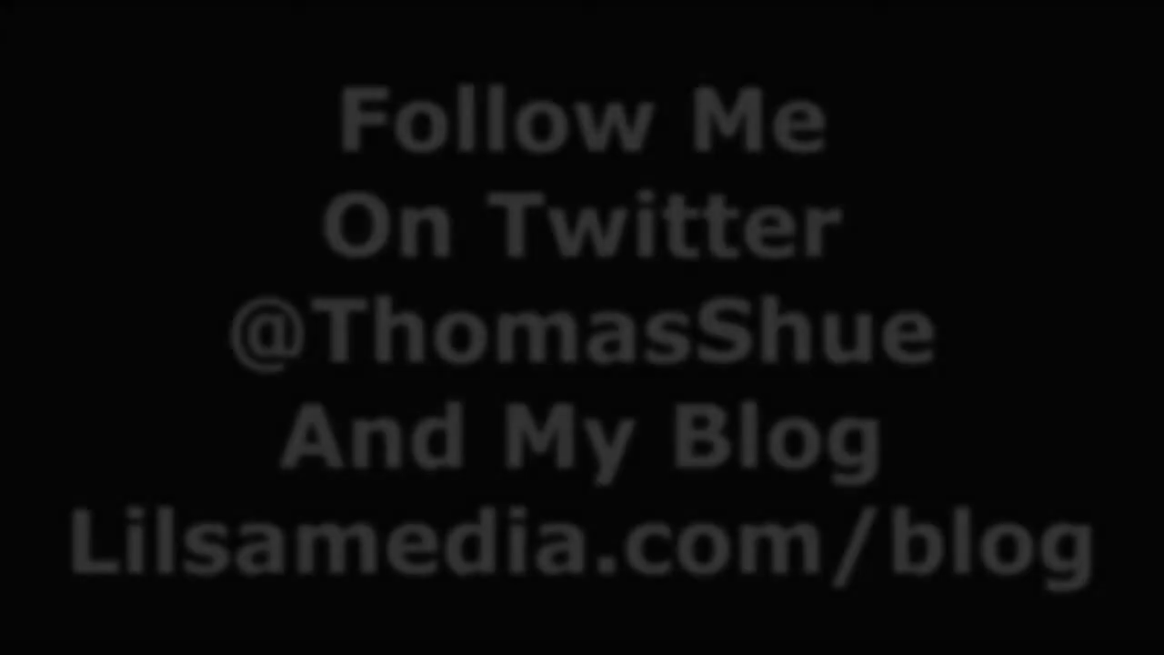